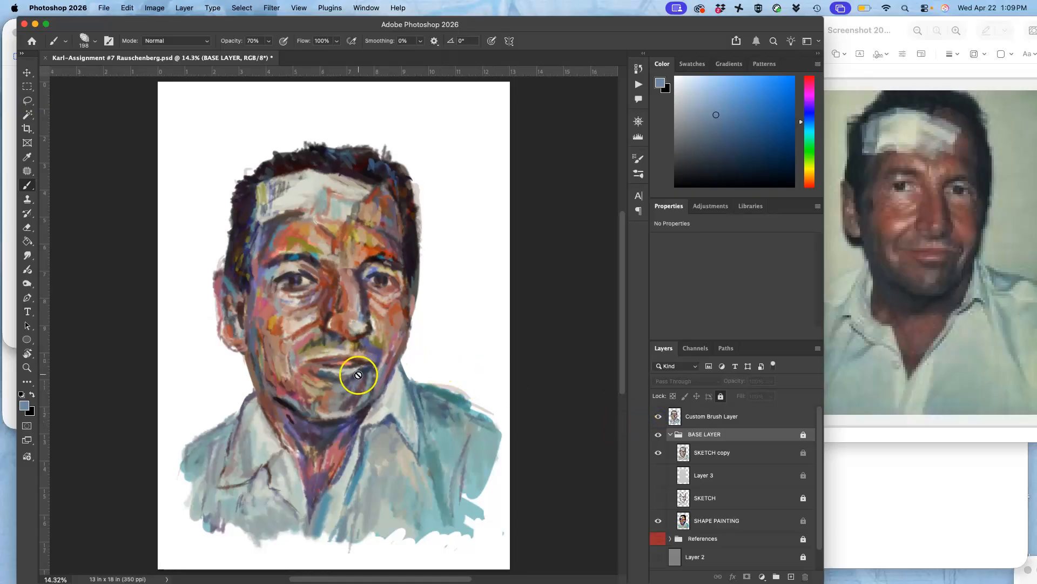
Hide and show the BASE LAYER group to check the Custom Brush Layer's coverage on its own
left_click(654, 438)
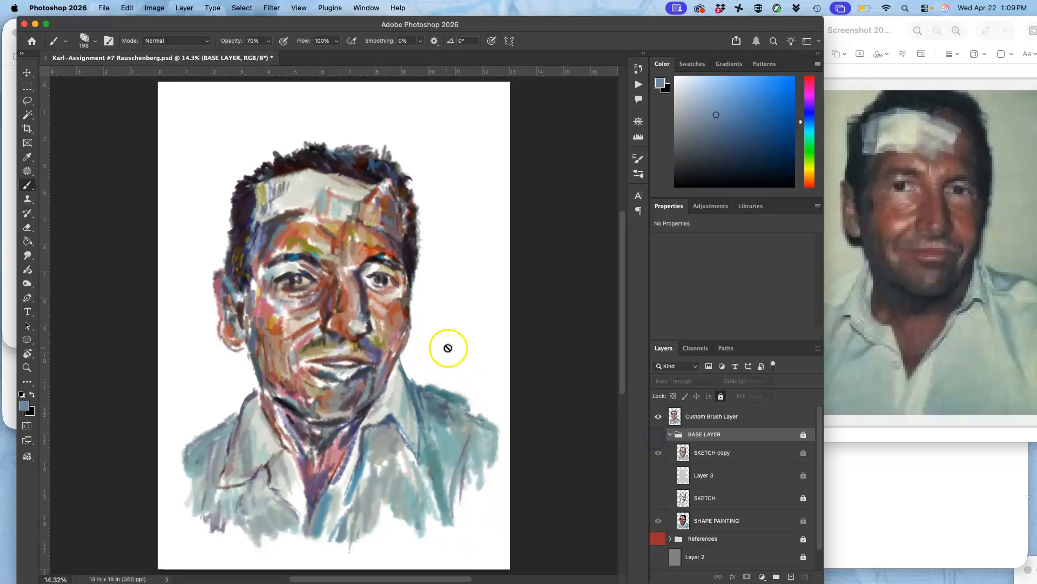
left_click(657, 437)
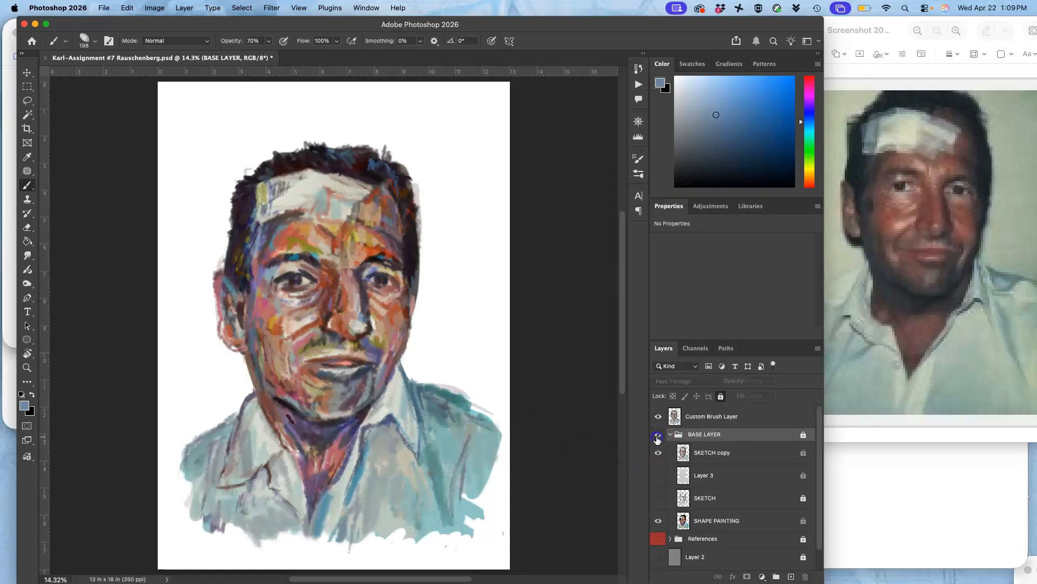
Show the gray Layer 2 backdrop and the References group behind the portrait
scroll(660, 551, "down", 1)
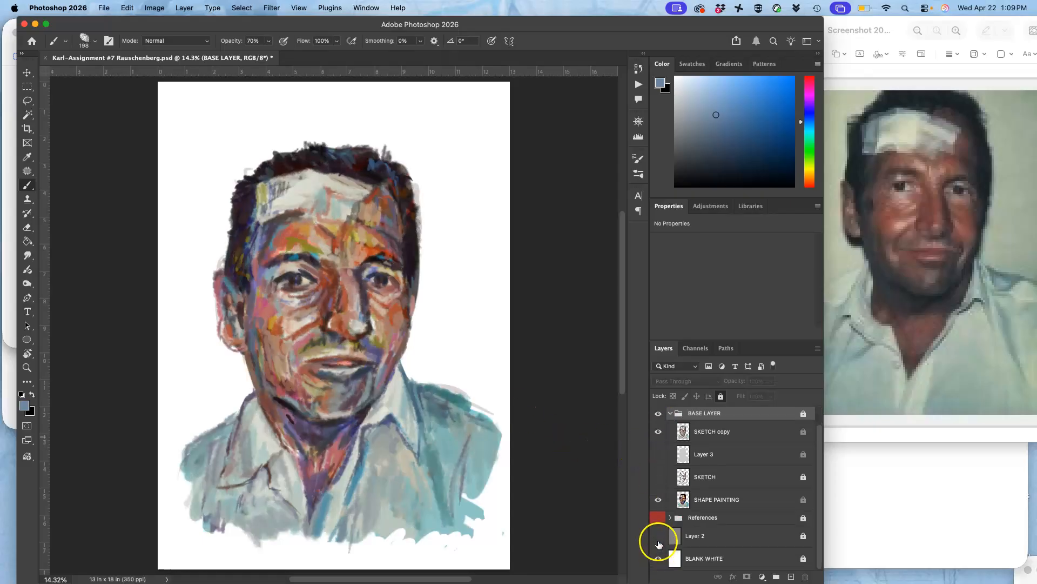
left_click(659, 536)
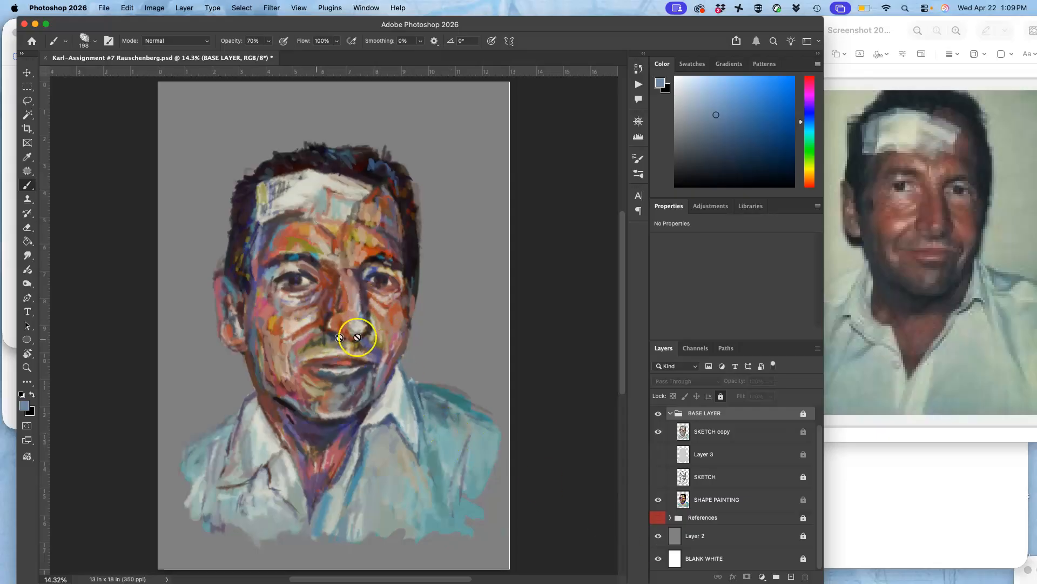
left_click(658, 518)
left_click(658, 519)
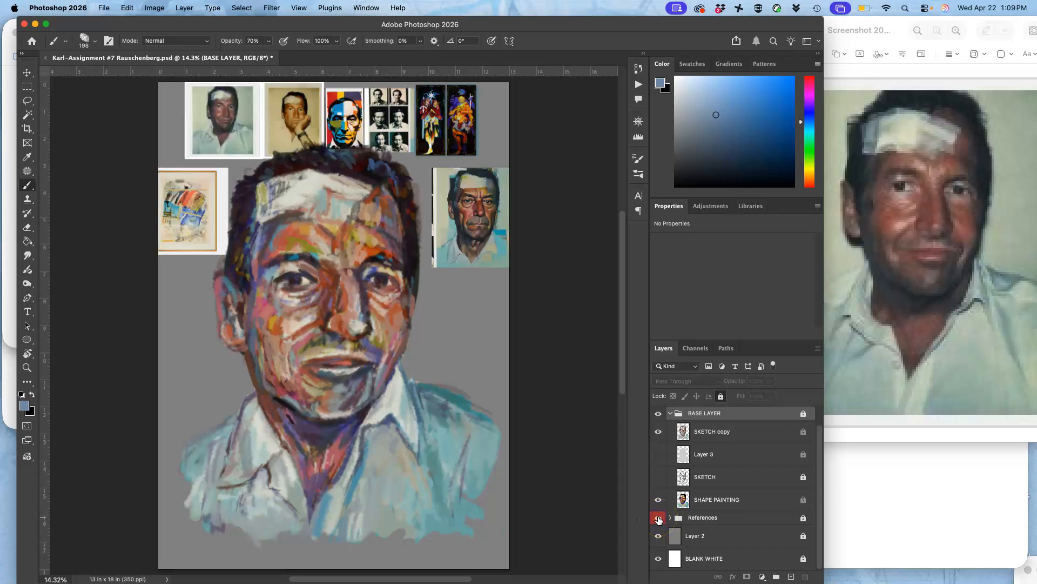
left_click(800, 517)
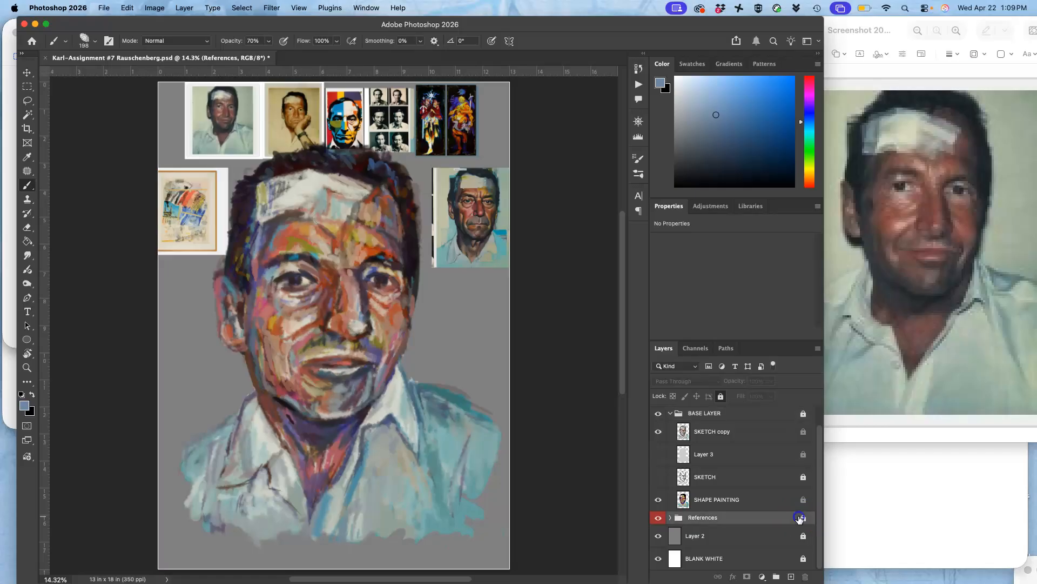
left_click(803, 517)
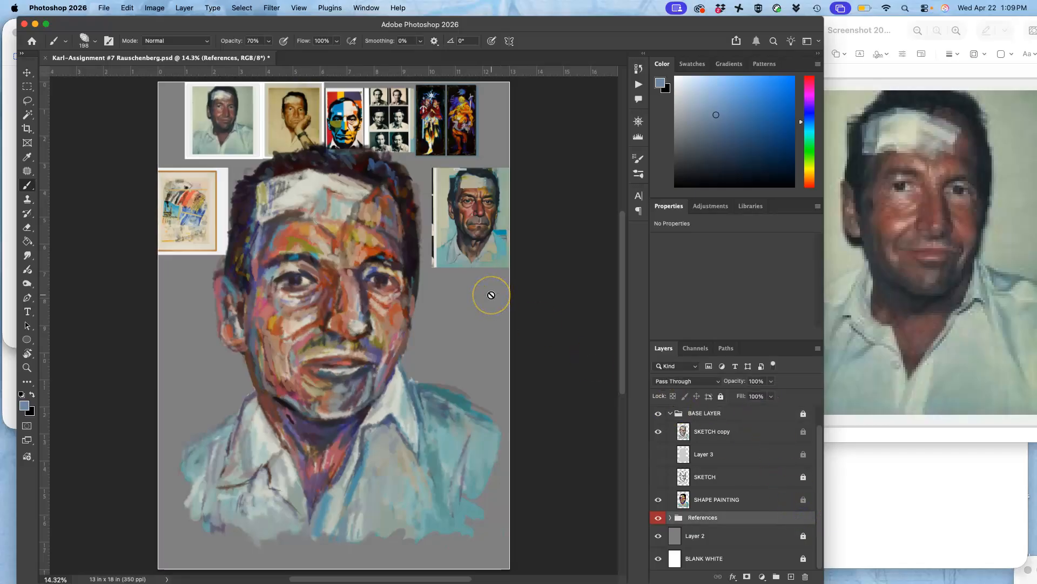
scroll(491, 295, "up", 2)
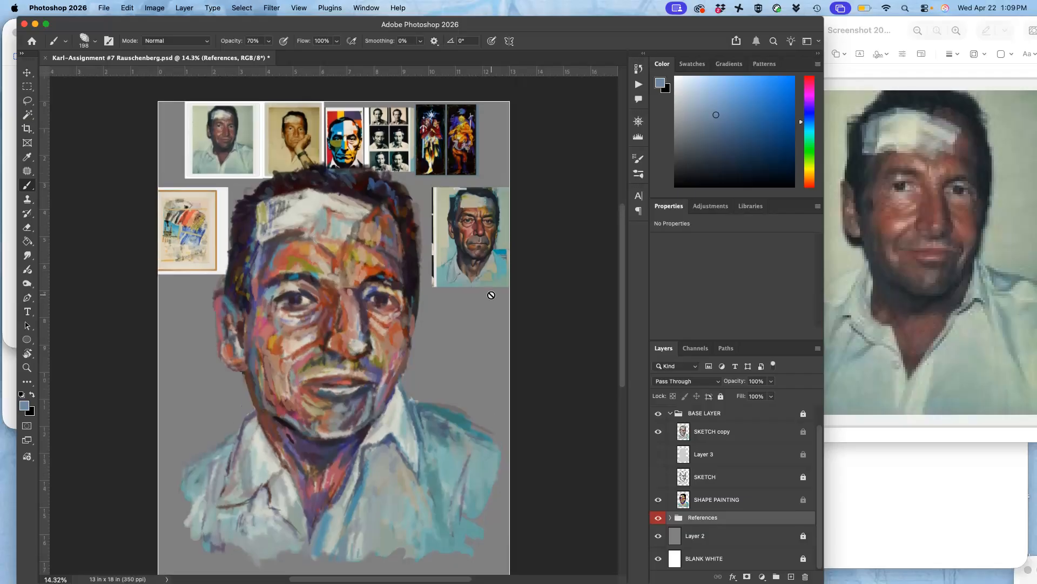
left_click(413, 248)
scroll(412, 245, "down", 3)
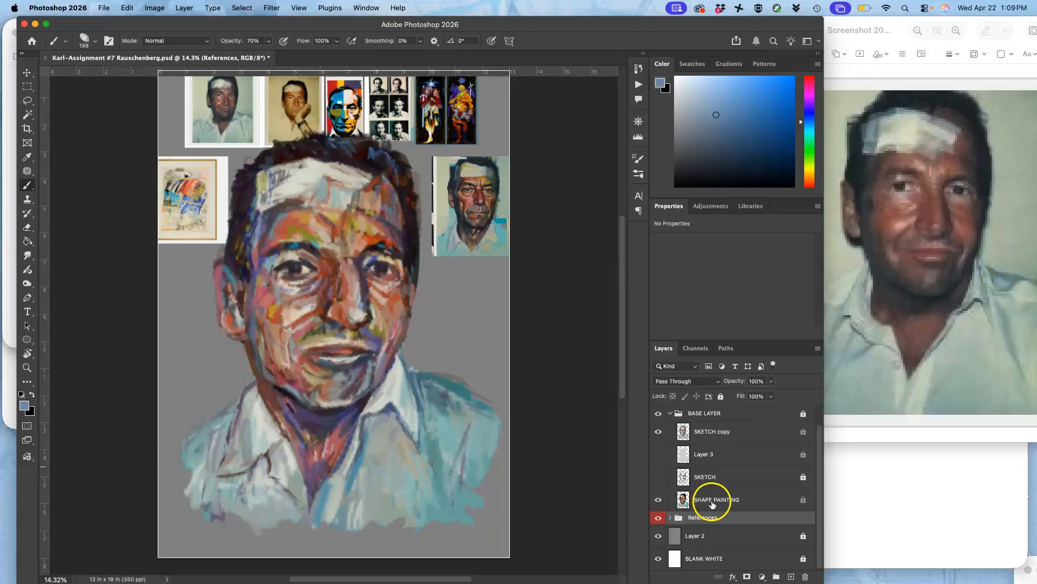
left_click(721, 396)
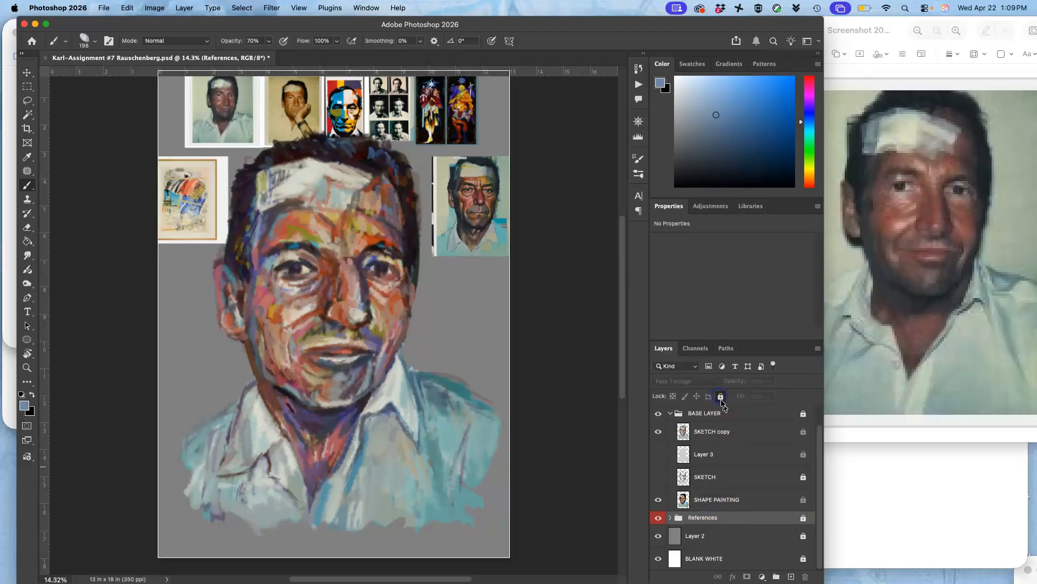
Unlock the BASE LAYER group and the SKETCH layer inside it
left_click(804, 413)
scroll(787, 420, "up", 2)
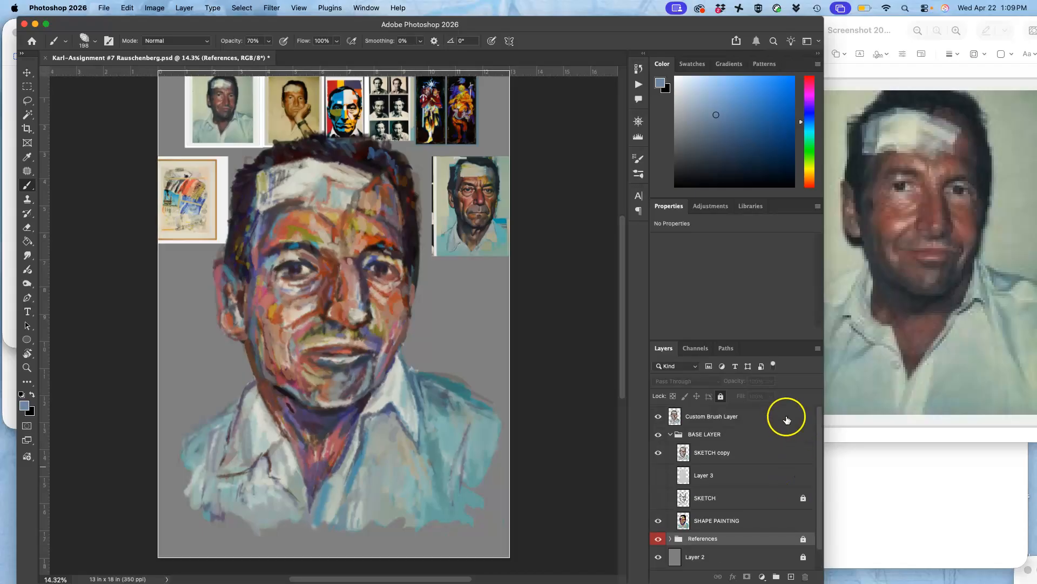
left_click(802, 497)
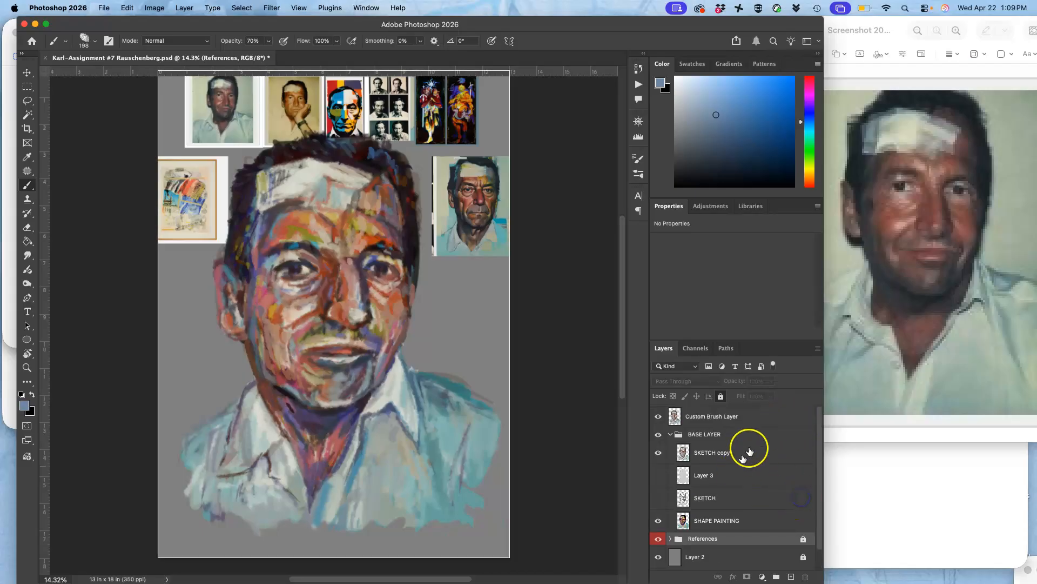
Select the Custom Brush Layer together with the BASE LAYER group and move the portrait slightly down, clear of the upper reference images
left_click(757, 417)
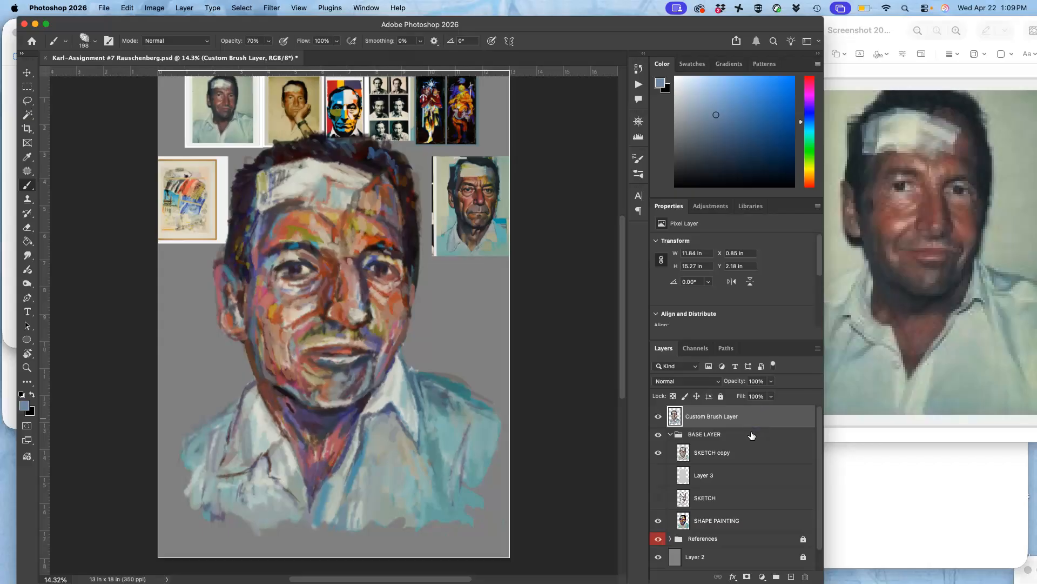
left_click(751, 434)
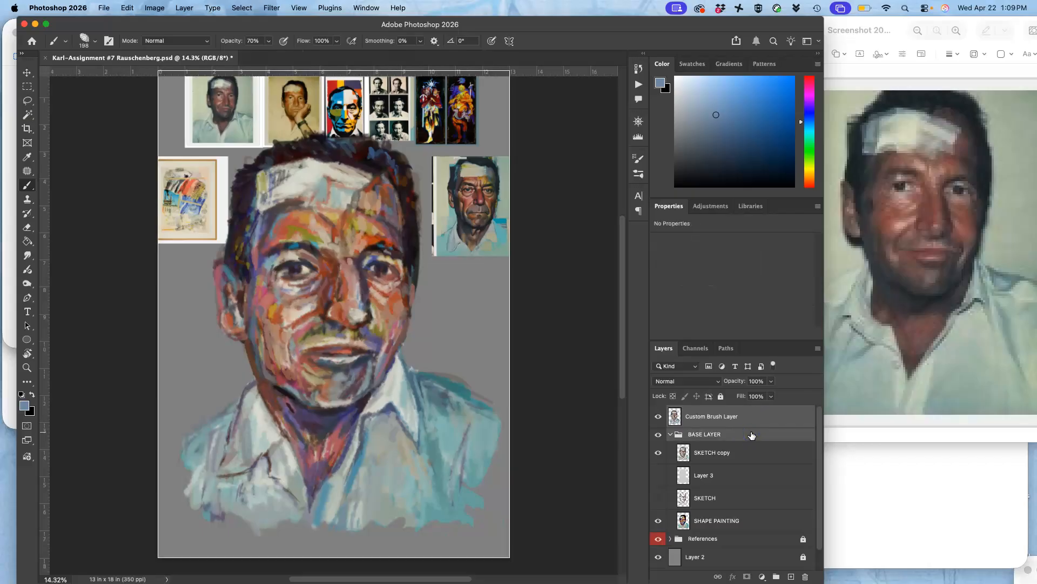
left_click(27, 72)
left_click_drag(333, 236, 336, 259)
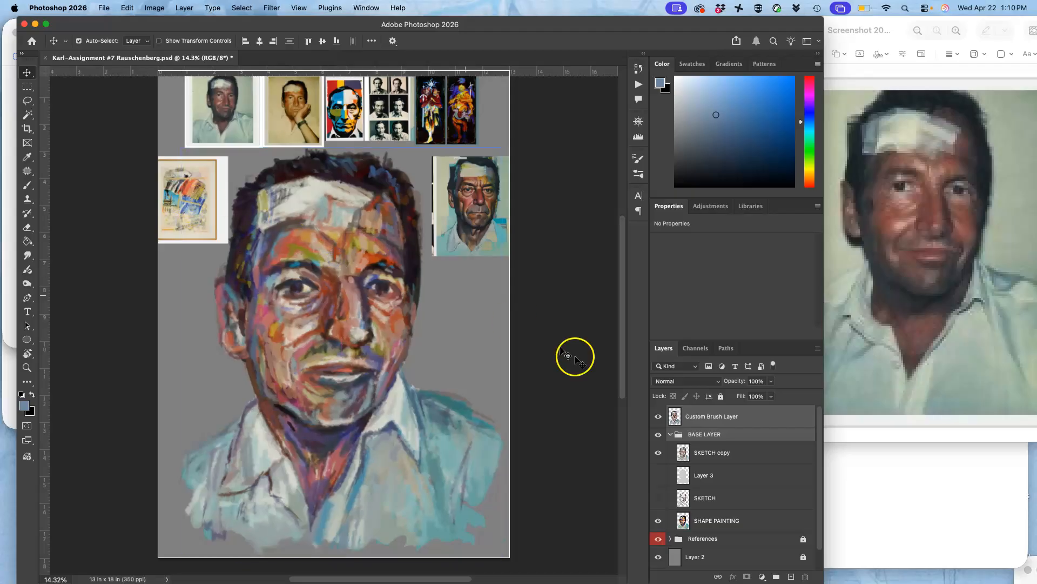
Expand the References group to reach its individual reference image layers
left_click(673, 538)
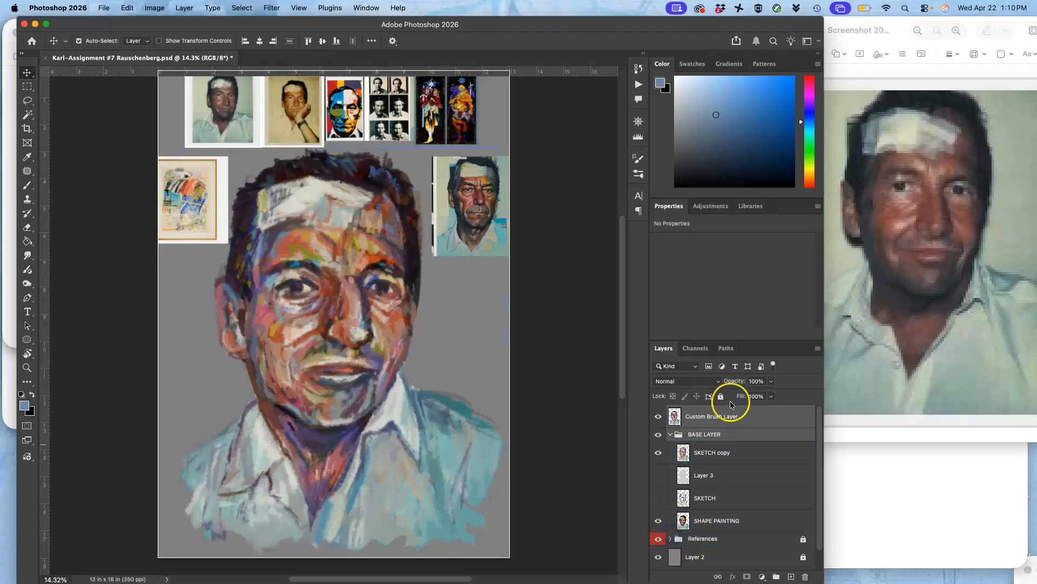
scroll(731, 400, "down", 5)
scroll(717, 489, "down", 1)
left_click(705, 517)
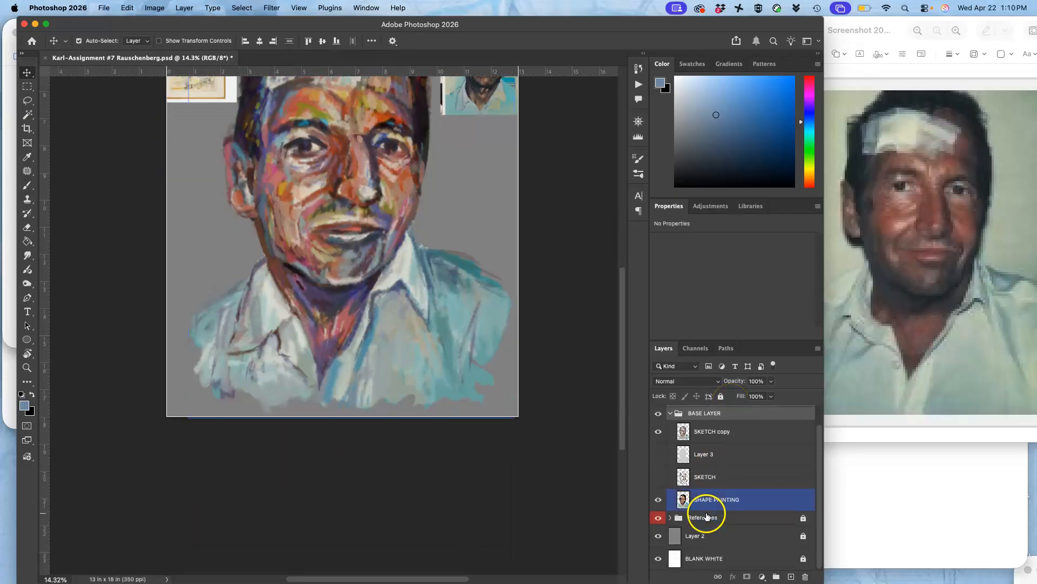
left_click(671, 518)
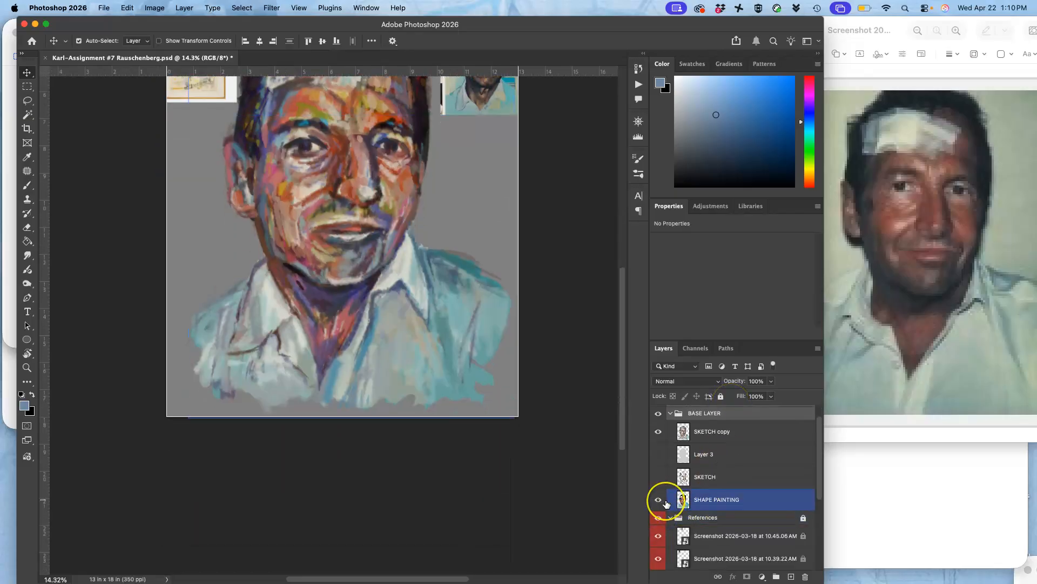
scroll(666, 503, "down", 3)
scroll(667, 504, "down", 3)
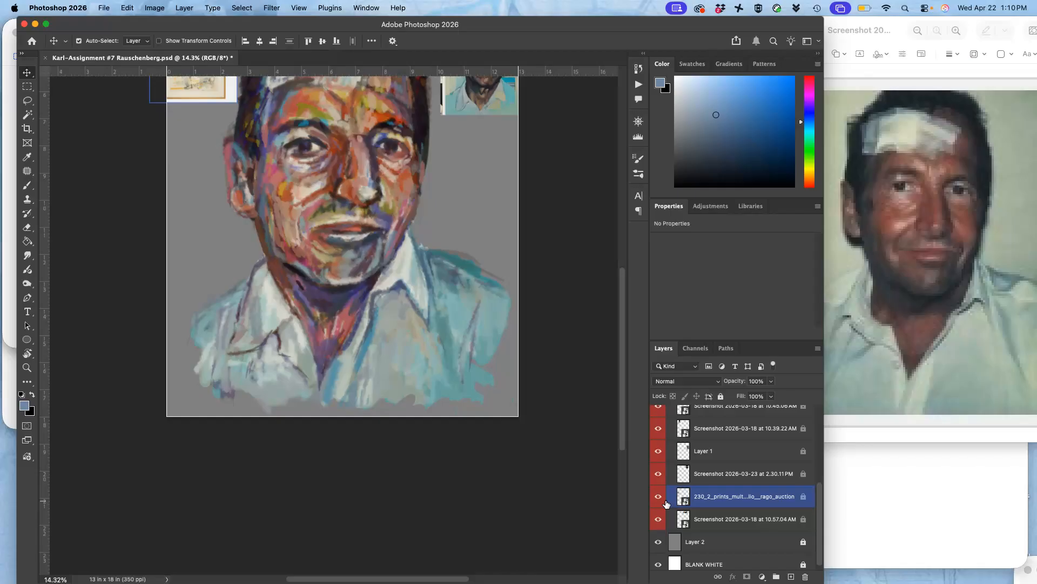
scroll(667, 503, "up", 1)
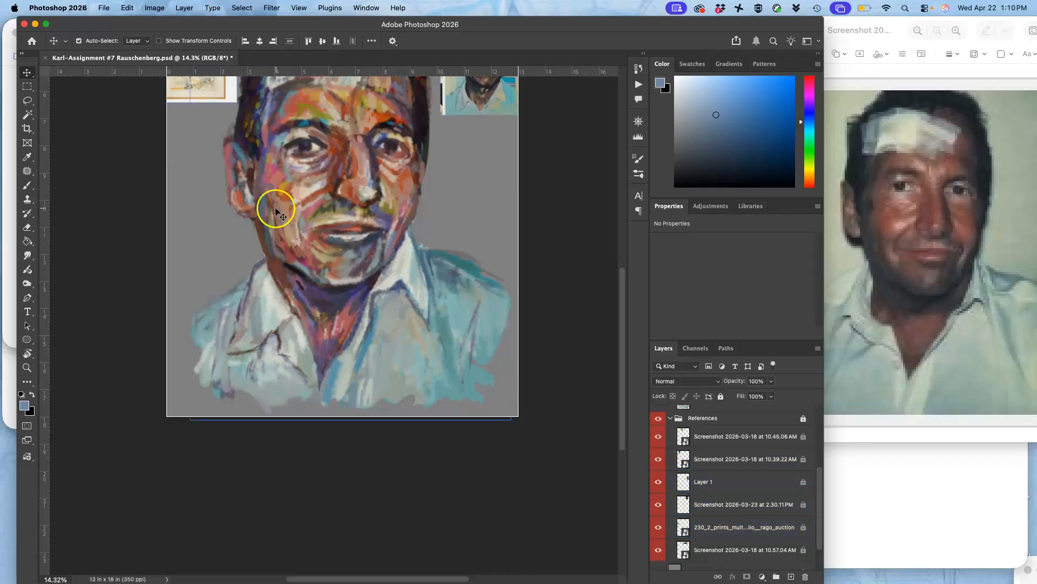
scroll(265, 195, "up", 2)
Unlock the References group and move the framed Rauschenberg print below the painted portrait reference, at about X 10.25 in, Y 7.1 in
left_click(198, 135)
left_click(801, 432)
left_click(803, 422)
left_click(195, 139)
left_click_drag(195, 140, 487, 242)
Lock the References group again and collapse it
left_click(679, 459)
left_click(680, 506)
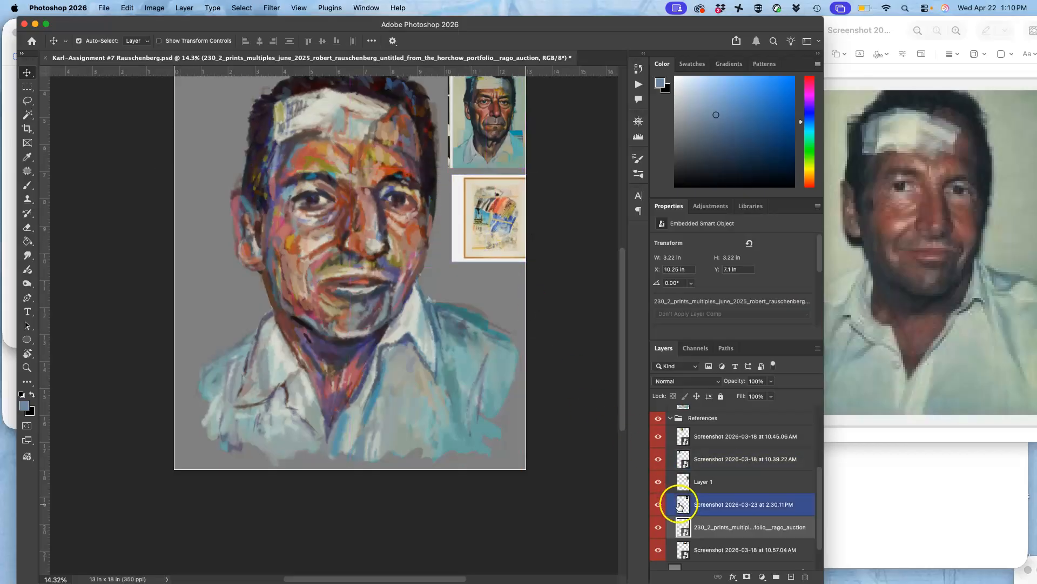
scroll(702, 487, "up", 2)
left_click(731, 461)
left_click(721, 397)
left_click(671, 461)
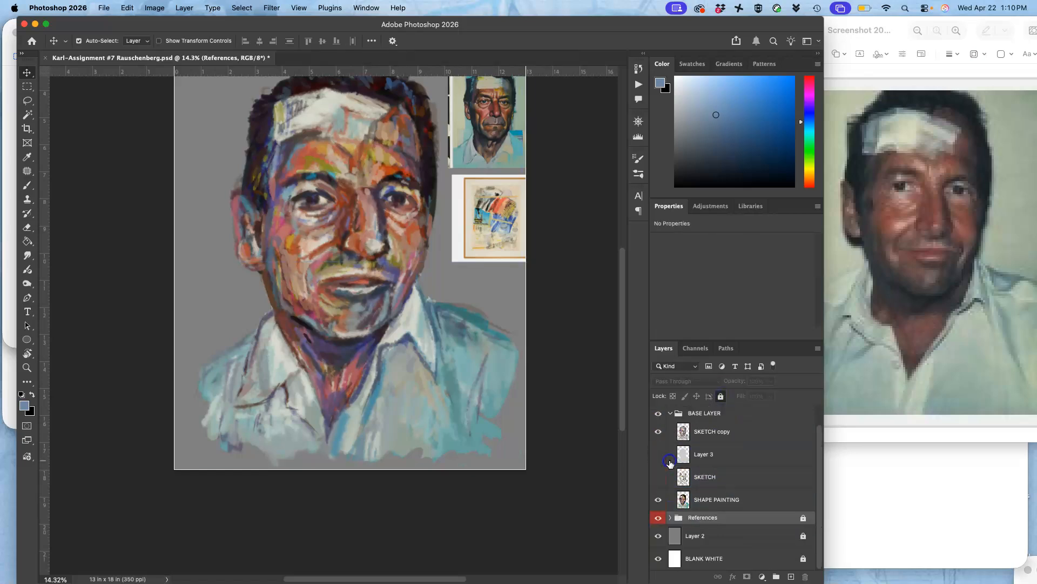
Lock the BASE LAYER group and collapse it
left_click(735, 499)
mouse_move(735, 498)
left_mouse_down()
mouse_move(701, 398)
mouse_move(710, 413)
left_mouse_up()
left_click(710, 412)
left_click(721, 397)
left_click(670, 412)
Lock all attributes of the Custom Brush Layer
left_click(694, 447)
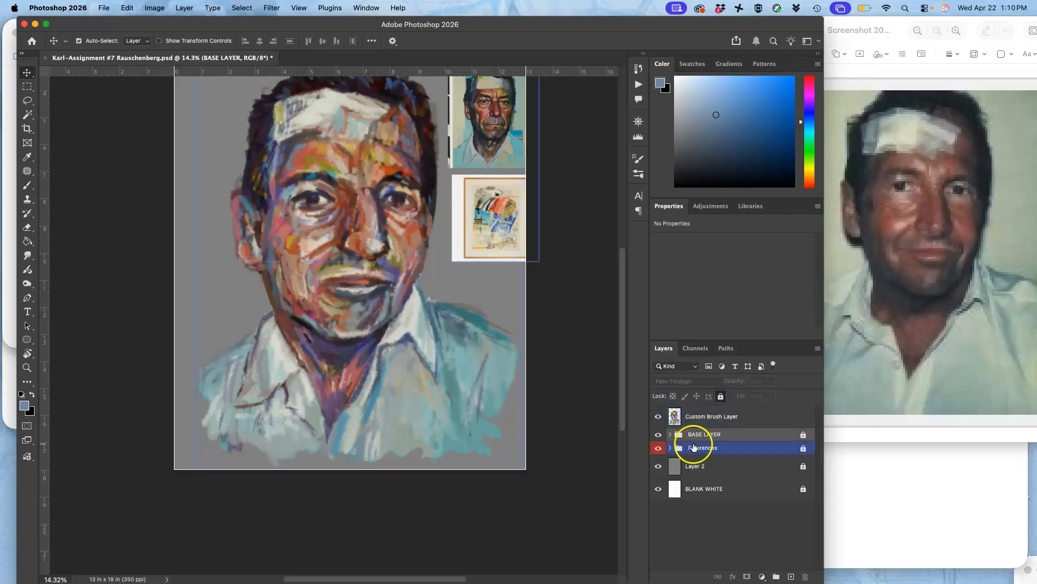
left_click(754, 416)
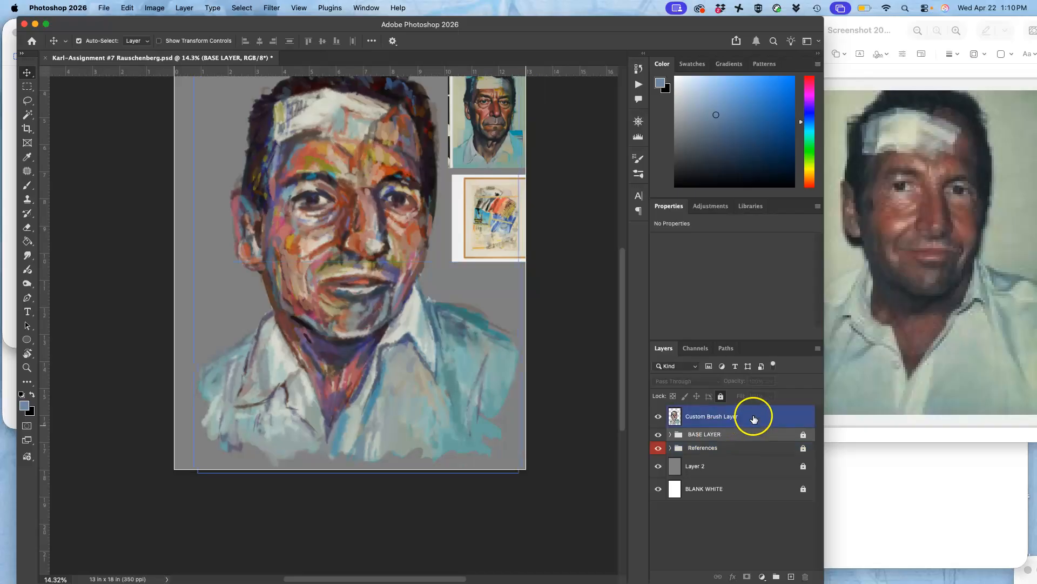
left_click(721, 397)
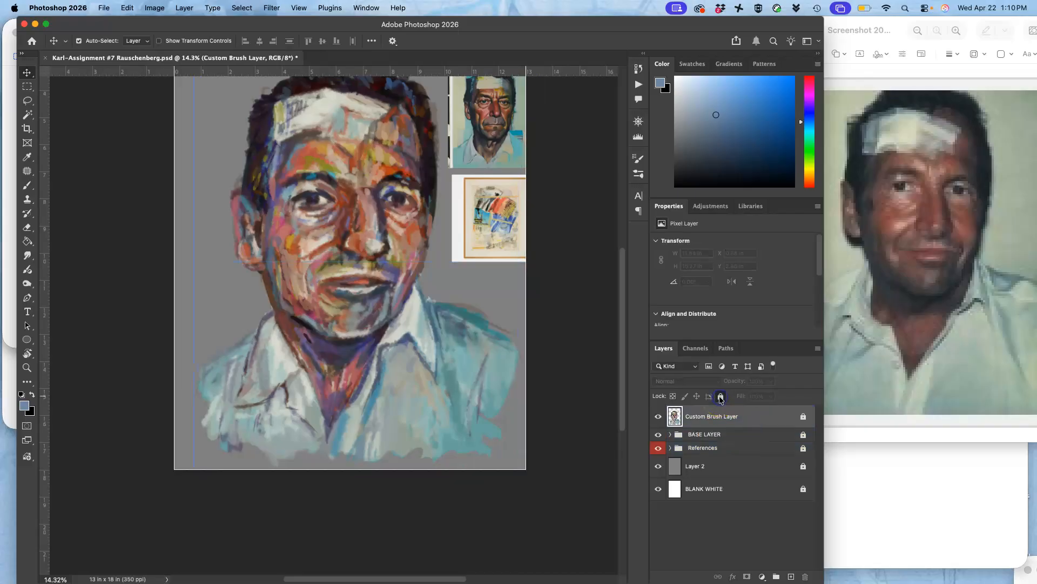
scroll(459, 365, "up", 3)
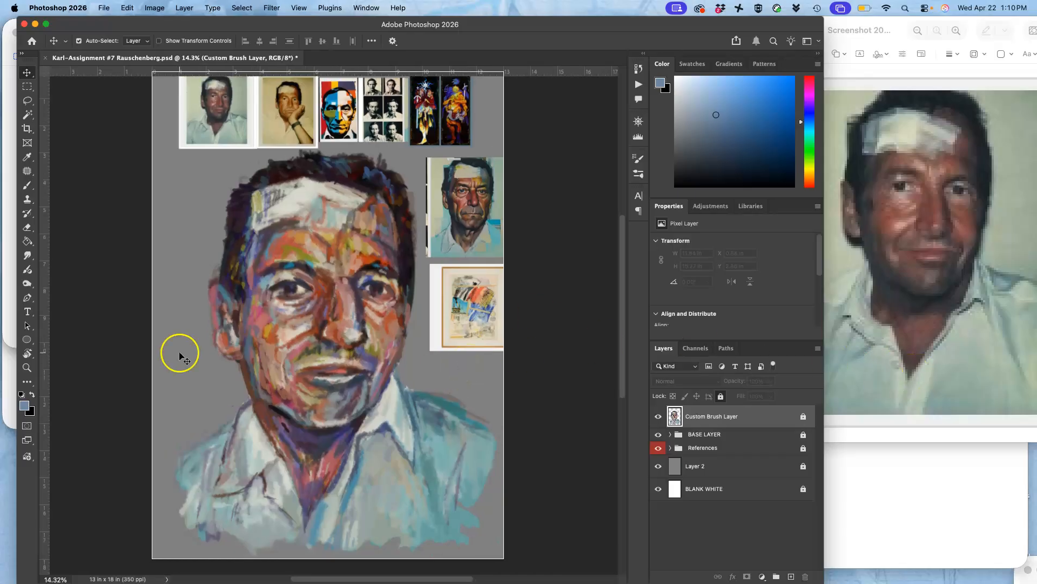
Switch to Chrome and review the Digital Painting Layers diagram in the Assignment #7 (Digital Painting) discussion
mouse_move(2, 435)
left_click(11, 498)
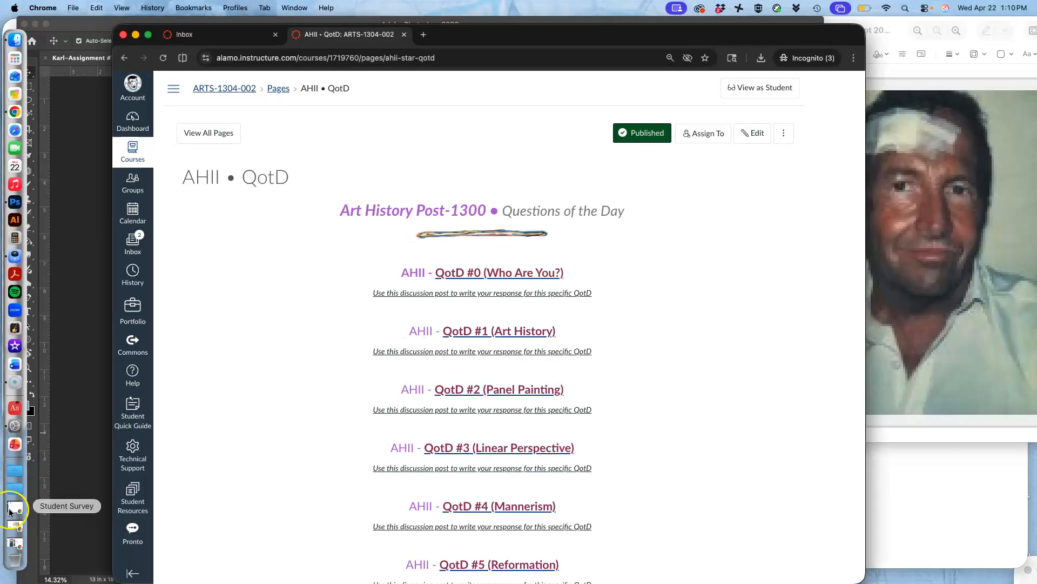
left_click(12, 508)
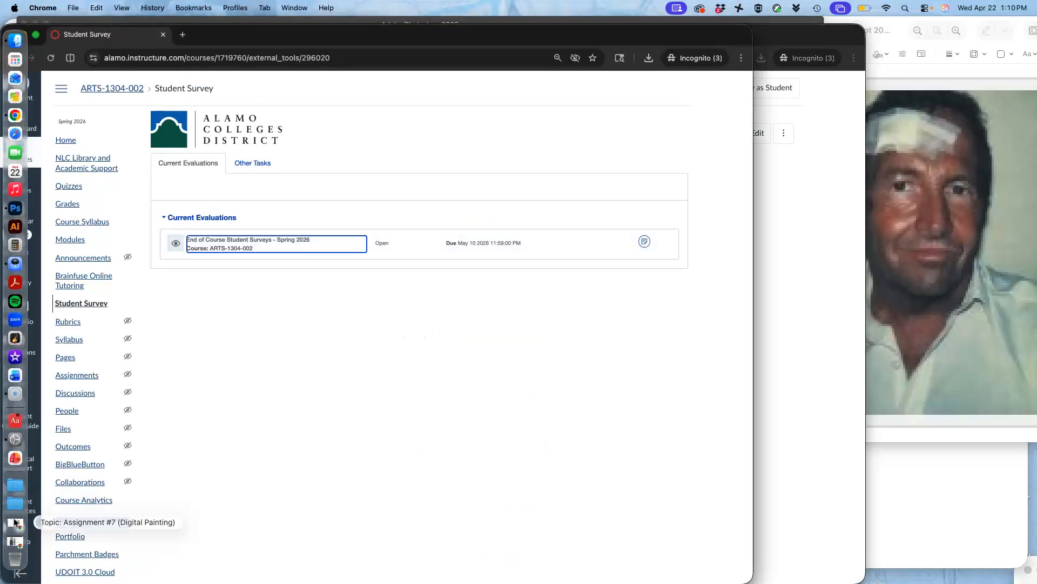
left_click(15, 522)
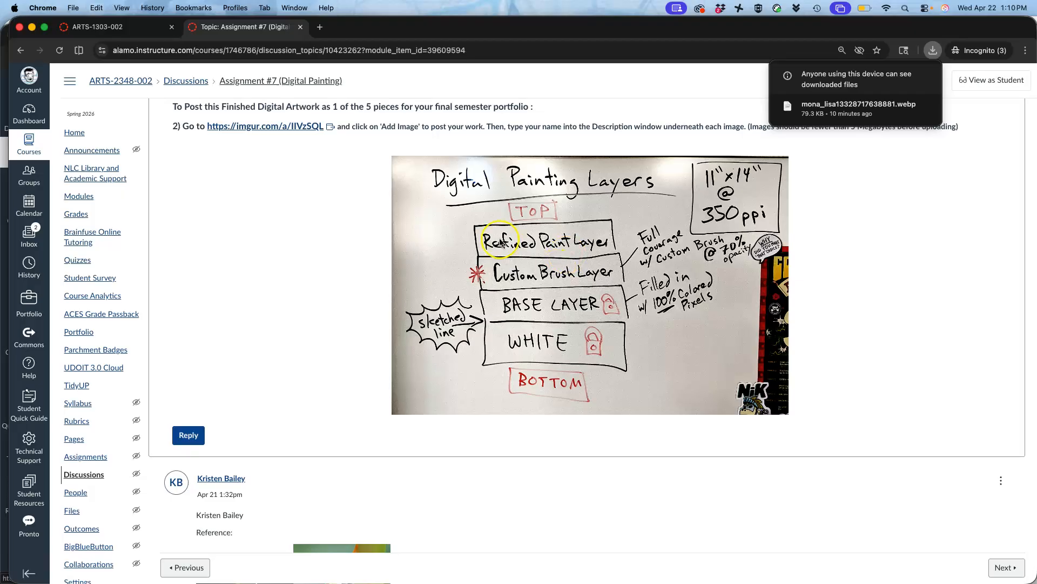
left_click_drag(417, 32, 495, 32)
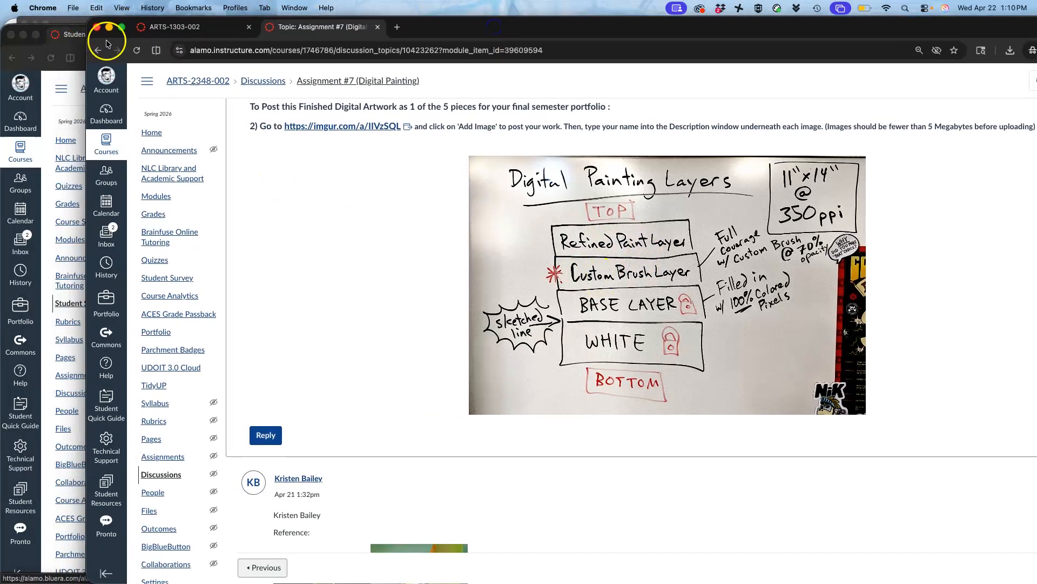
Close the Student Survey window and clear the Assignment #7 and AHII • QotD browser windows off the screen
left_click(11, 34)
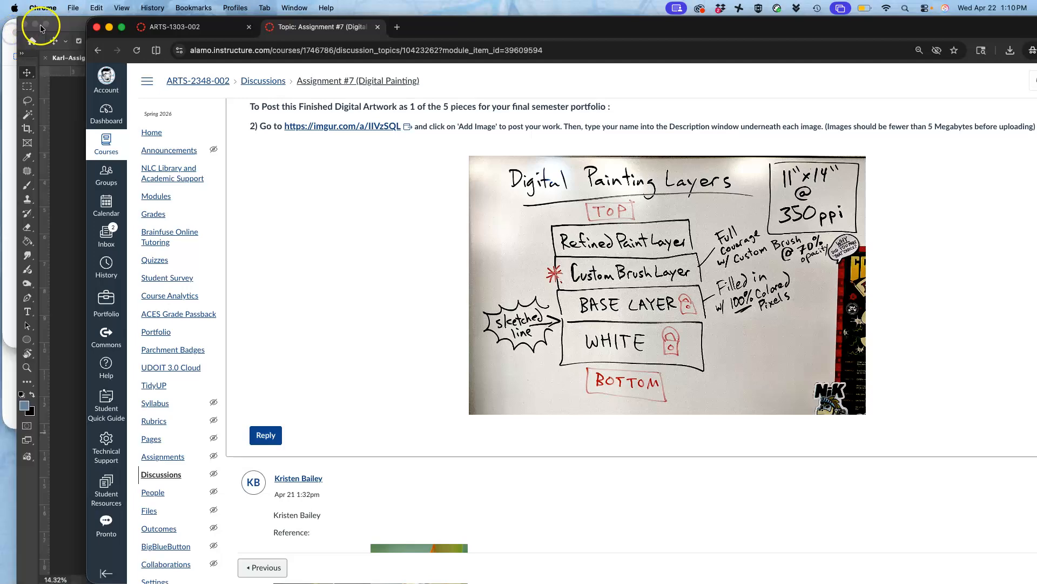
left_click(109, 29)
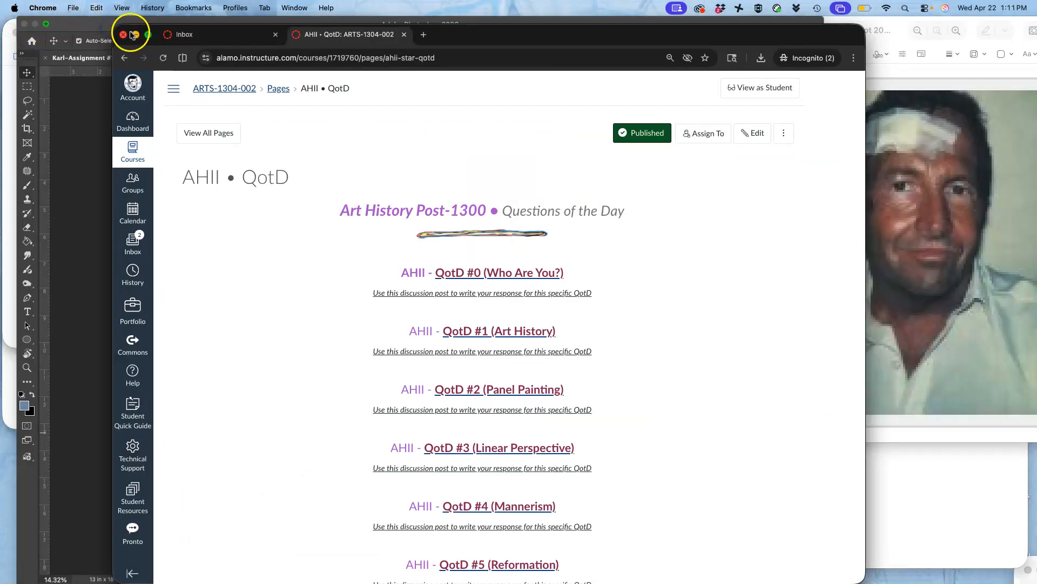
left_click(124, 34)
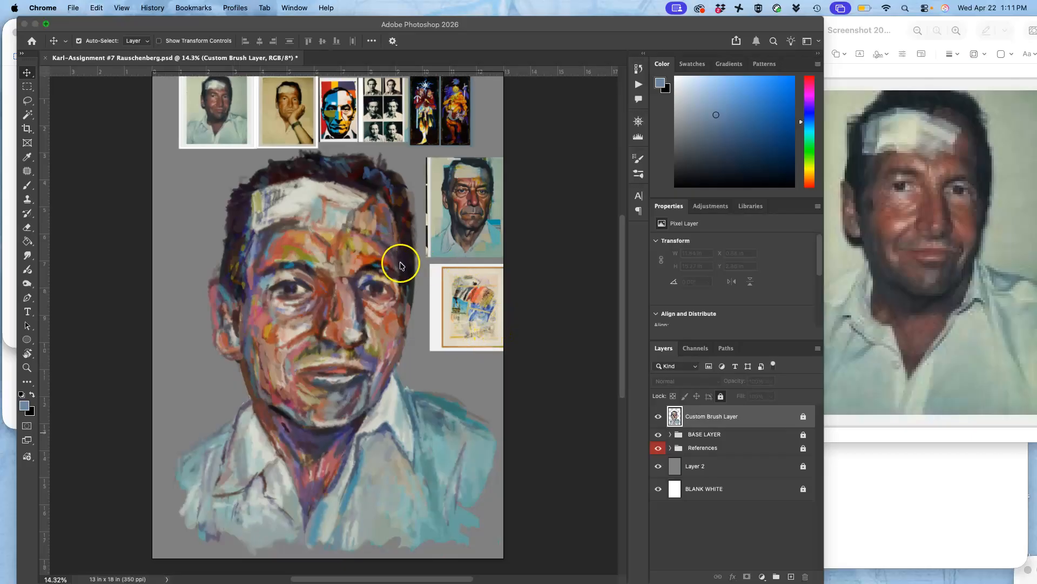
Return to Photoshop and zoom in to 66.67% on the portrait's nose to examine the custom brush strokes
left_click(429, 308)
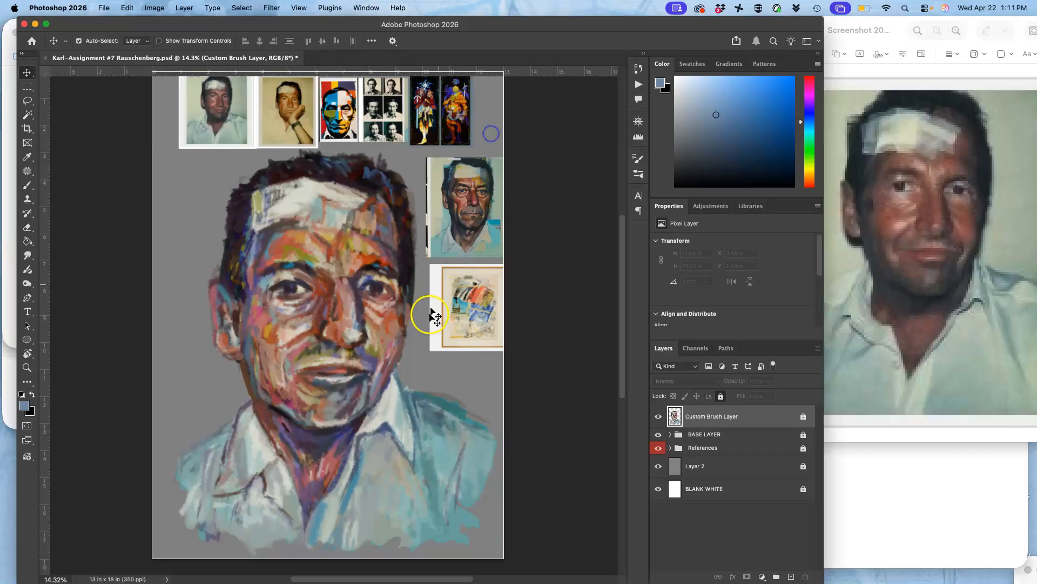
key("super+equal")
key("super+equal")
key("super+equal")
key("super+equal")
key("super+equal")
key("super+equal")
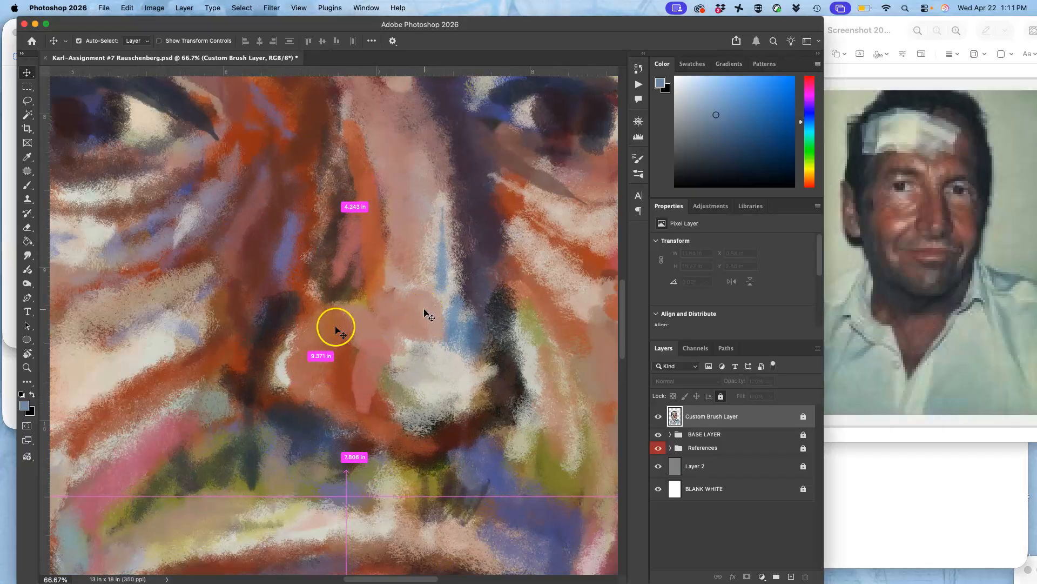
Examine the custom brush strokes across the portrait's forehead and nose at 100%, then view the whole face at 16.67%
scroll(345, 318, "up", 10)
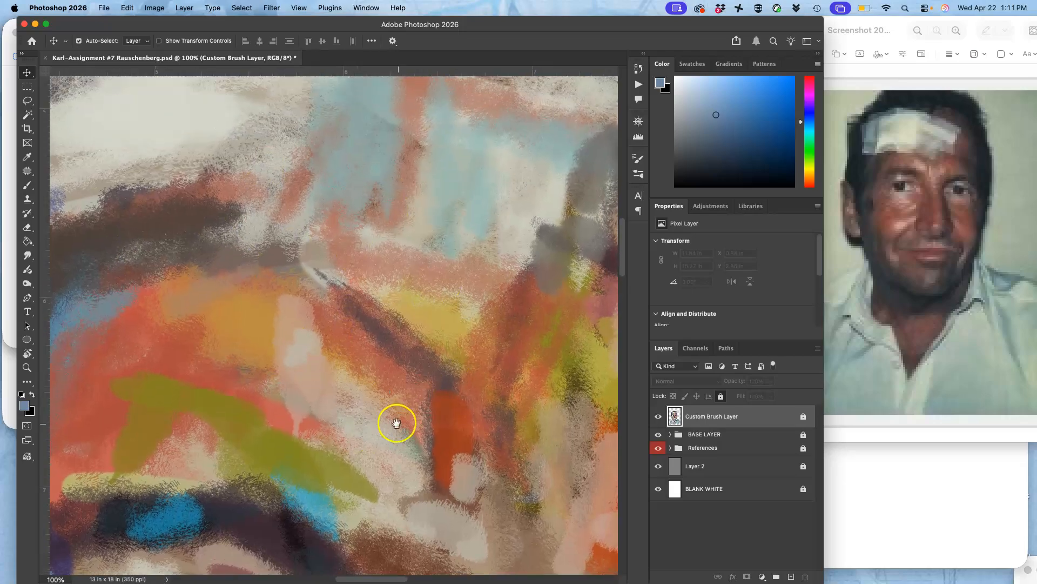
scroll(396, 421, "down", 20)
scroll(396, 421, "right", 10)
key("super+minus")
key("super+minus")
key("super+minus")
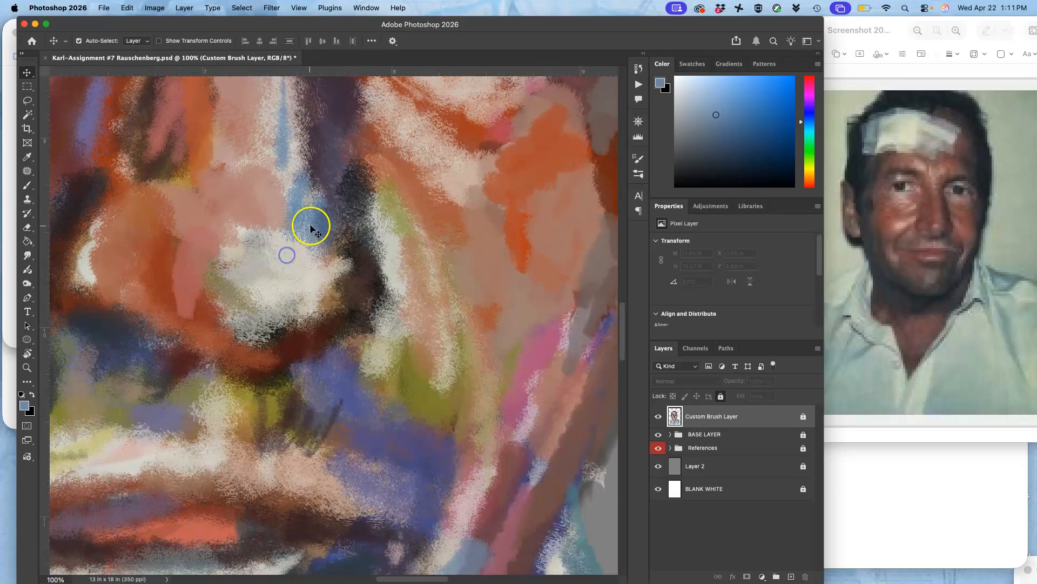
key("super+minus")
key("super+minus")
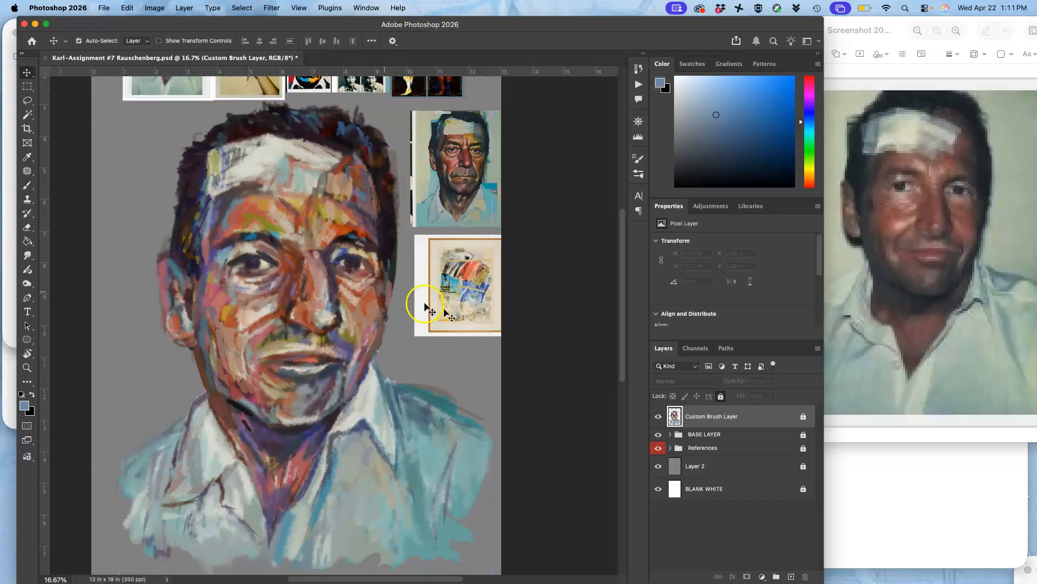
Examine the framed collage reference beside the portrait at 200%, then return to the full canvas view at 12.5%
left_click(471, 298)
key("super+plus")
key("super+plus")
key("super+plus")
key("super+plus")
key("super+plus")
key("super+plus")
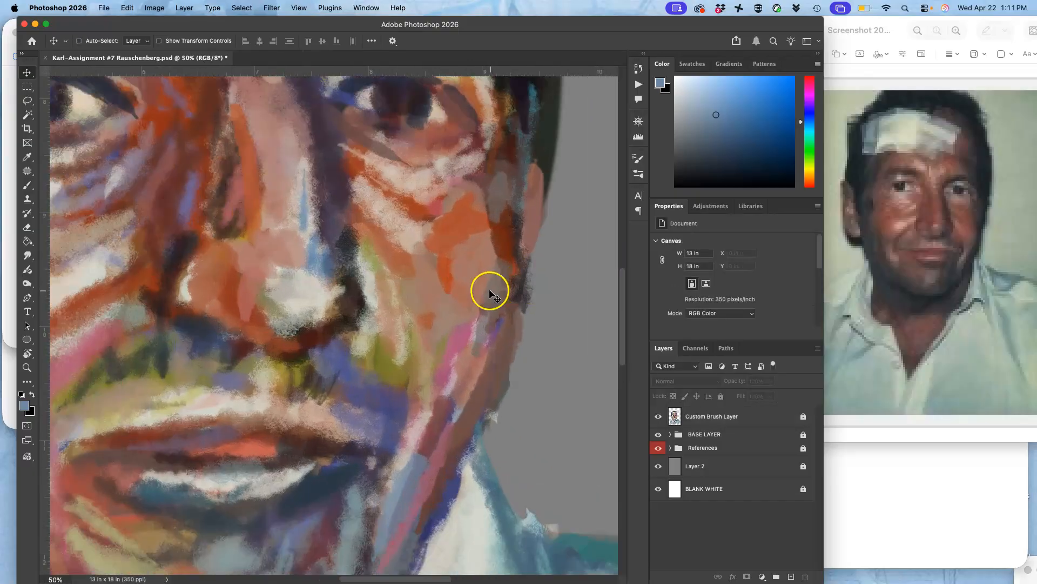
mouse_move(488, 284)
left_mouse_down()
mouse_move(459, 243)
mouse_move(459, 274)
mouse_move(180, 265)
mouse_move(190, 307)
left_mouse_up()
scroll(343, 270, "right", 5)
scroll(343, 271, "down", 3)
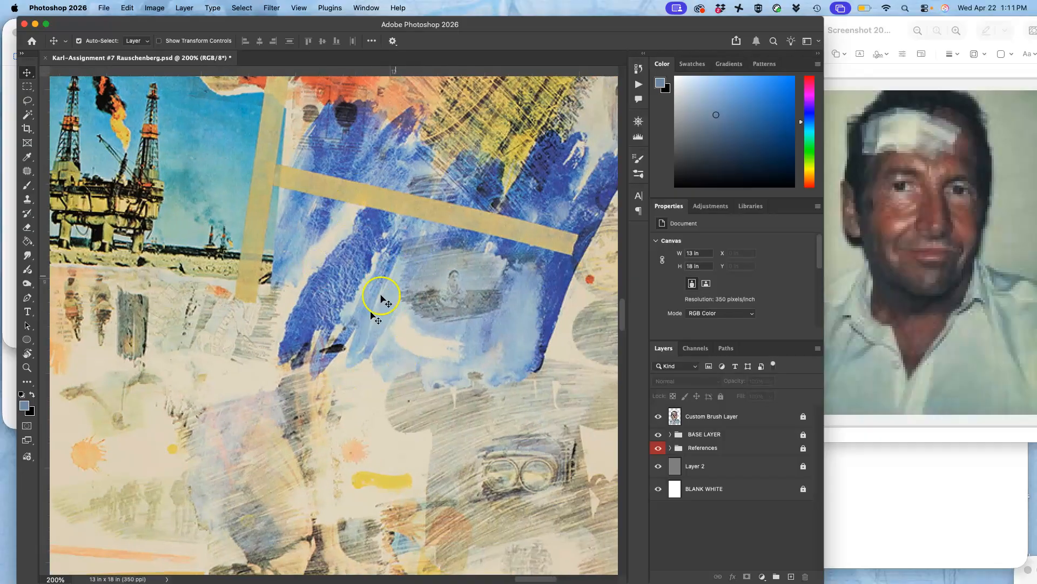
key("super+minus")
key("super+minus")
key("super+minus")
key("super+minus")
key("super+minus")
key("super+minus")
key("super+minus")
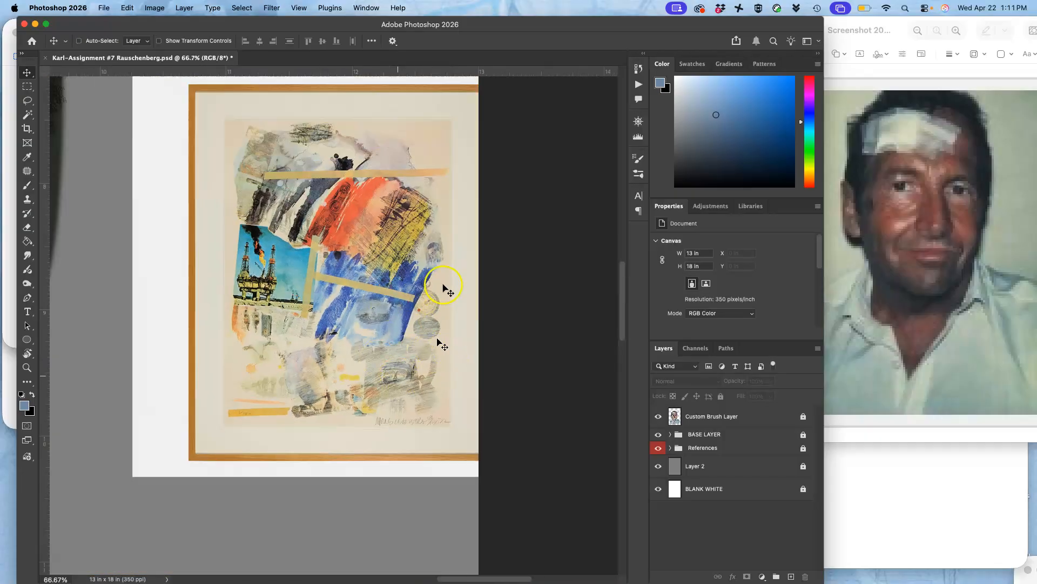
key("super+minus")
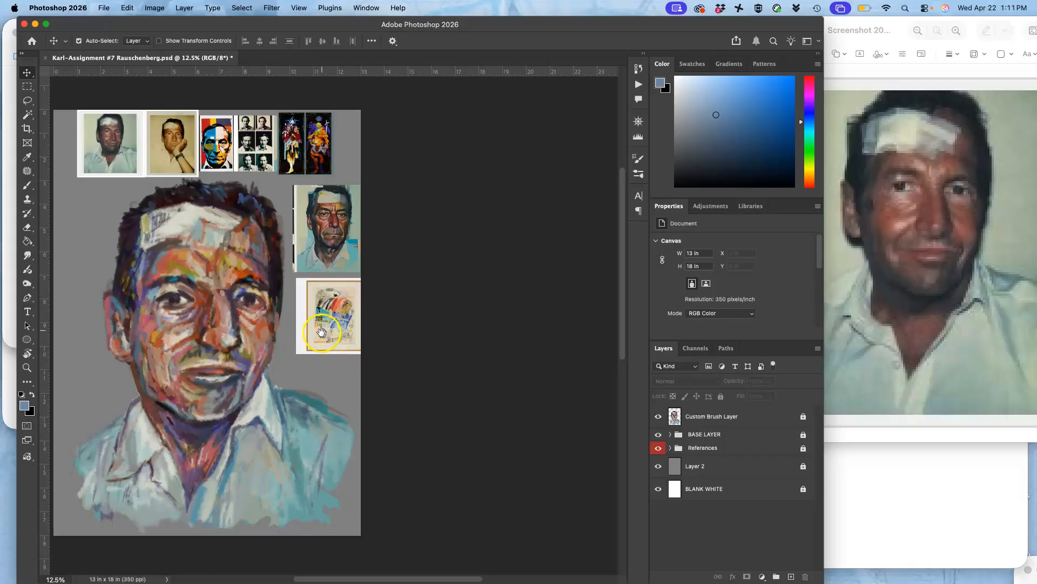
left_click_drag(322, 331, 426, 335)
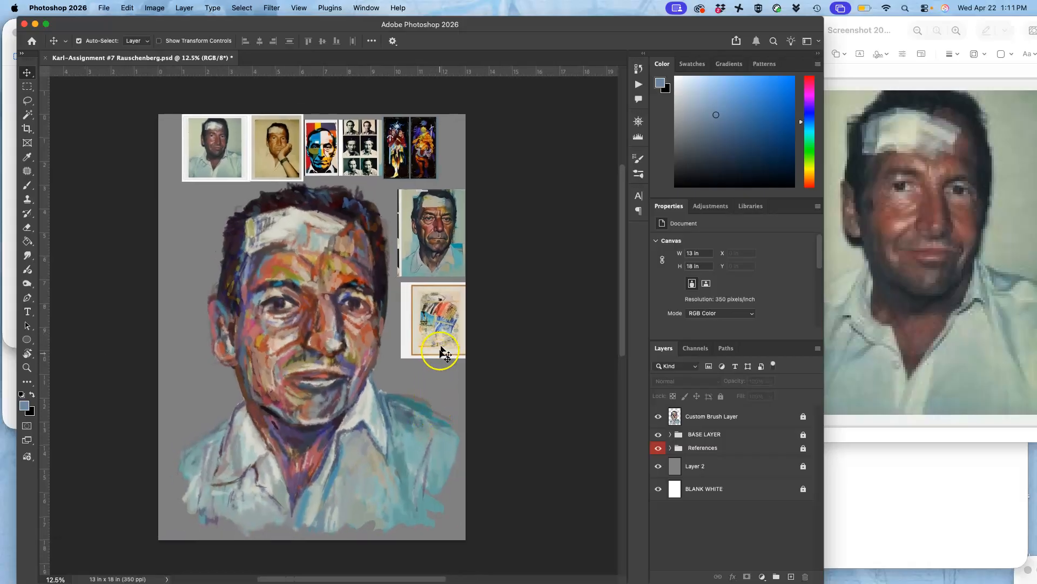
Duplicate the locked Custom Brush Layer as an editable copy above it
left_click(719, 416)
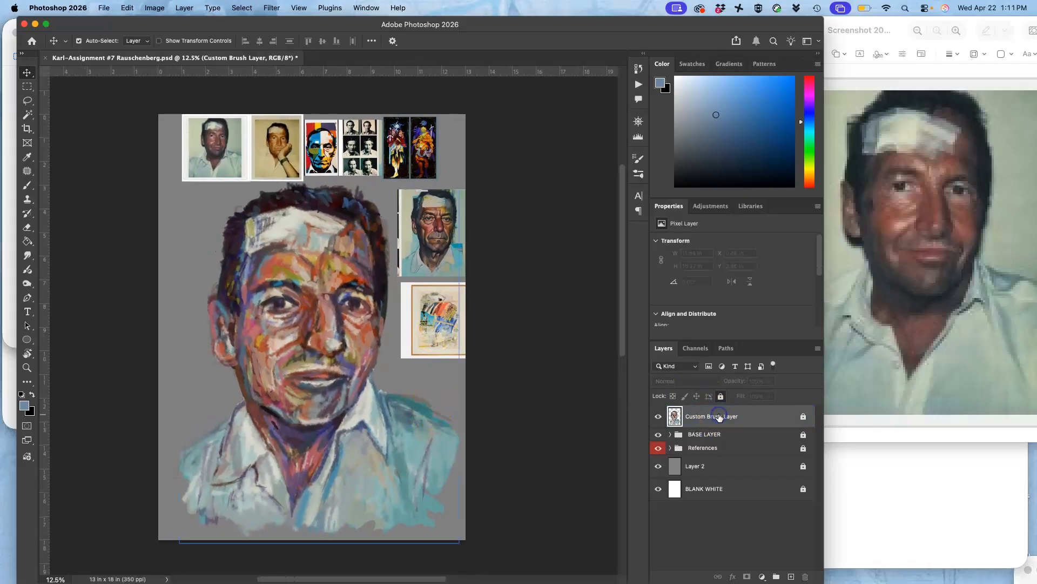
key("super+j")
left_click(711, 418)
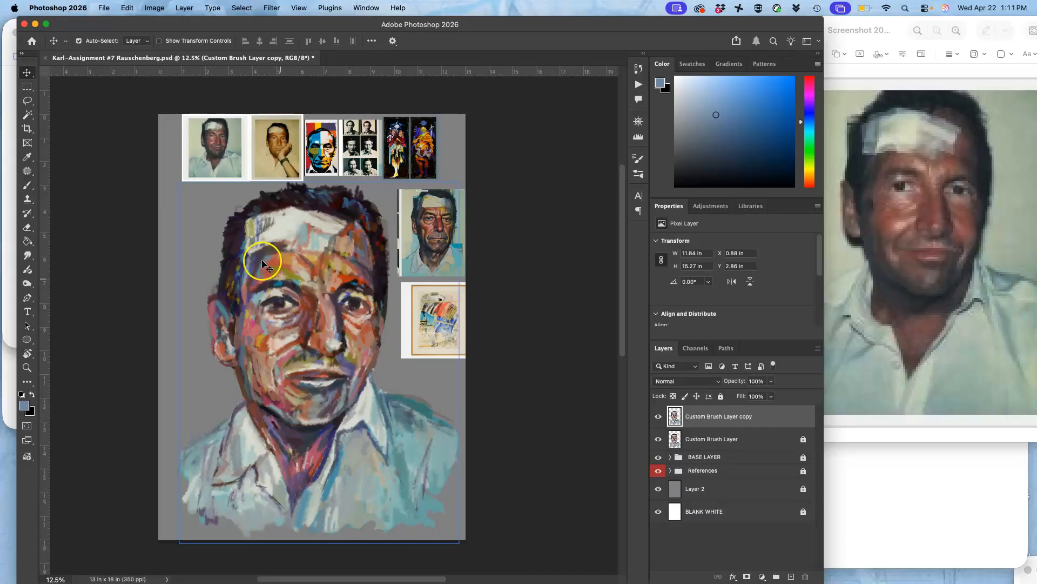
Lasso the portrait's left-hand eye with its eyebrow on the Custom Brush Layer copy and copy the selection to a new layer
left_click(28, 100)
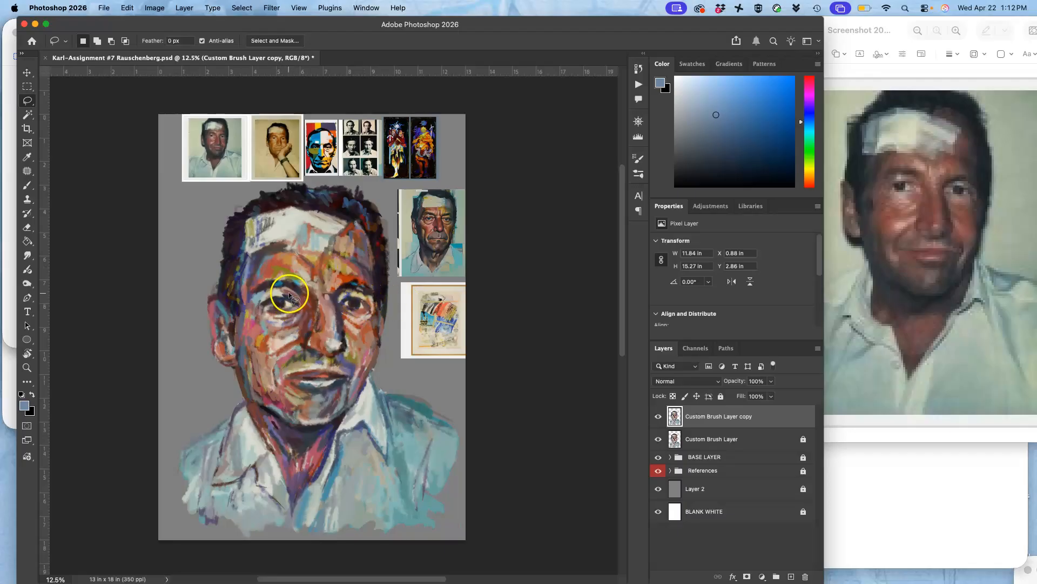
left_click_drag(309, 291, 291, 276)
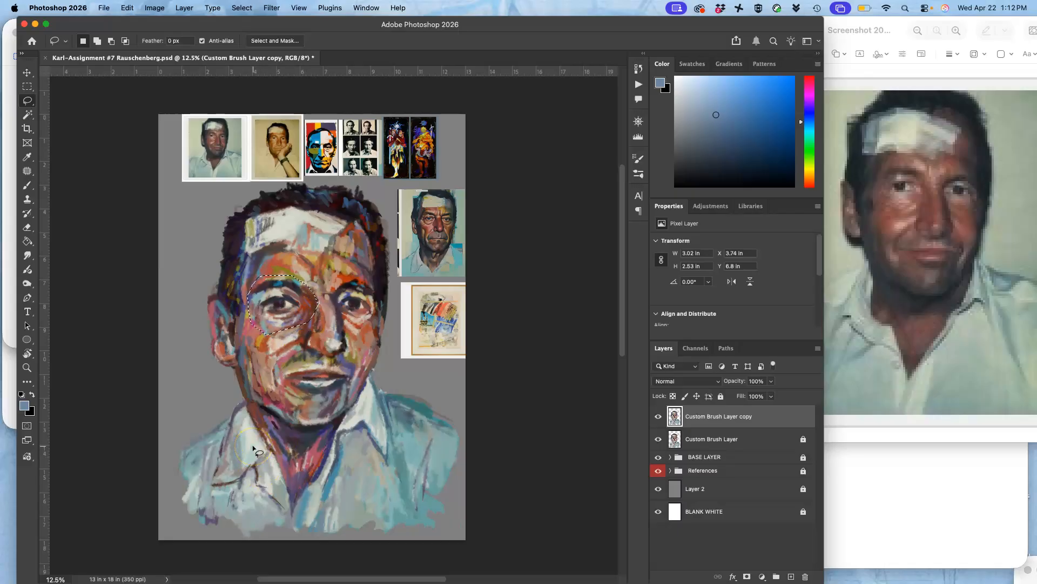
key("super+j")
Transform the copied eye by moving it slightly up and right and distorting its upper-left corner outward
key("super+t")
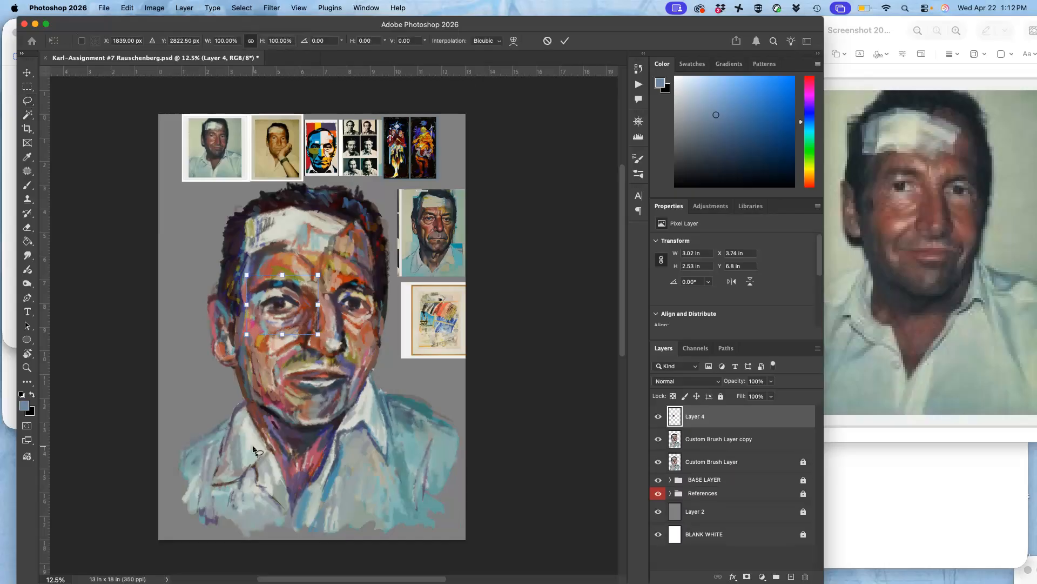
key("super+=")
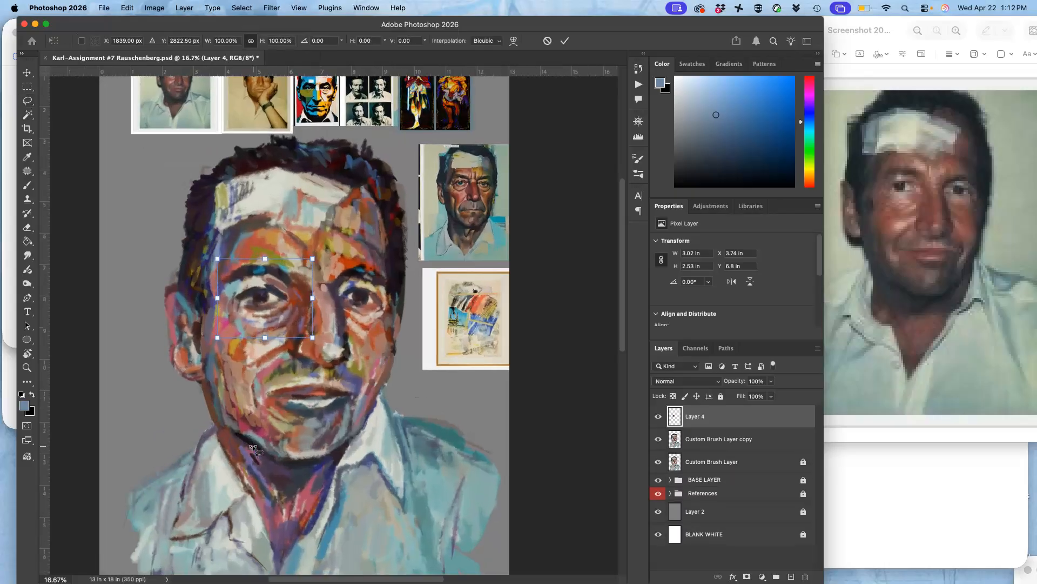
scroll(253, 448, "down", 2)
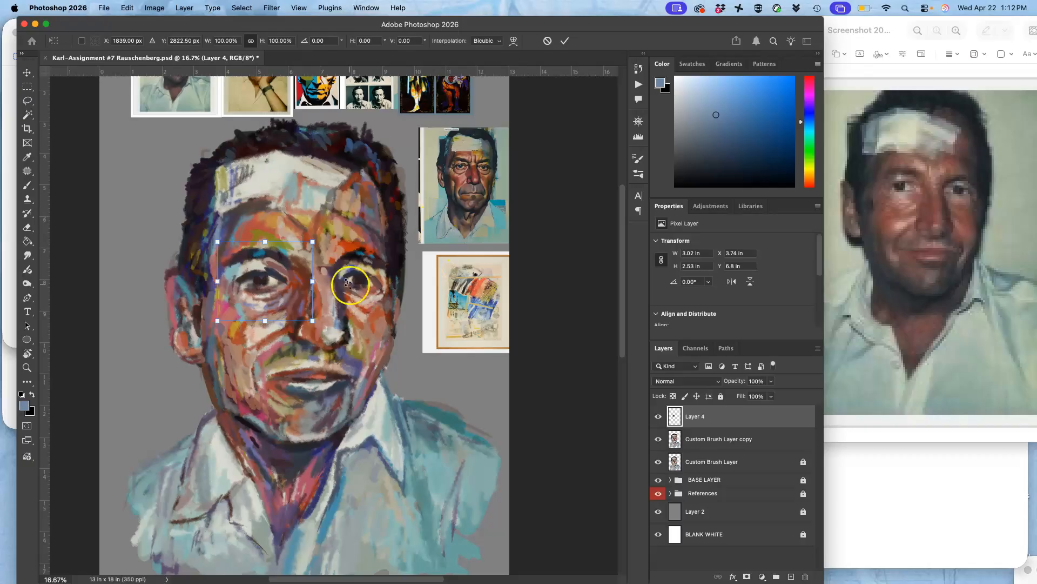
left_click_drag(293, 282, 298, 278)
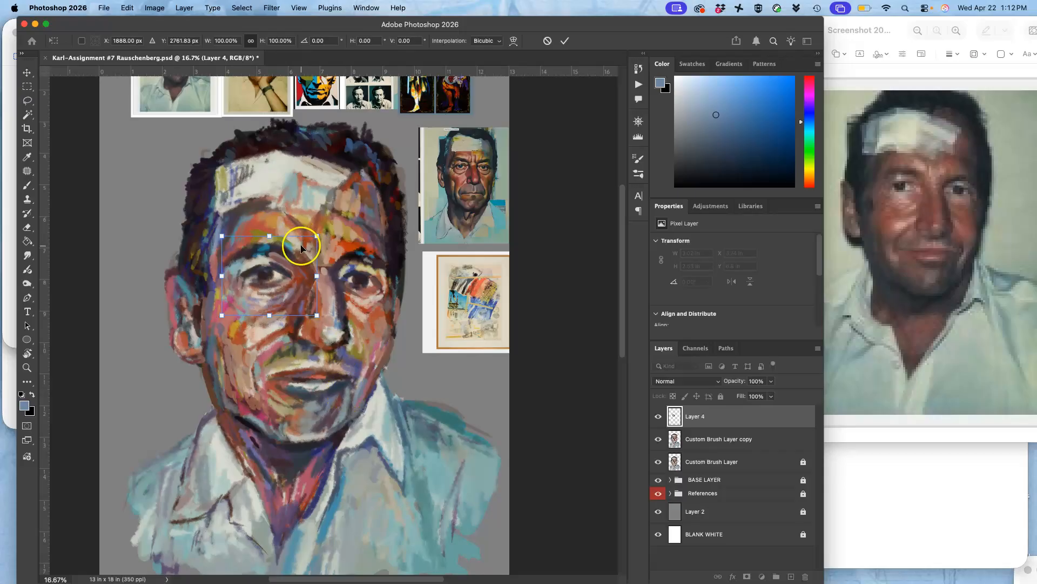
right_click(279, 262)
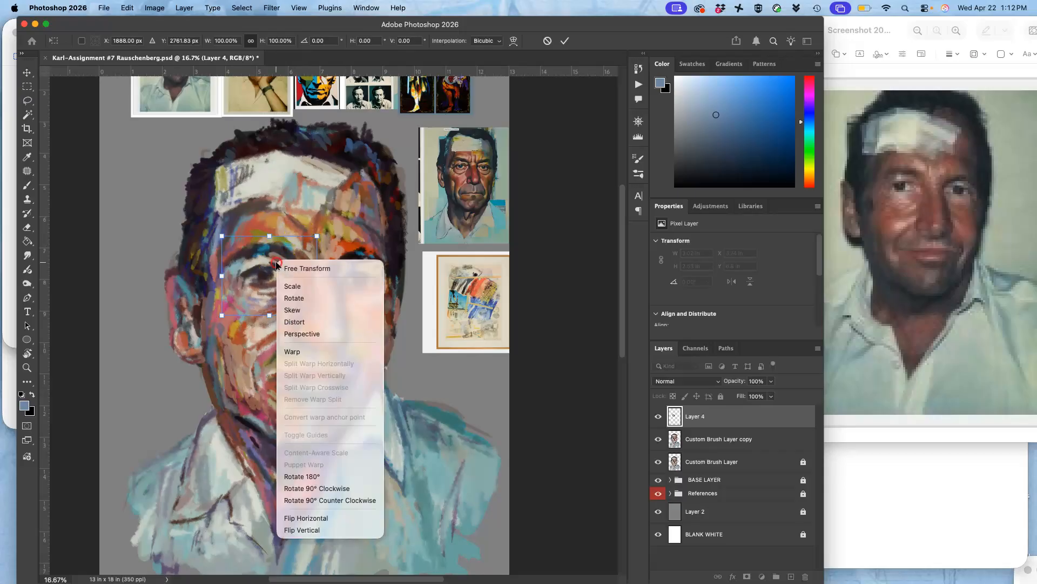
left_click(292, 318)
left_click_drag(222, 237, 219, 233)
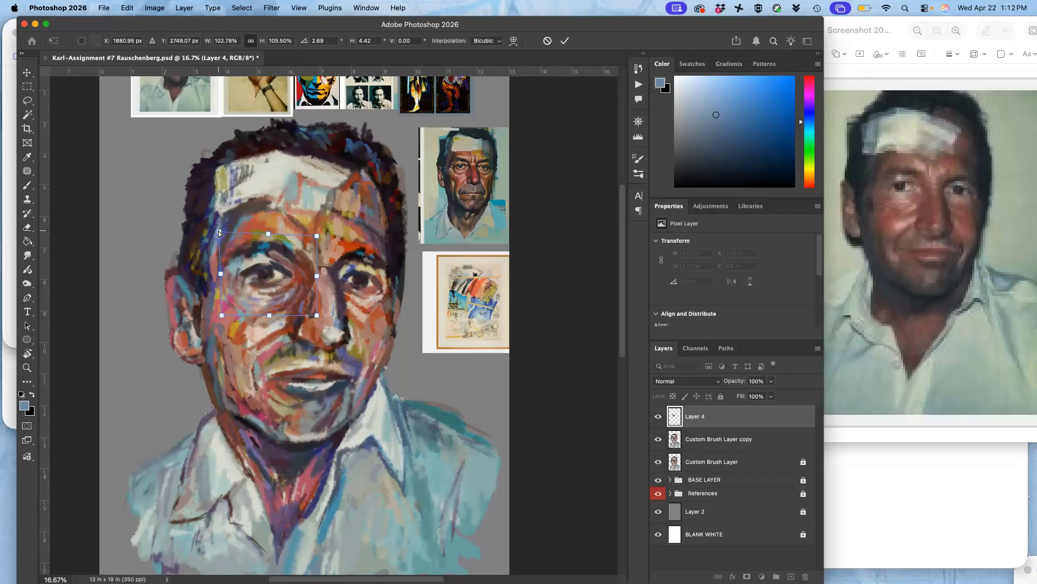
key("Return")
Examine how the edges of the transformed eye meet the surrounding paint strokes at 66.67%
key("super+equal")
key("super+equal")
key("super+equal")
key("super+equal")
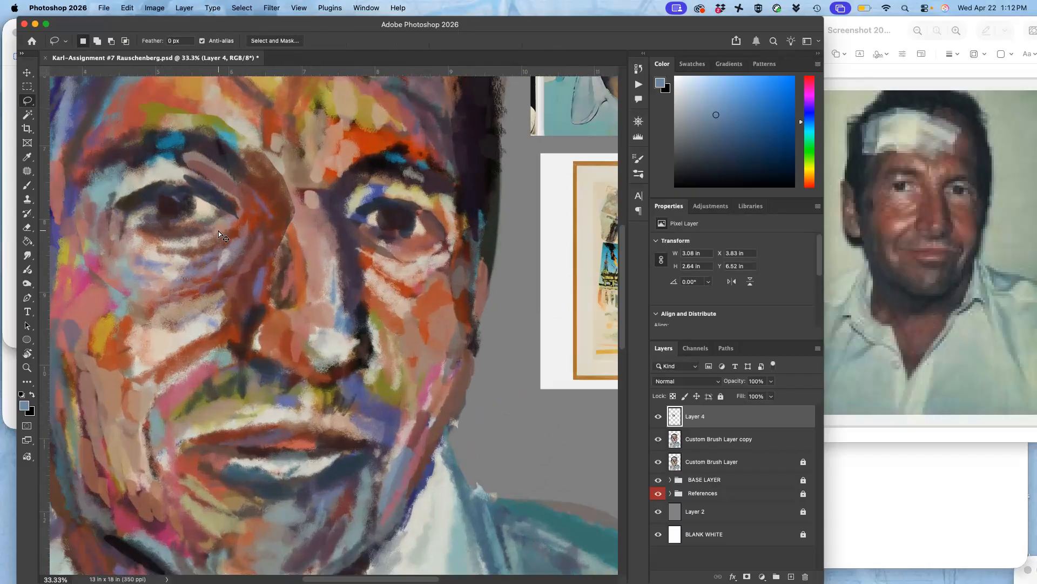
scroll(218, 231, "left", 10)
scroll(219, 231, "up", 6)
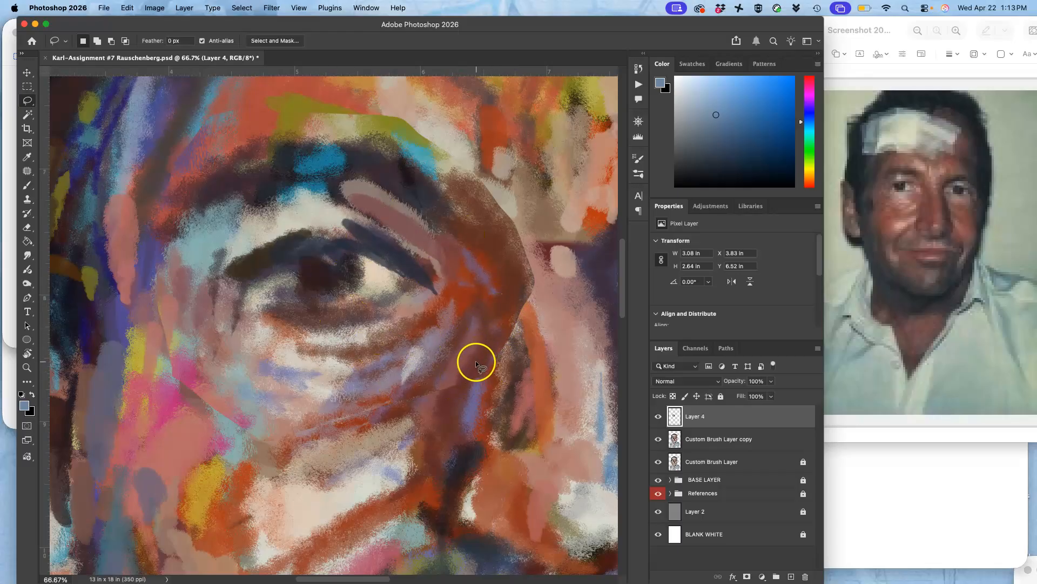
key("super+minus")
key("super+minus")
key("super+minus")
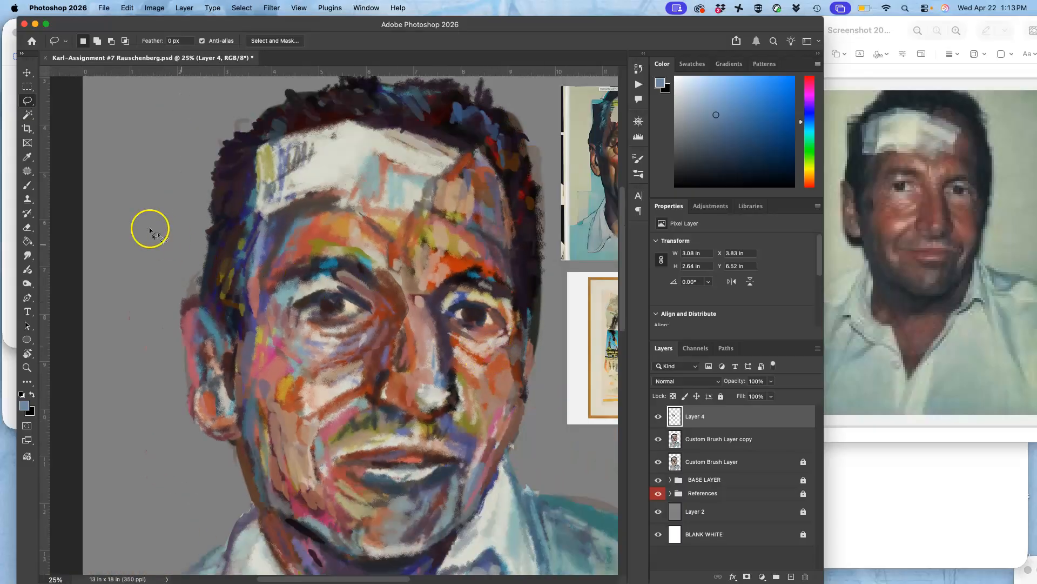
Erase the hard edges around the copied eye on Layer 4 with the 134 px Eraser to blend it into the face
left_click(27, 227)
mouse_move(371, 275)
left_mouse_down()
mouse_move(393, 272)
mouse_move(388, 263)
mouse_move(401, 295)
left_mouse_up()
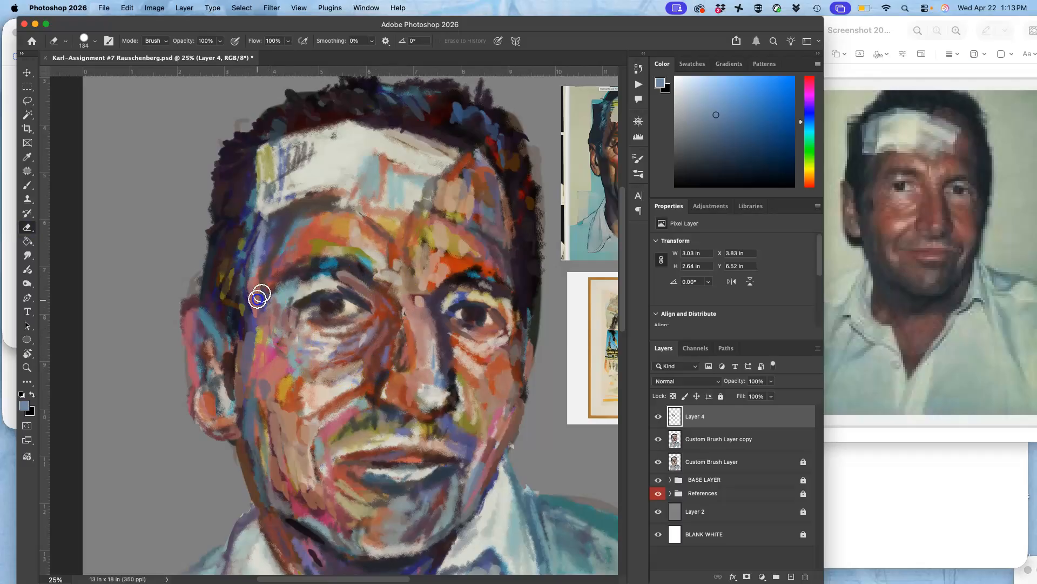
mouse_move(314, 266)
left_mouse_down()
mouse_move(378, 247)
mouse_move(379, 236)
mouse_move(440, 389)
mouse_move(478, 236)
mouse_move(456, 396)
mouse_move(446, 351)
mouse_move(412, 323)
mouse_move(402, 296)
mouse_move(412, 380)
mouse_move(444, 336)
left_mouse_up()
Compare the portrait with and without the adjusted eye by toggling Layer 4's visibility, leaving the layer shown
key("super+minus")
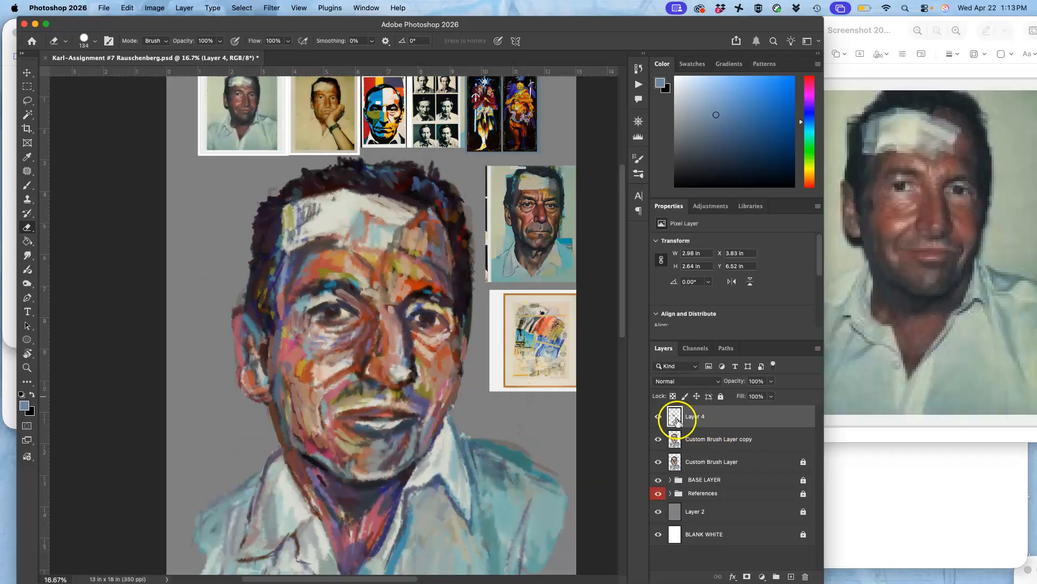
left_click(658, 416)
left_click(658, 416)
left_click(659, 416)
left_click(659, 416)
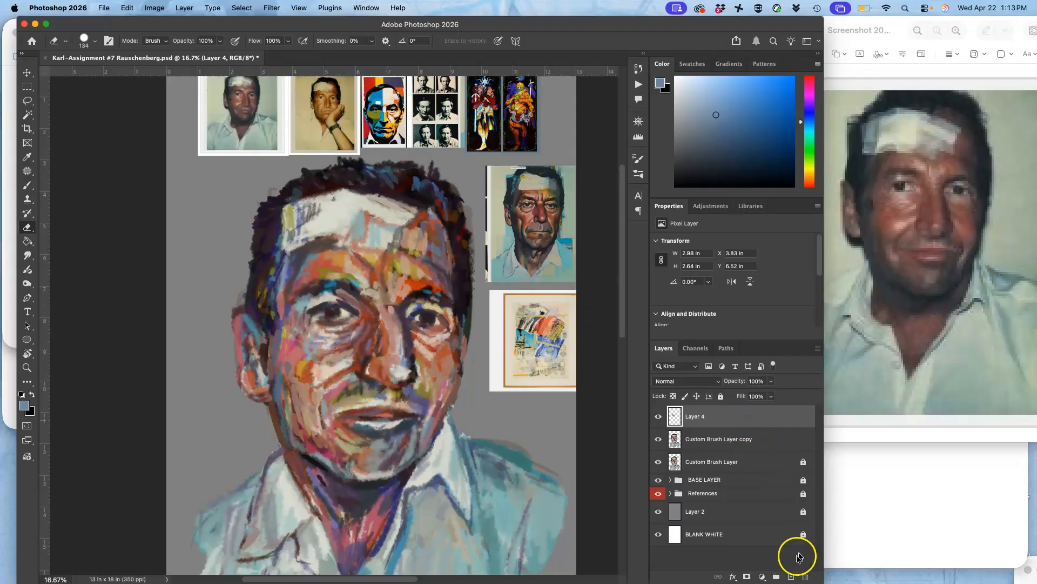
Lock all attributes of the Custom Brush Layer copy and Layer 4
left_click(780, 439)
left_click(721, 396)
left_click(739, 418)
left_click(721, 397)
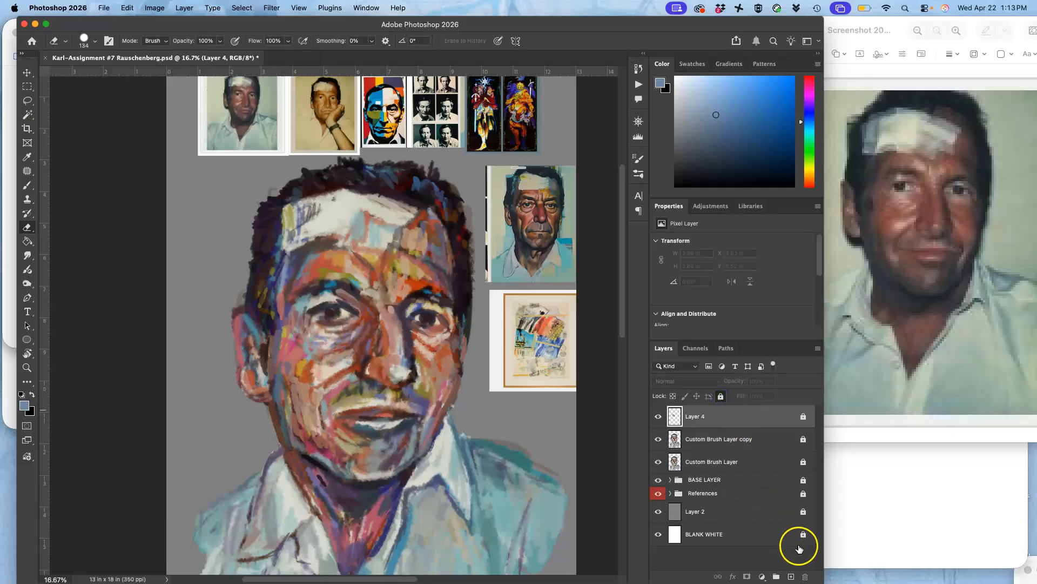
Create a new layer above Layer 4 and name it Refined Paint
left_click(790, 576)
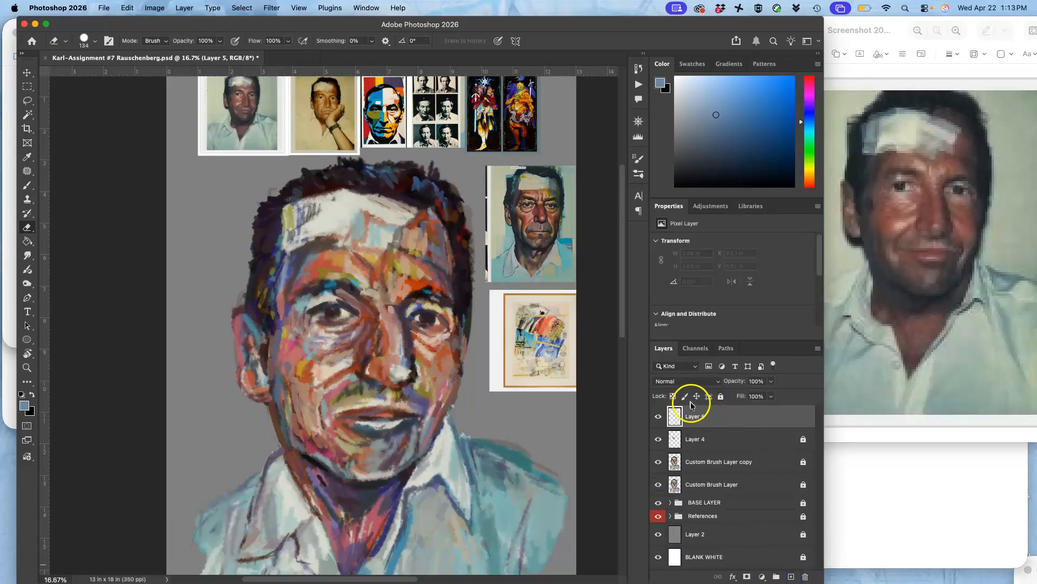
left_click(705, 414)
type("Refined Paint")
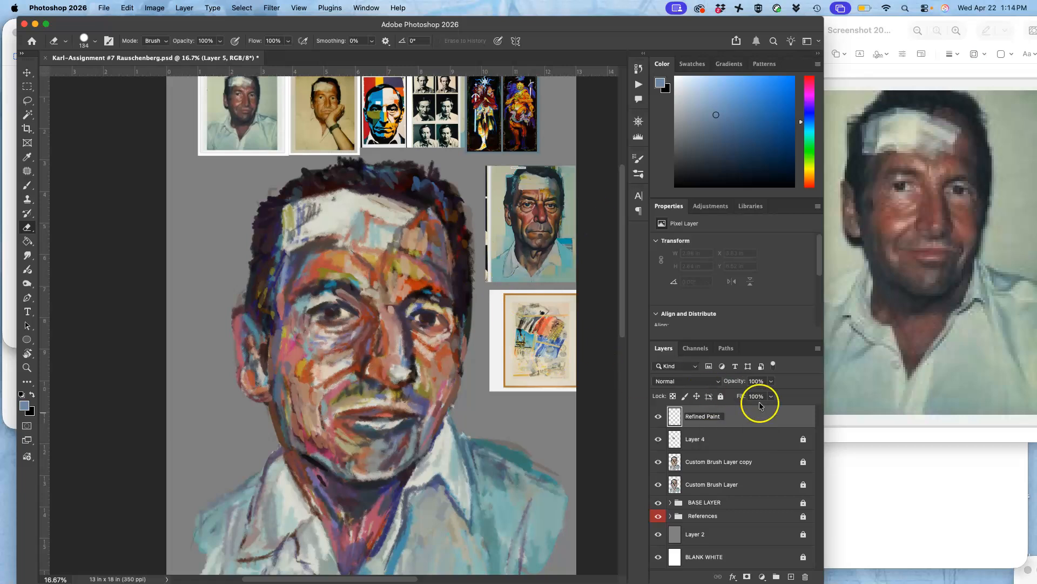
key("Return")
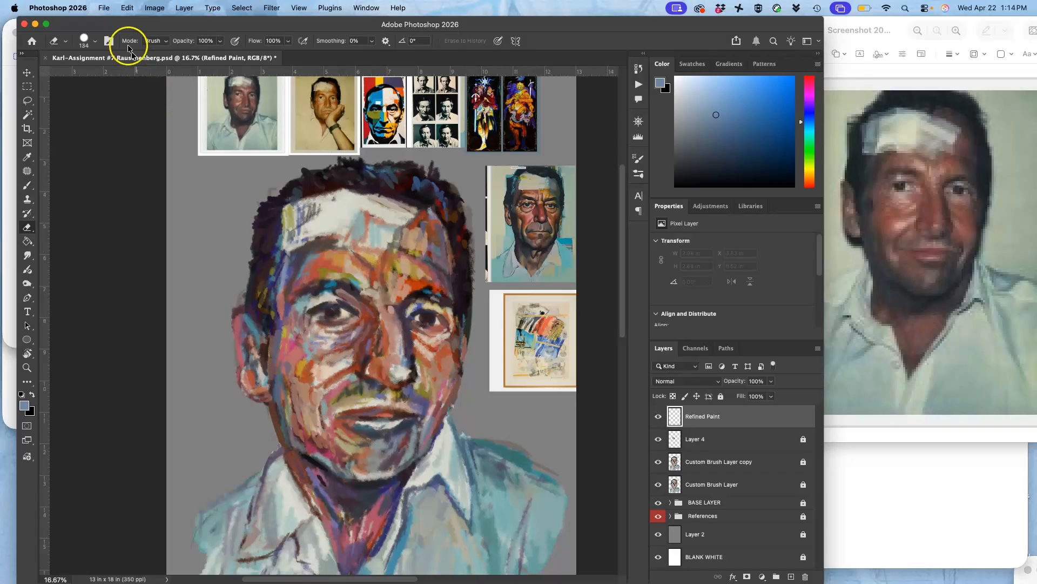
left_click(89, 46)
mouse_move(157, 180)
left_mouse_down()
mouse_move(161, 216)
mouse_move(164, 176)
left_mouse_up()
left_click(206, 193)
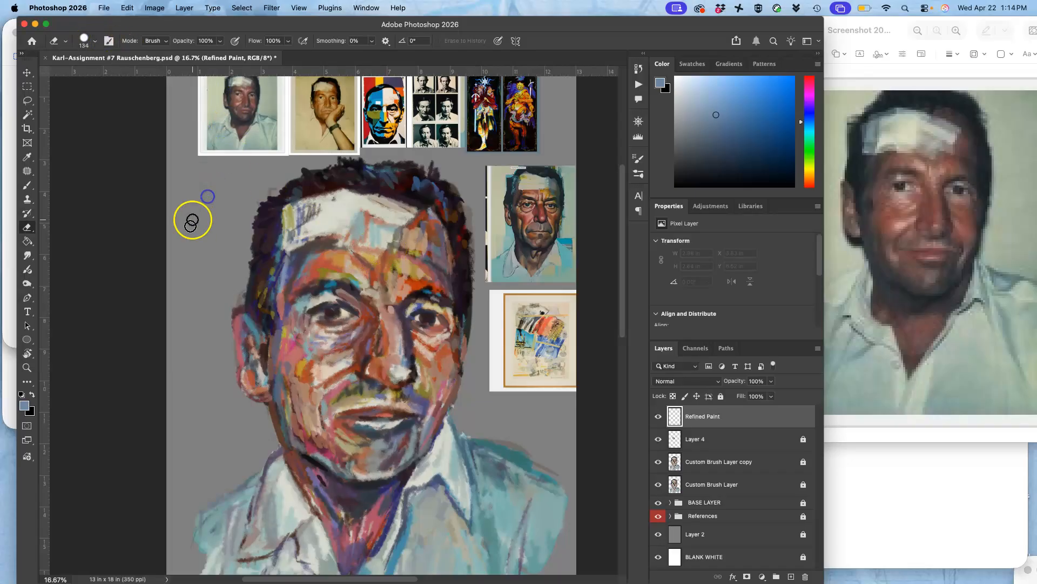
Browse the presets for the Brush tool and choose RSCO 30% Rough Halftone from the RSCO Steal This Brush Pack
left_click(27, 187)
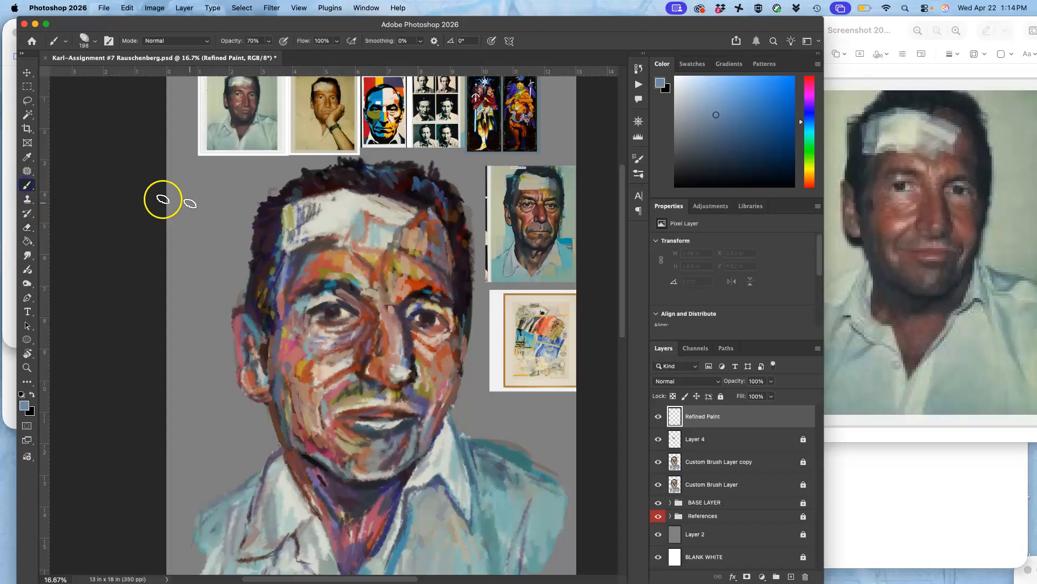
left_click(95, 43)
left_click_drag(161, 314, 166, 211)
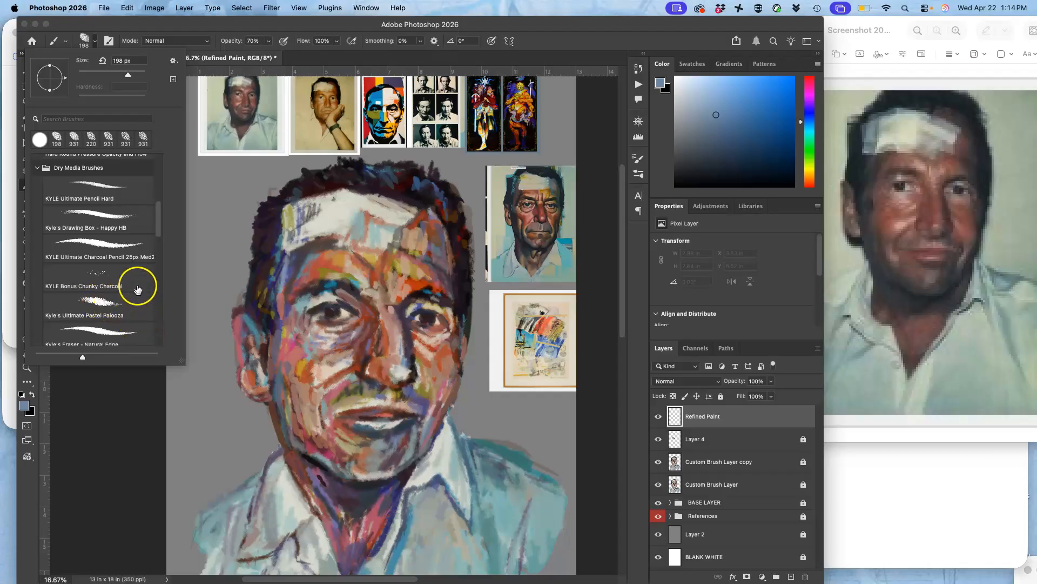
left_click_drag(159, 222, 150, 294)
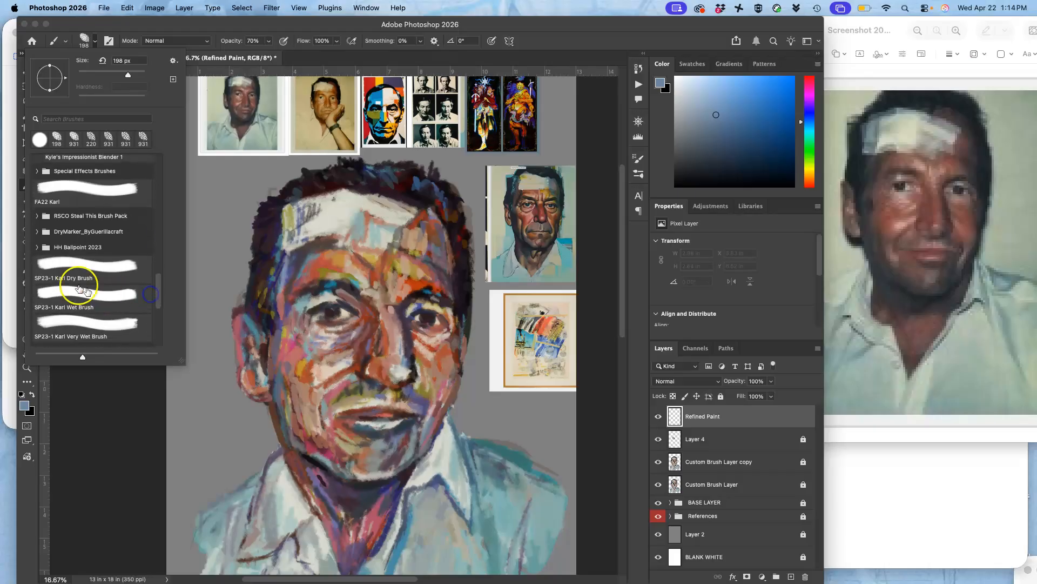
left_click(36, 247)
left_click(37, 231)
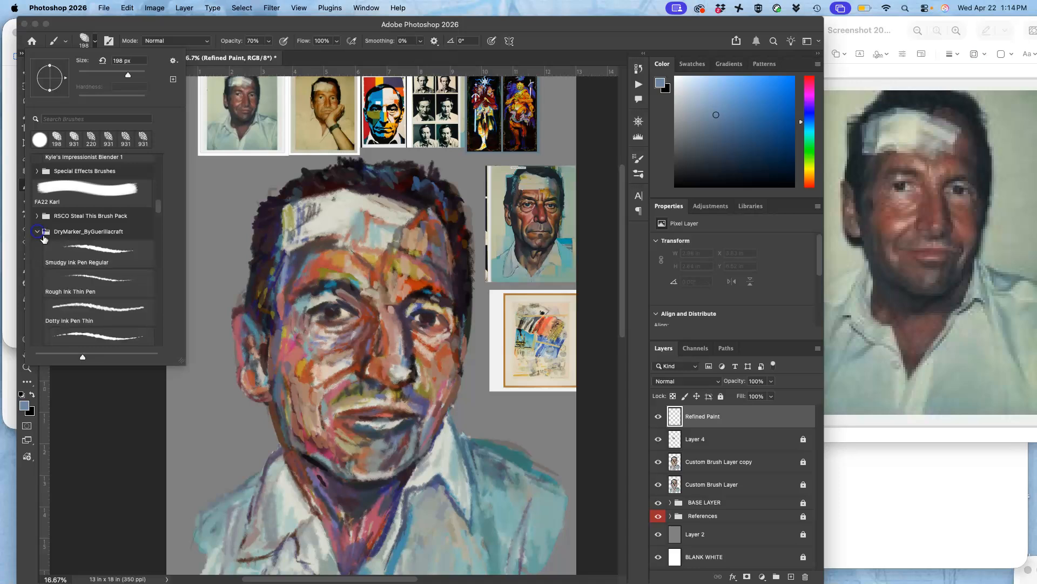
left_click(37, 216)
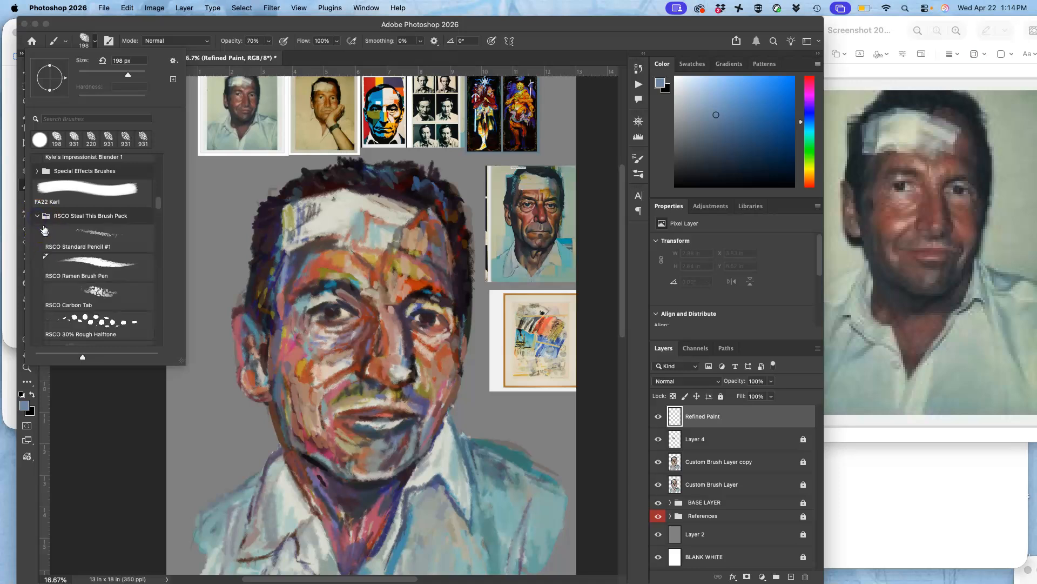
left_click(101, 322)
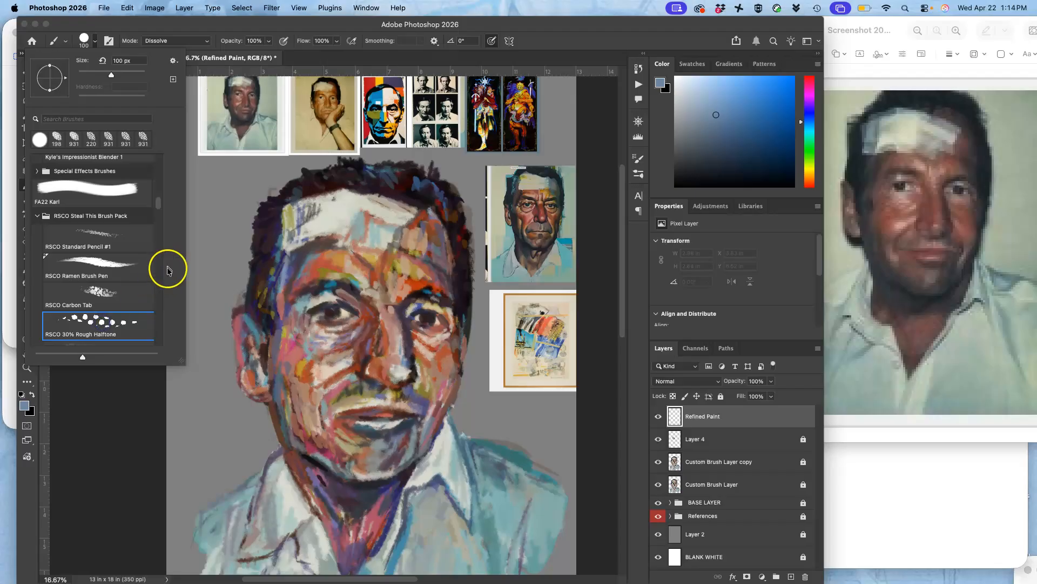
Try RSCO 30% Rough Halftone strokes in blue beside the head and on the forehead, checking their texture up close
left_click_drag(158, 201, 159, 214)
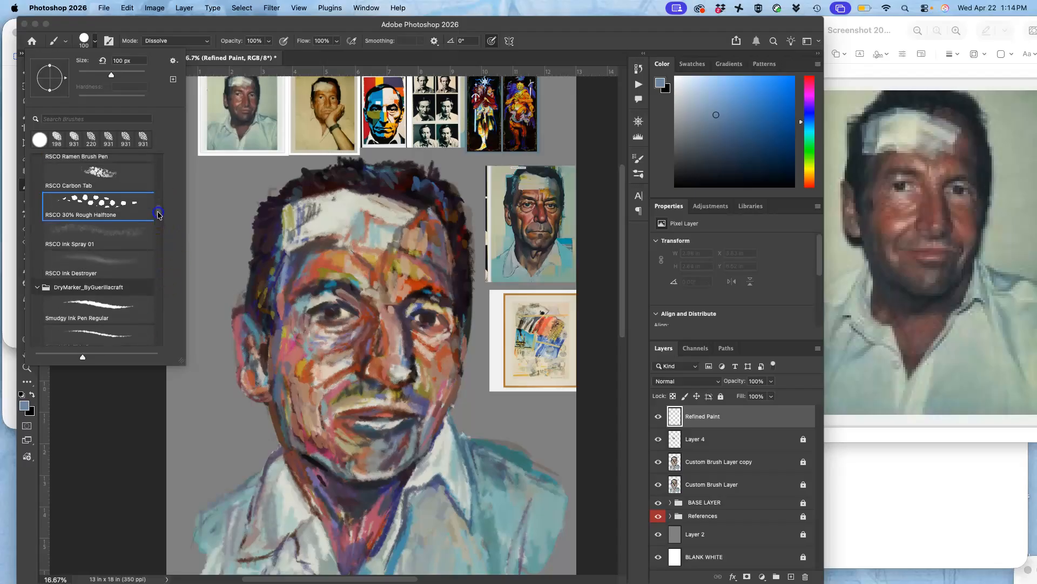
mouse_move(232, 193)
left_mouse_down()
mouse_move(225, 243)
mouse_move(214, 237)
left_mouse_up()
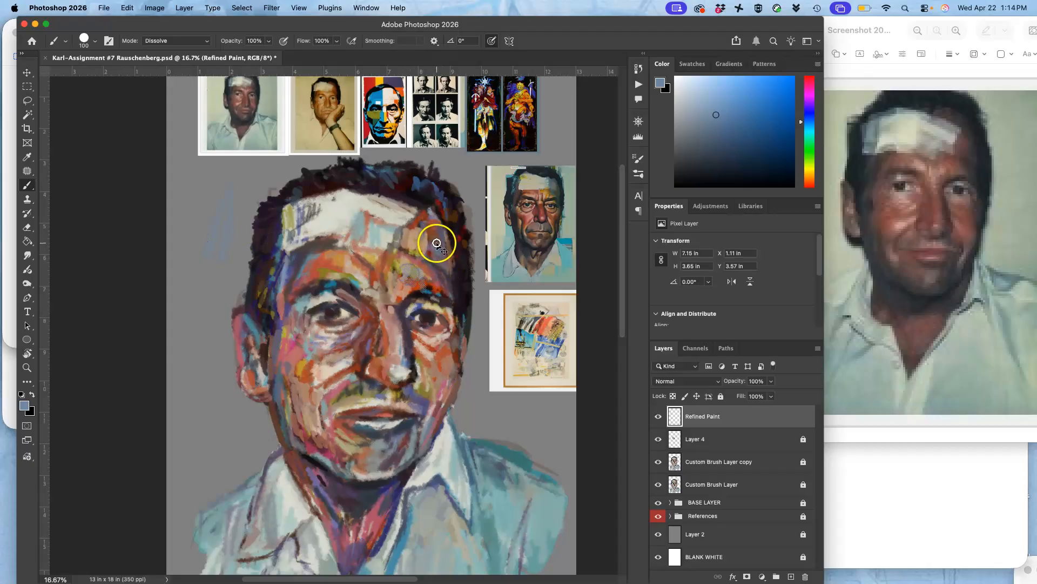
key("super+equal")
key("super+equal")
key("super+equal")
key("super+equal")
left_click_drag(481, 229, 286, 308)
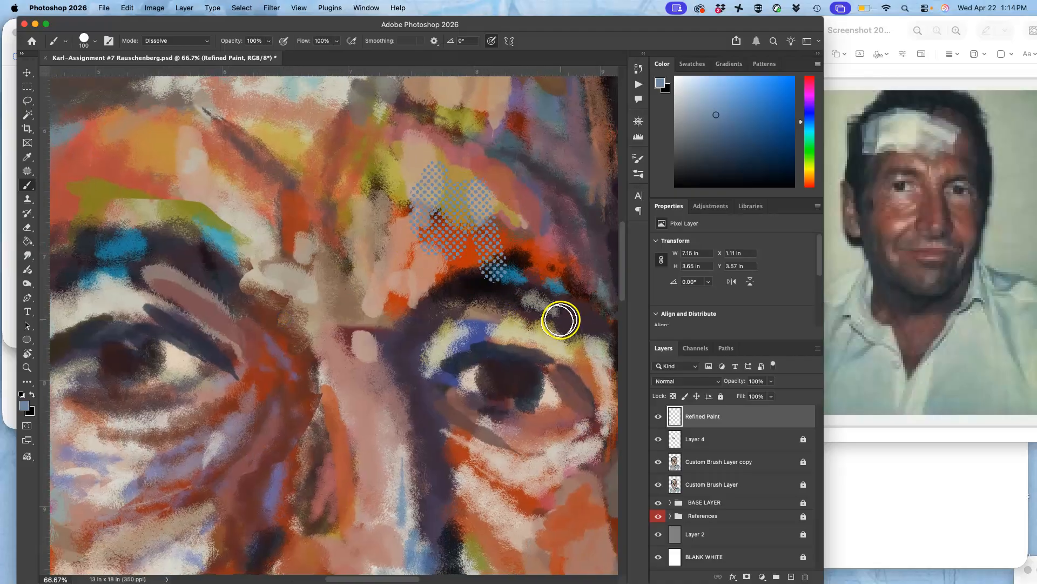
key("super+minus")
key("super+minus")
key("super+minus")
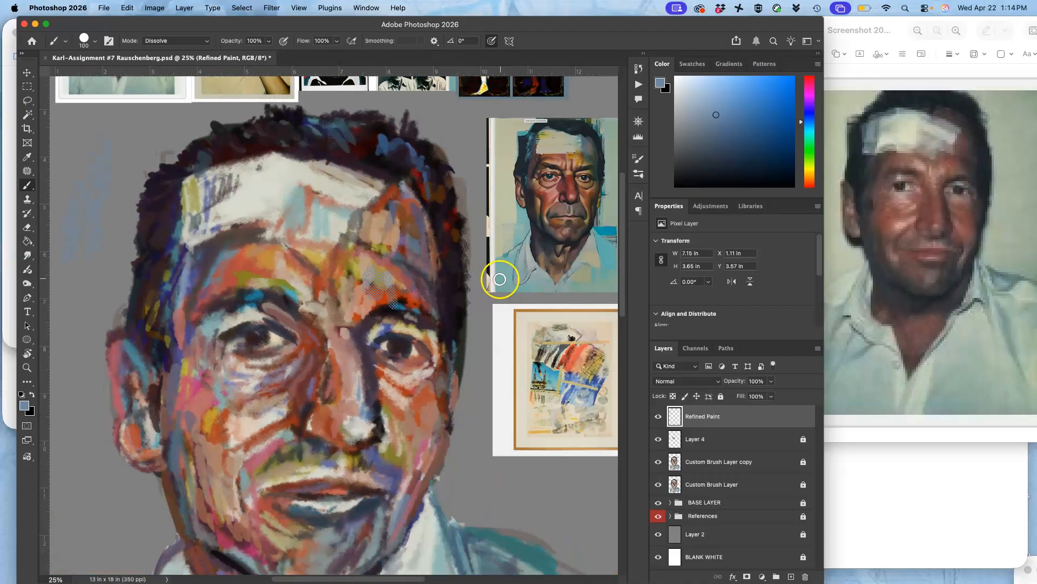
left_click_drag(452, 297, 489, 222)
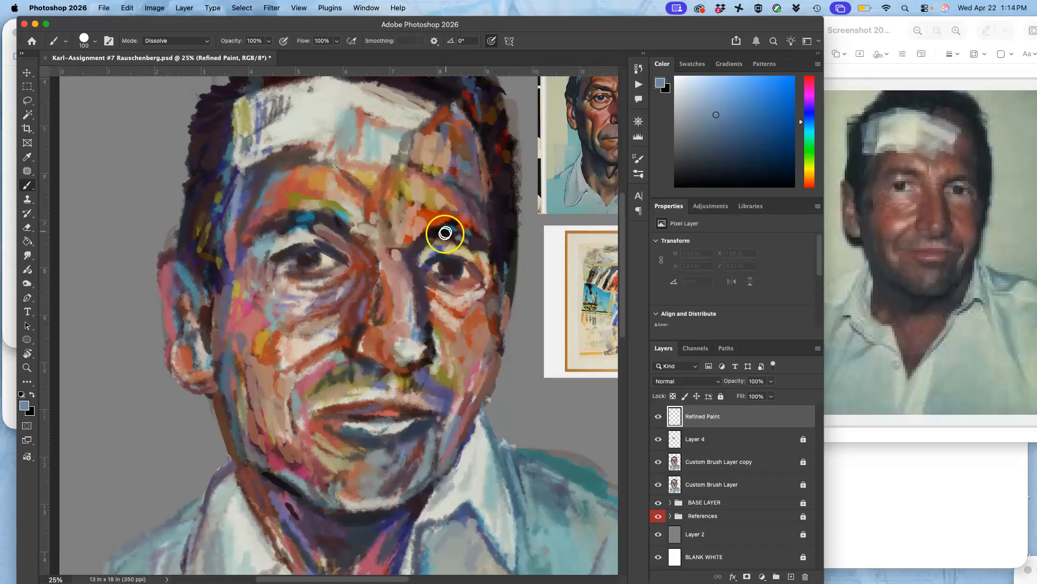
key("super+minus")
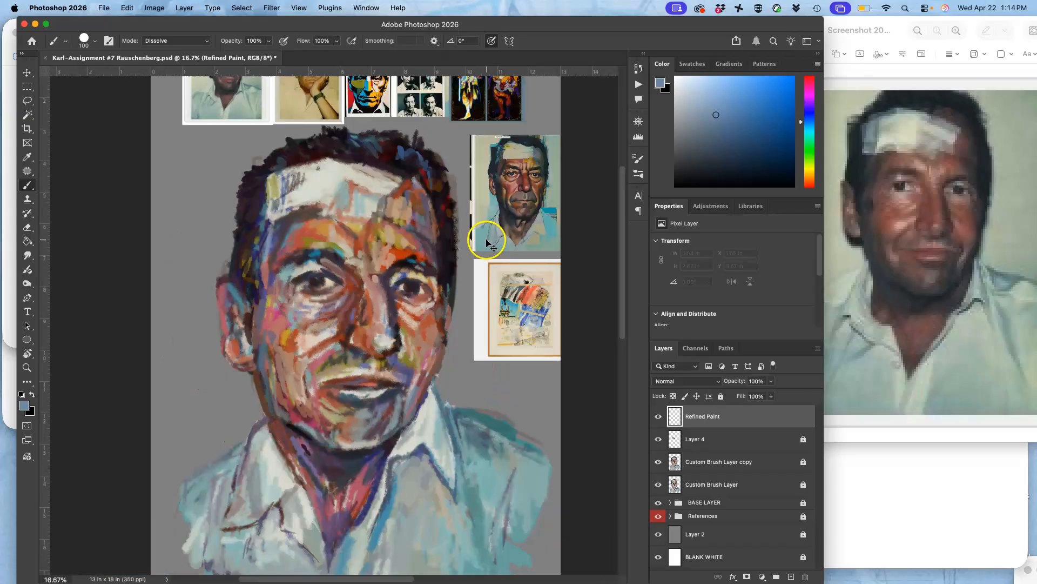
Mark the Refined Paint layer with a yellow color label
right_click(663, 412)
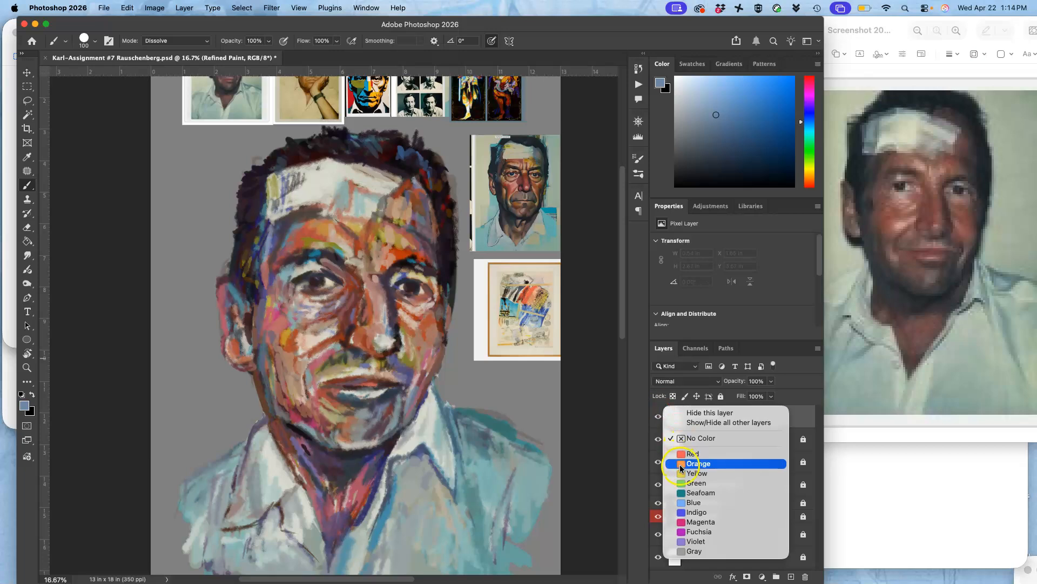
left_click(681, 463)
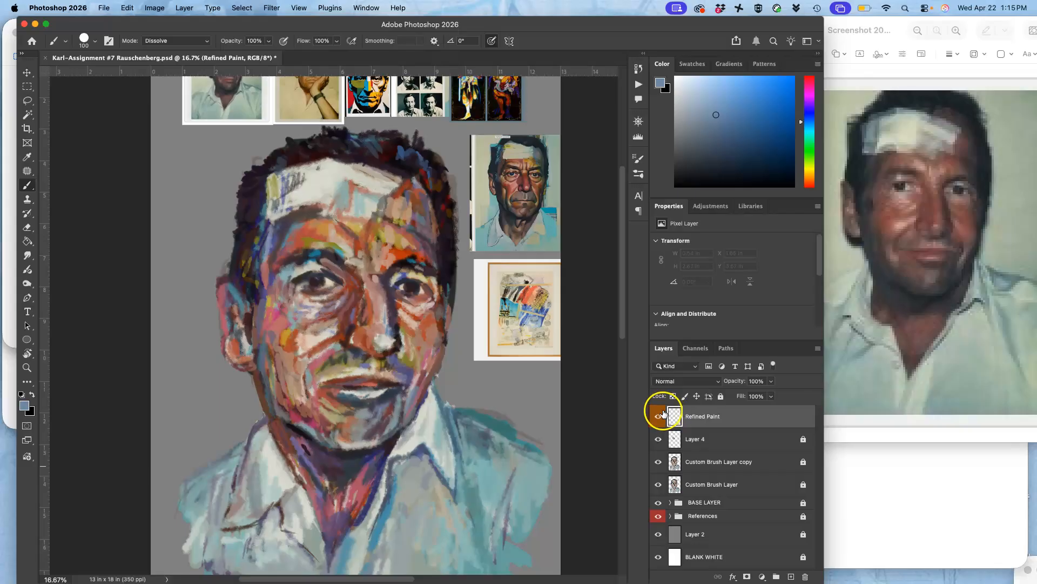
right_click(663, 412)
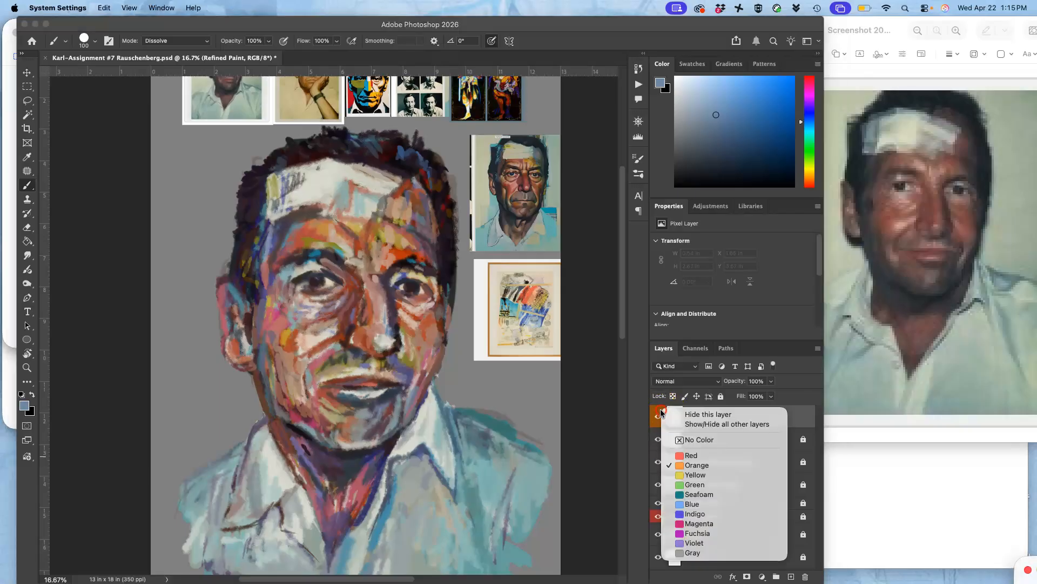
left_click(699, 474)
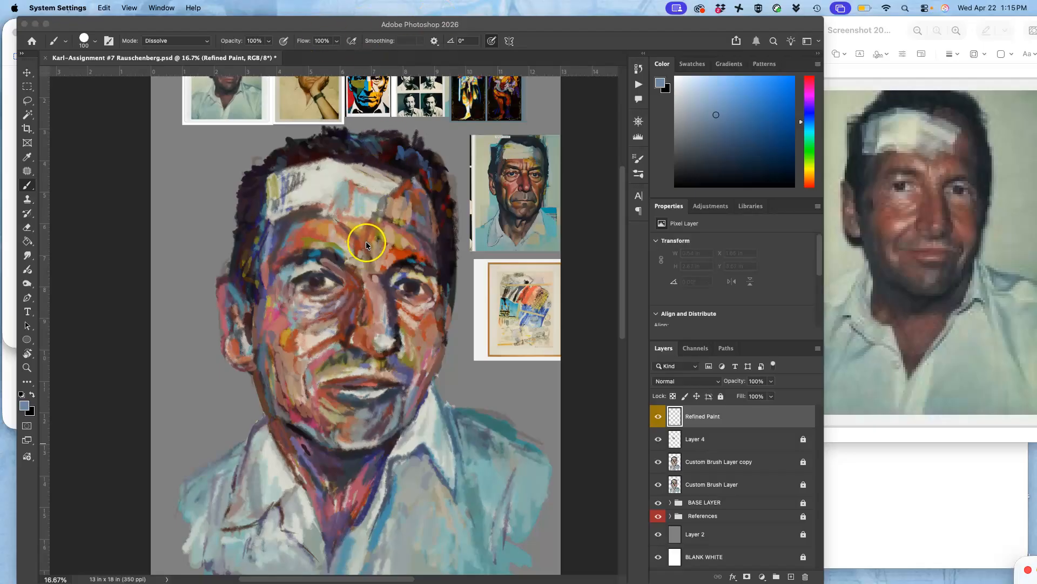
left_click(400, 310)
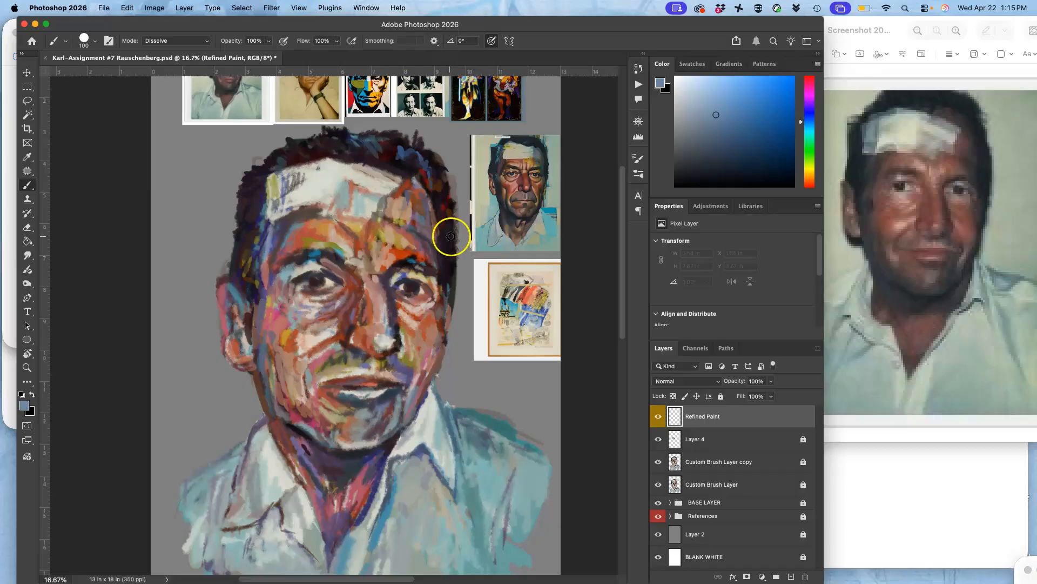
Paint halftone shading over the left cheek and jaw on the Refined Paint layer, using blue and dark colors sampled from the hair
left_click_drag(448, 243, 436, 284)
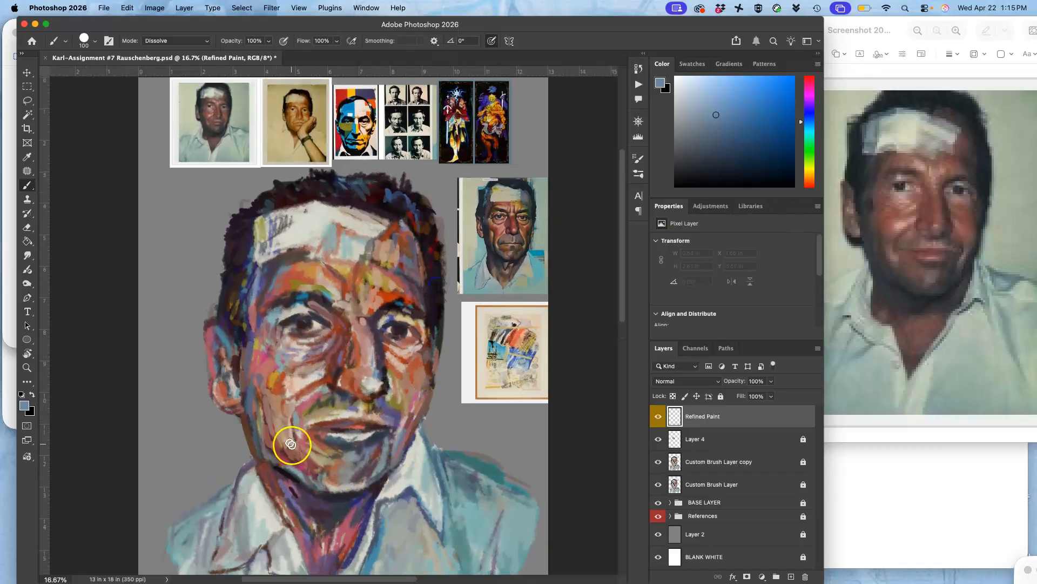
mouse_move(275, 424)
left_mouse_down()
mouse_move(274, 406)
mouse_move(274, 420)
left_mouse_up()
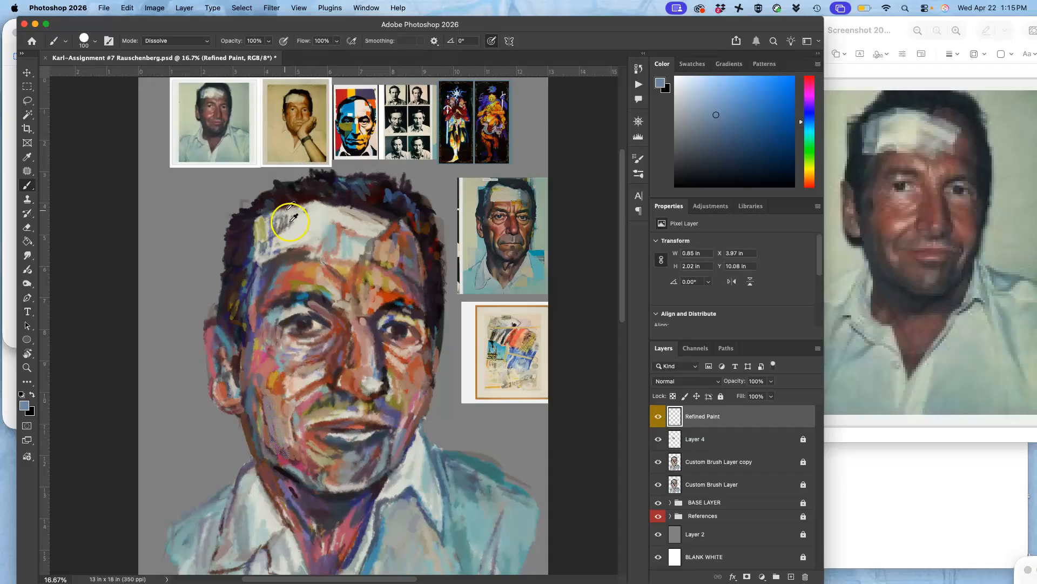
left_click(249, 268, "alt")
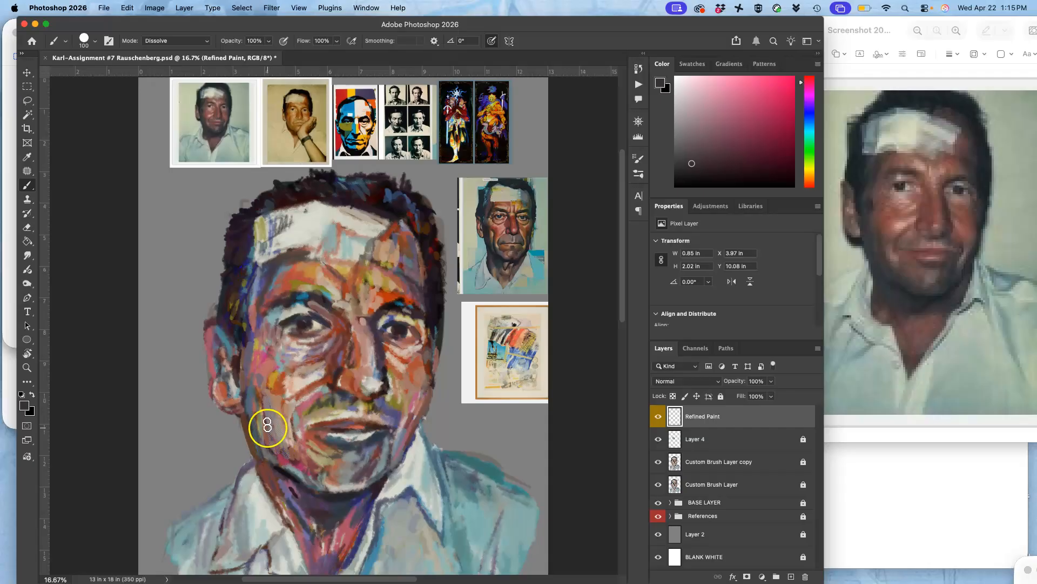
left_click(403, 204, "alt")
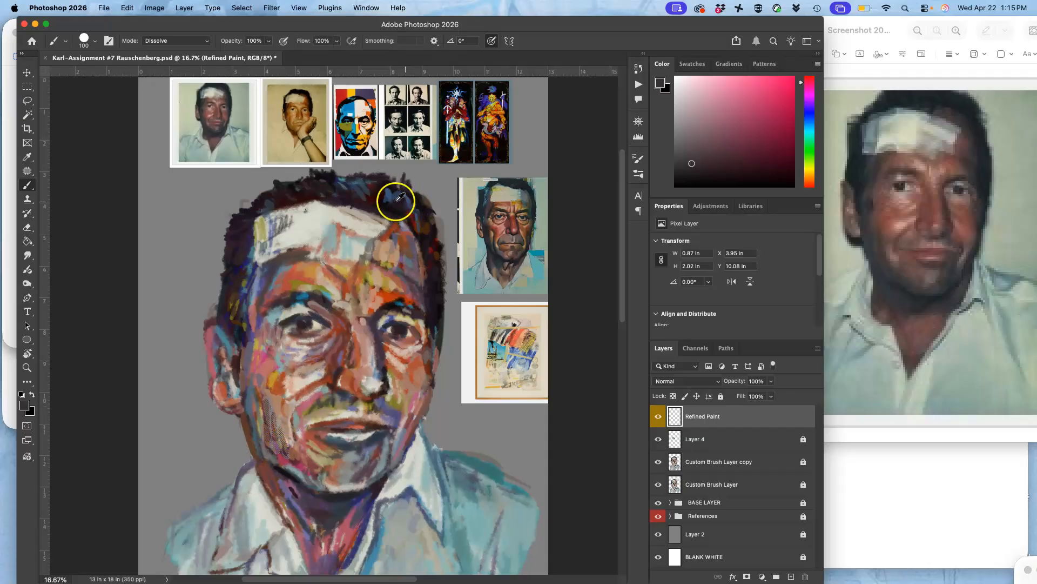
left_click_drag(286, 440, 302, 460)
left_click(419, 238, "alt")
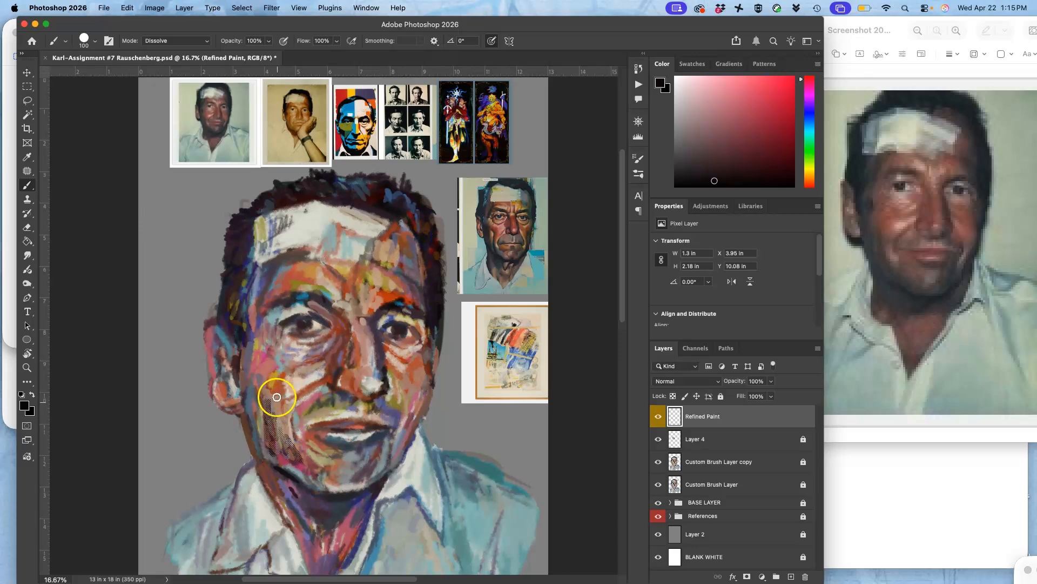
left_click_drag(255, 371, 261, 417)
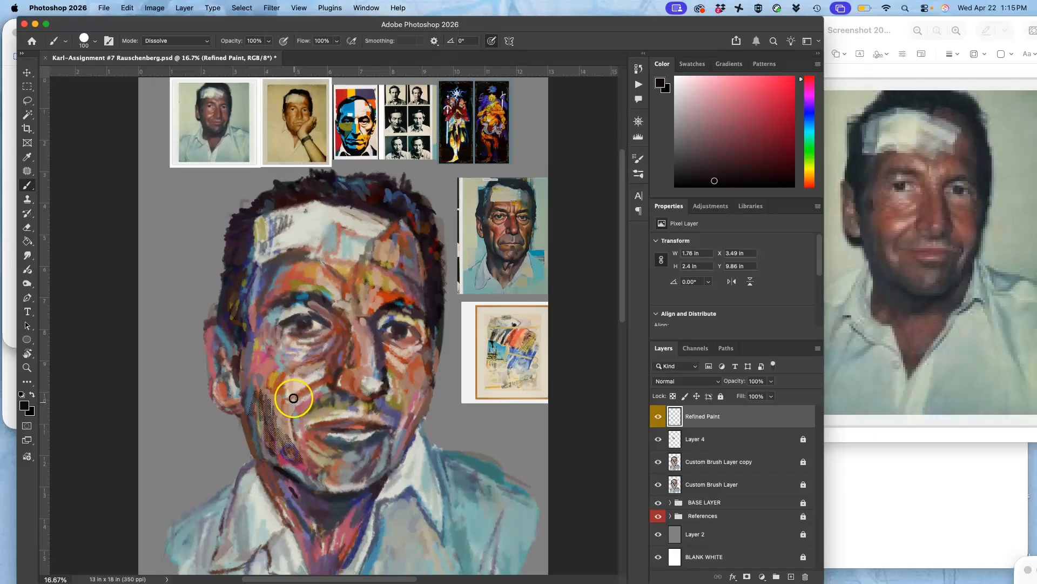
Lower the brush opacity to 31% and add lighter black halftone strokes on the left cheek and beside the nose
key("super+equal")
key("super+equal")
key("super+equal")
key("super+equal")
scroll(324, 259, "down", 10)
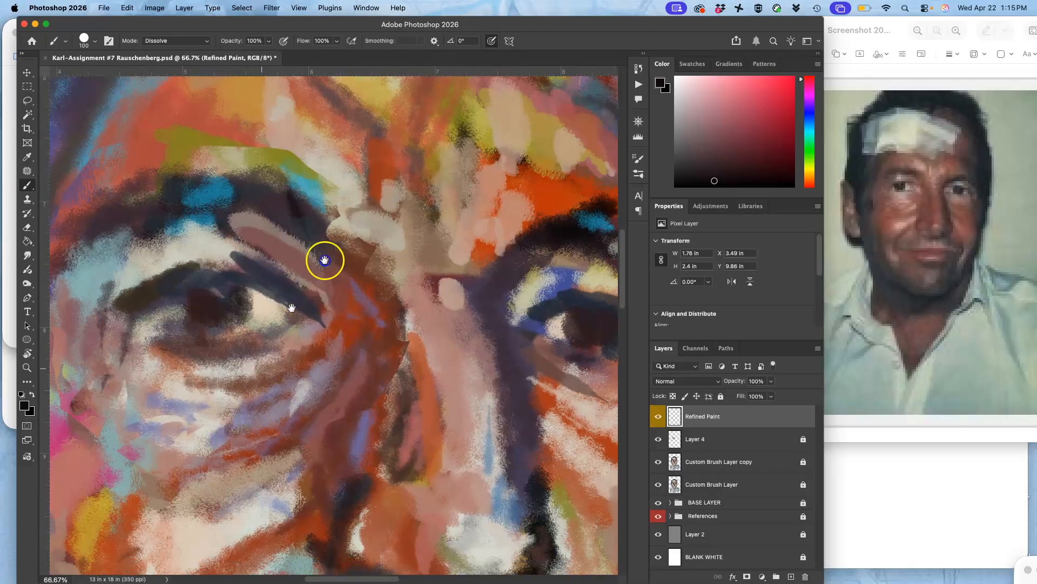
scroll(331, 283, "left", 6)
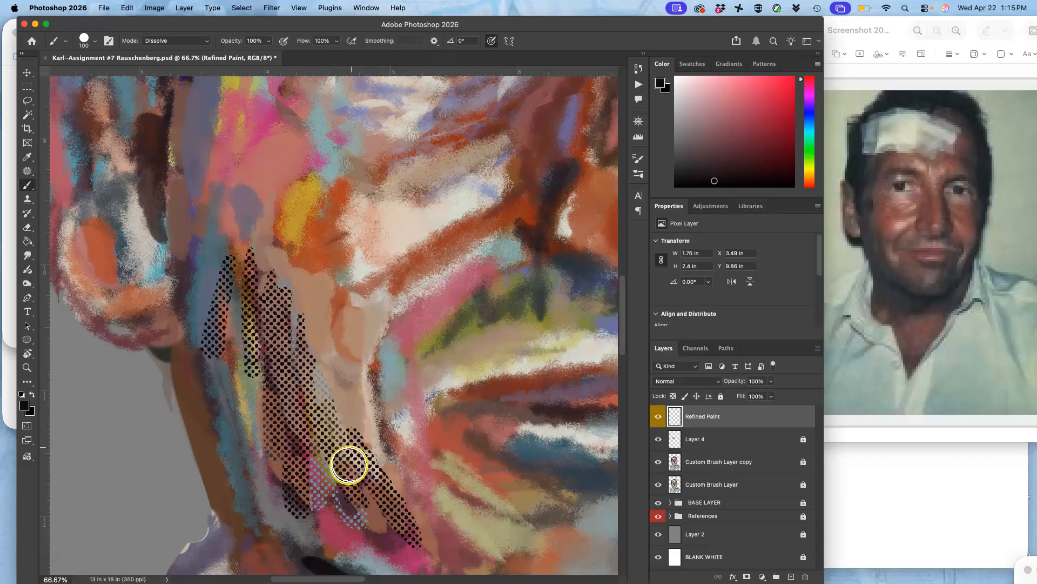
left_click(267, 42)
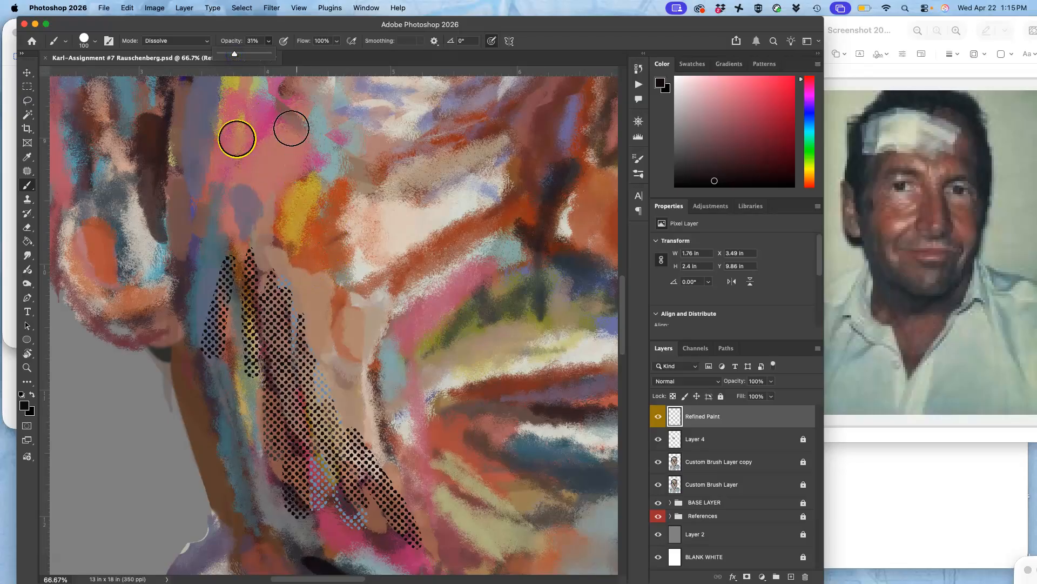
left_click_drag(240, 152, 236, 232)
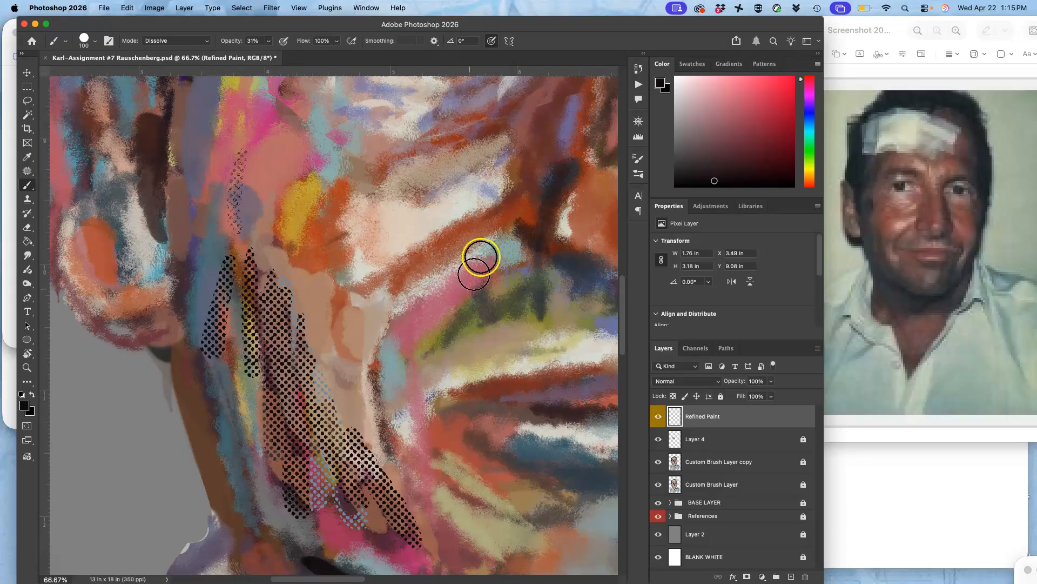
mouse_move(516, 230)
left_mouse_down()
mouse_move(557, 173)
mouse_move(532, 213)
mouse_move(547, 194)
mouse_move(471, 232)
left_mouse_up()
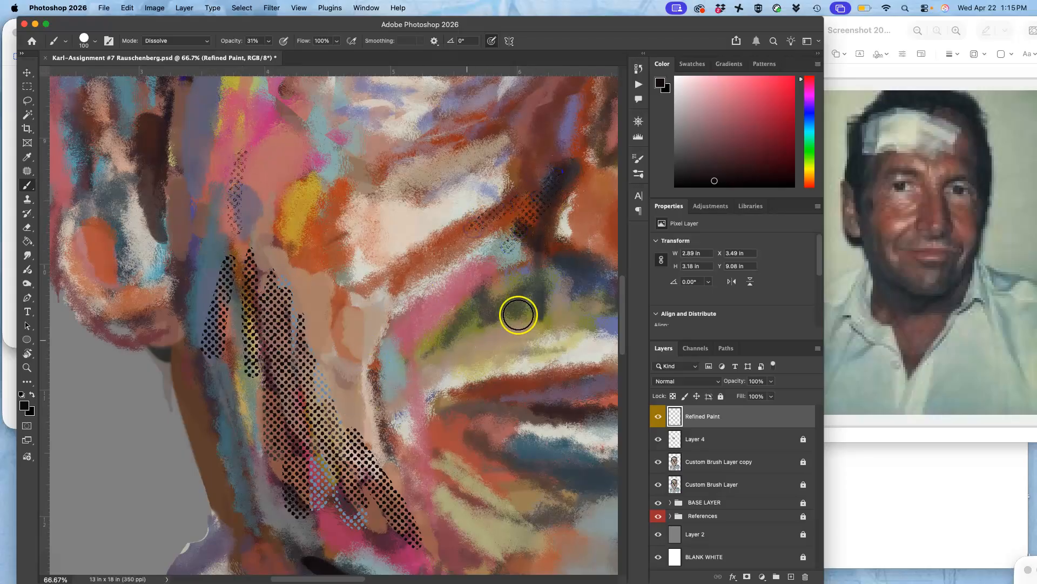
Add black halftone shading beneath the nose, at the right eye and across the right cheek
key("super+minus")
scroll(527, 286, "right", 5)
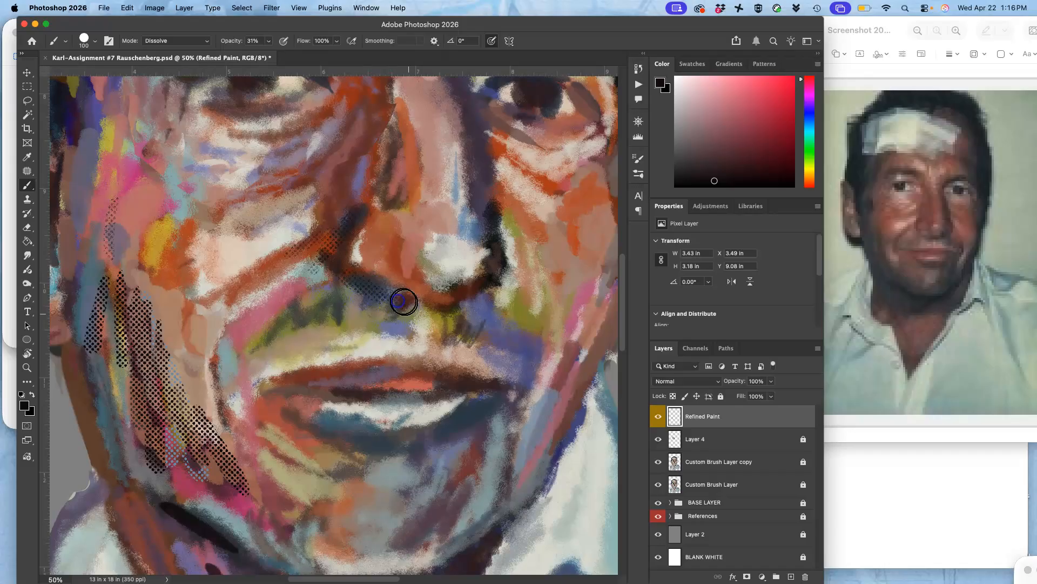
left_click(514, 176)
left_click(538, 103)
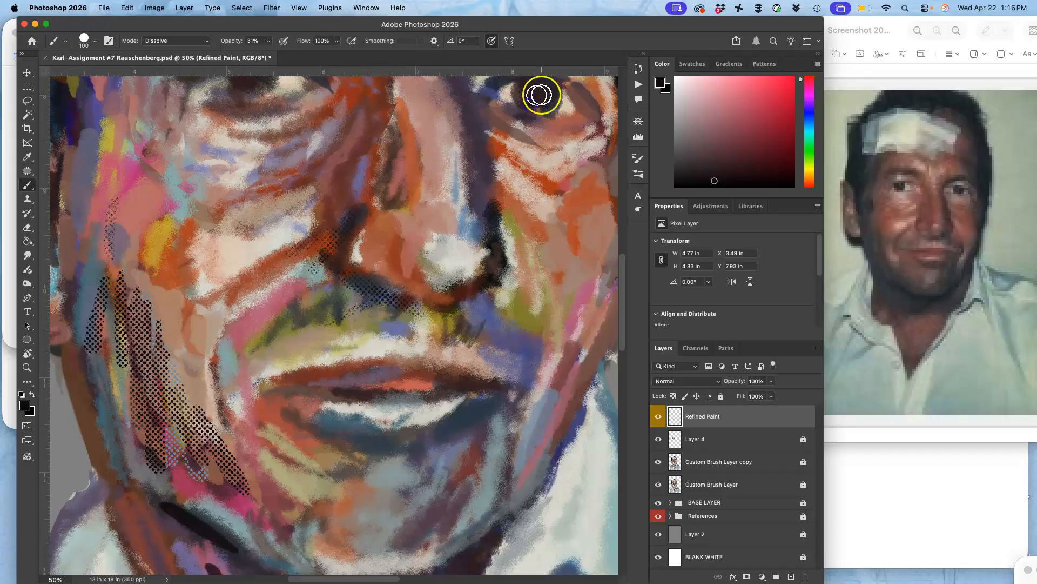
mouse_move(552, 168)
left_mouse_down()
mouse_move(429, 198)
mouse_move(476, 215)
mouse_move(491, 191)
mouse_move(427, 252)
mouse_move(409, 246)
mouse_move(414, 218)
mouse_move(403, 231)
mouse_move(375, 220)
mouse_move(507, 235)
mouse_move(465, 355)
mouse_move(423, 429)
left_mouse_up()
left_click(456, 210)
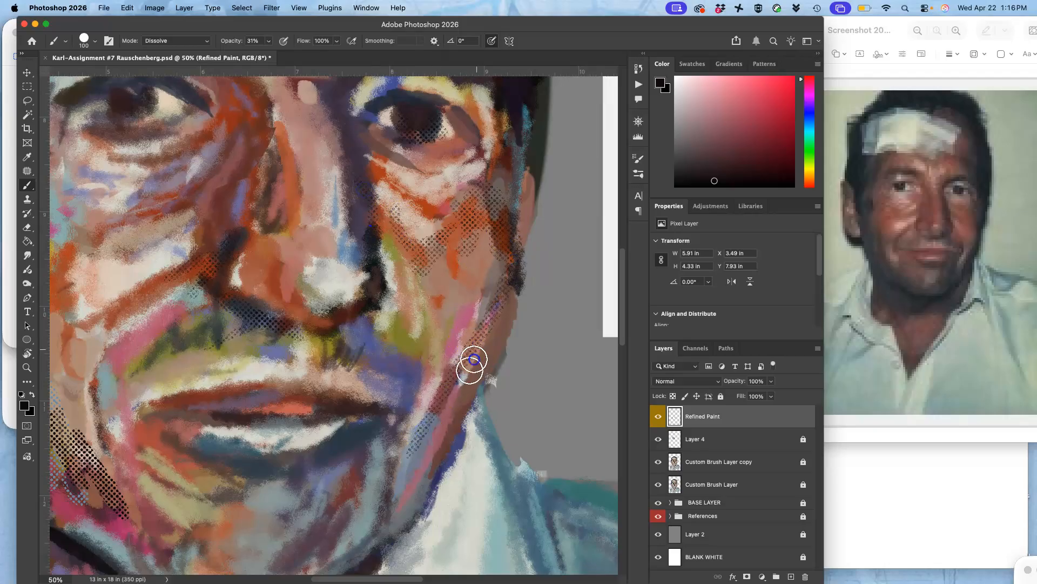
Extend the halftone shading down the right jawline, around the nostril and upper lip, and onto the chin
left_click_drag(470, 366, 400, 482)
mouse_move(443, 401)
left_mouse_down()
mouse_move(408, 417)
mouse_move(360, 326)
mouse_move(330, 355)
mouse_move(398, 305)
mouse_move(386, 391)
left_mouse_up()
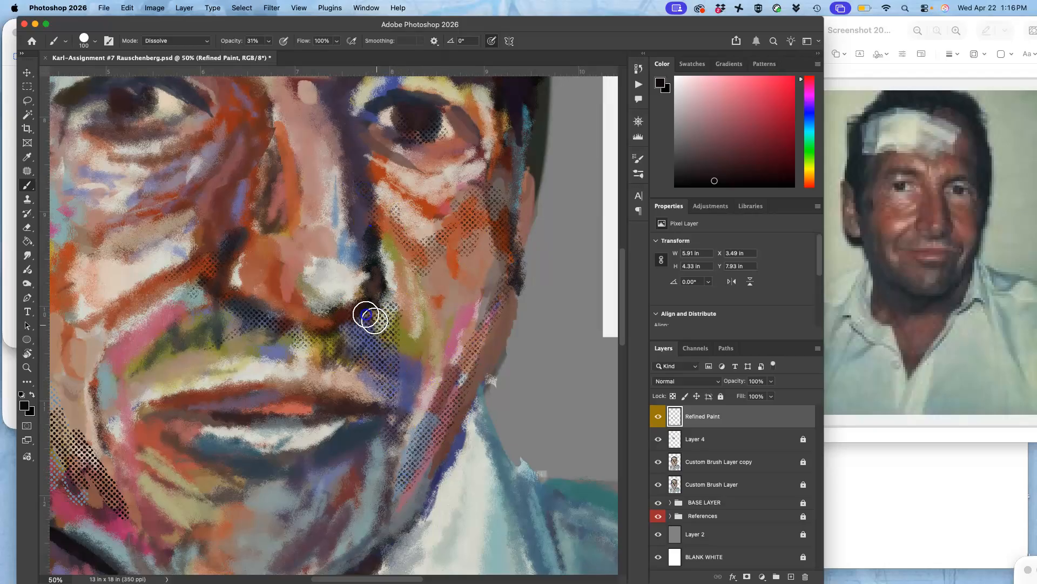
mouse_move(391, 305)
left_mouse_down()
mouse_move(402, 340)
mouse_move(380, 296)
mouse_move(383, 367)
mouse_move(448, 413)
mouse_move(462, 489)
left_mouse_up()
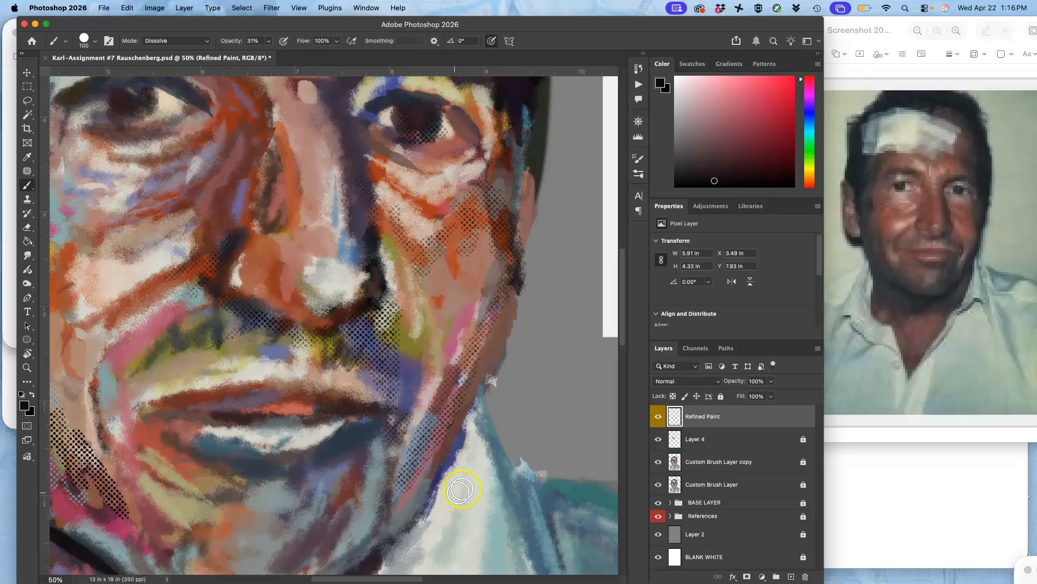
mouse_move(330, 476)
left_mouse_down()
mouse_move(349, 458)
mouse_move(341, 452)
mouse_move(307, 466)
mouse_move(333, 452)
mouse_move(302, 482)
mouse_move(370, 439)
mouse_move(384, 453)
mouse_move(378, 479)
mouse_move(324, 545)
mouse_move(377, 478)
mouse_move(387, 425)
left_mouse_up()
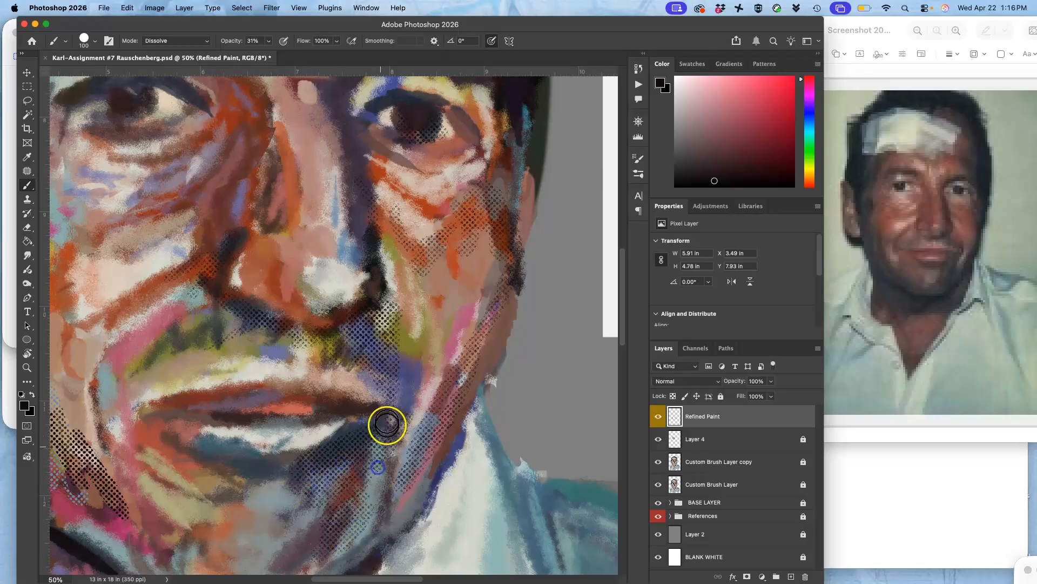
Shade around the left eye and temple and along the forehead beneath the bandage with black halftone strokes
left_click_drag(327, 294, 433, 437)
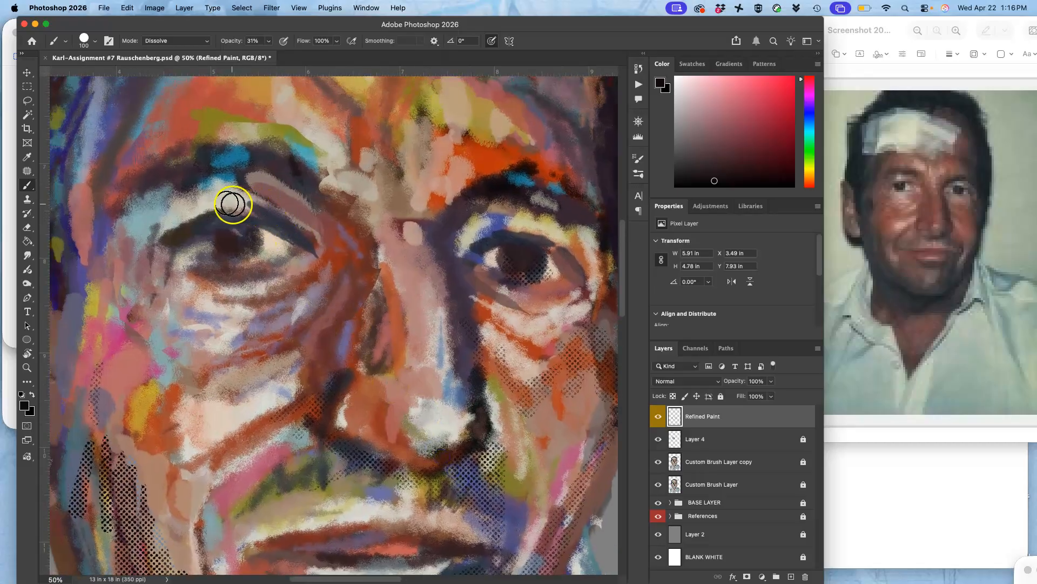
mouse_move(185, 196)
left_mouse_down()
mouse_move(121, 226)
mouse_move(211, 166)
left_mouse_up()
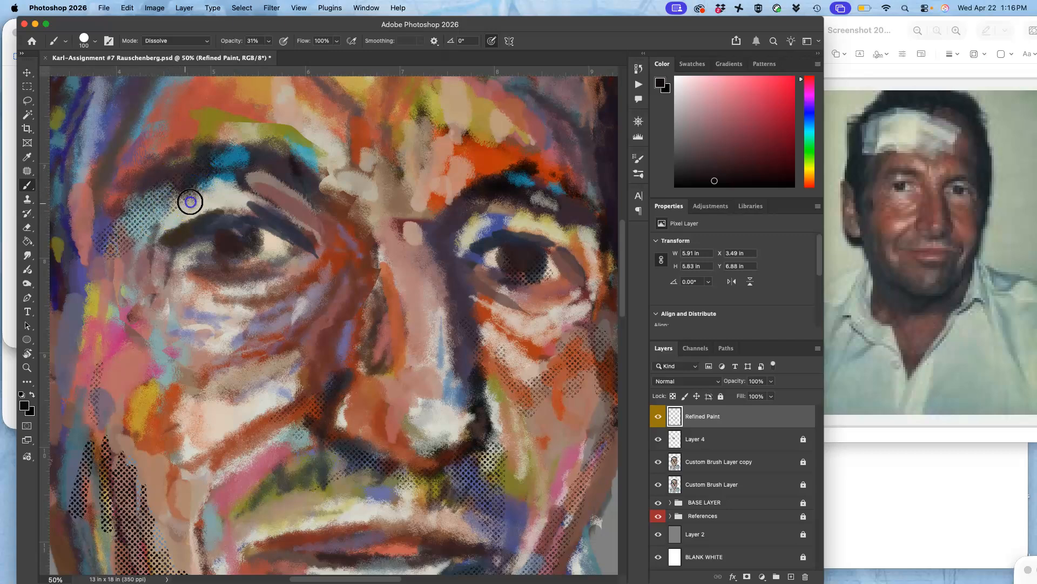
left_click_drag(190, 202, 127, 286)
mouse_move(238, 252)
left_mouse_down()
mouse_move(241, 380)
mouse_move(254, 424)
left_mouse_up()
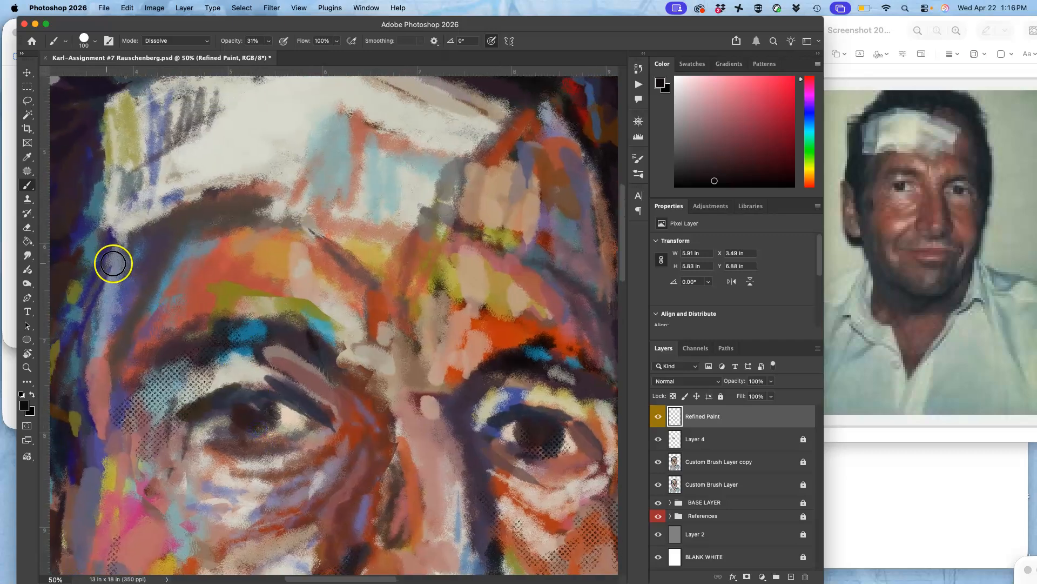
mouse_move(177, 234)
left_mouse_down()
mouse_move(112, 242)
mouse_move(254, 191)
mouse_move(130, 240)
mouse_move(235, 203)
left_mouse_up()
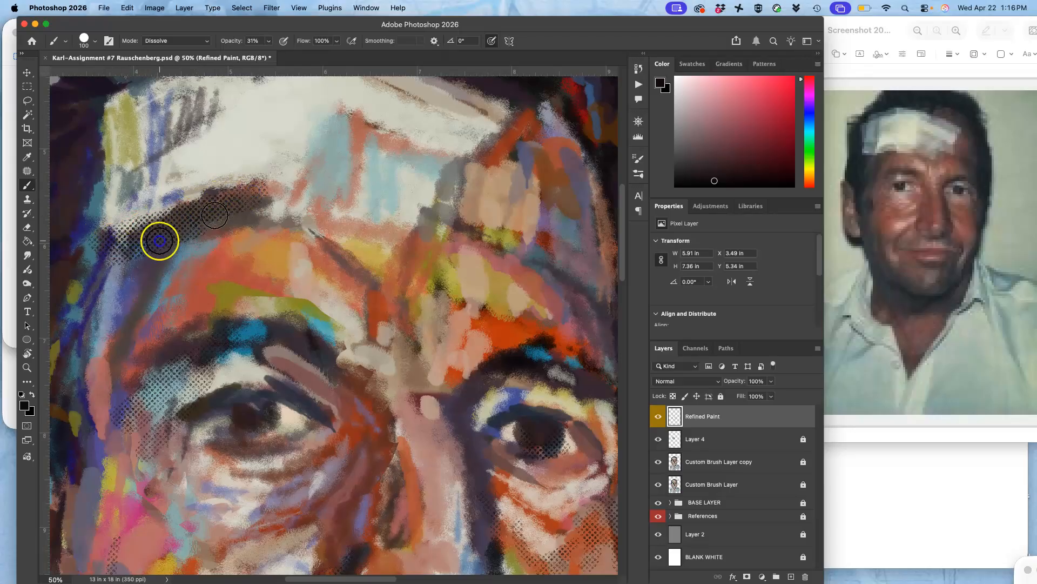
mouse_move(159, 240)
left_mouse_down()
mouse_move(108, 290)
mouse_move(88, 331)
mouse_move(103, 383)
left_mouse_up()
Add black halftone strokes to the hair on the left side of the head, down toward the ear
mouse_move(139, 281)
left_mouse_down()
mouse_move(192, 299)
mouse_move(342, 308)
left_mouse_up()
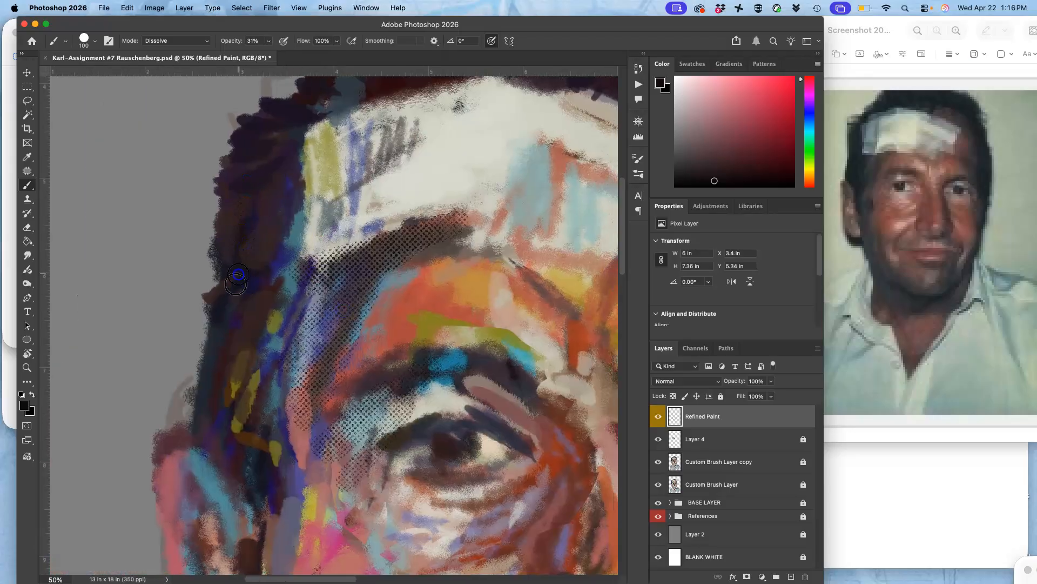
left_click_drag(306, 352, 273, 235)
mouse_move(187, 301)
left_mouse_down()
mouse_move(215, 356)
mouse_move(220, 414)
mouse_move(225, 355)
left_mouse_up()
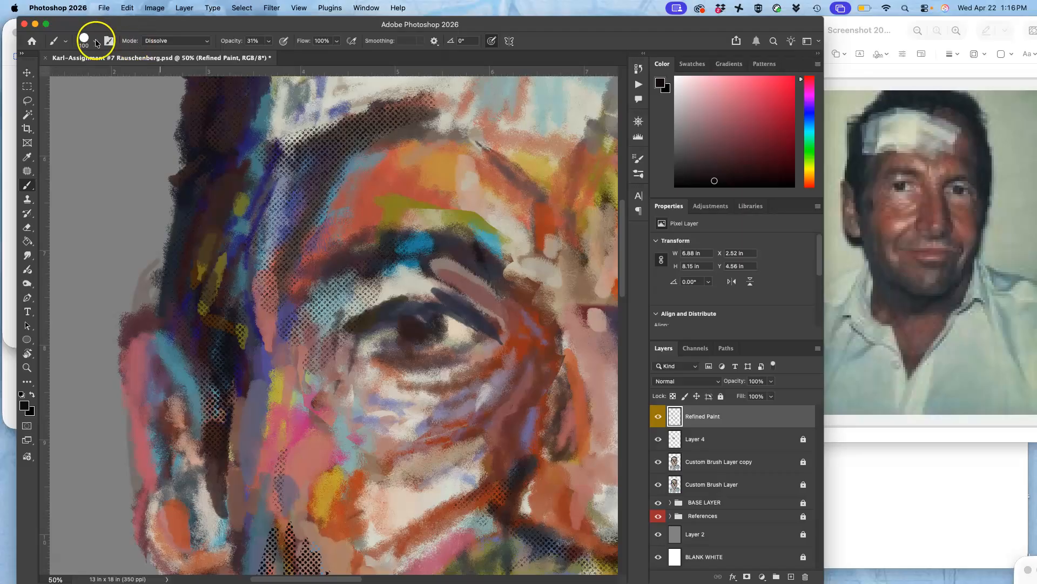
Set the halftone brush size to 185 px and add black shading to the left temple and right side of the forehead
left_click(96, 44)
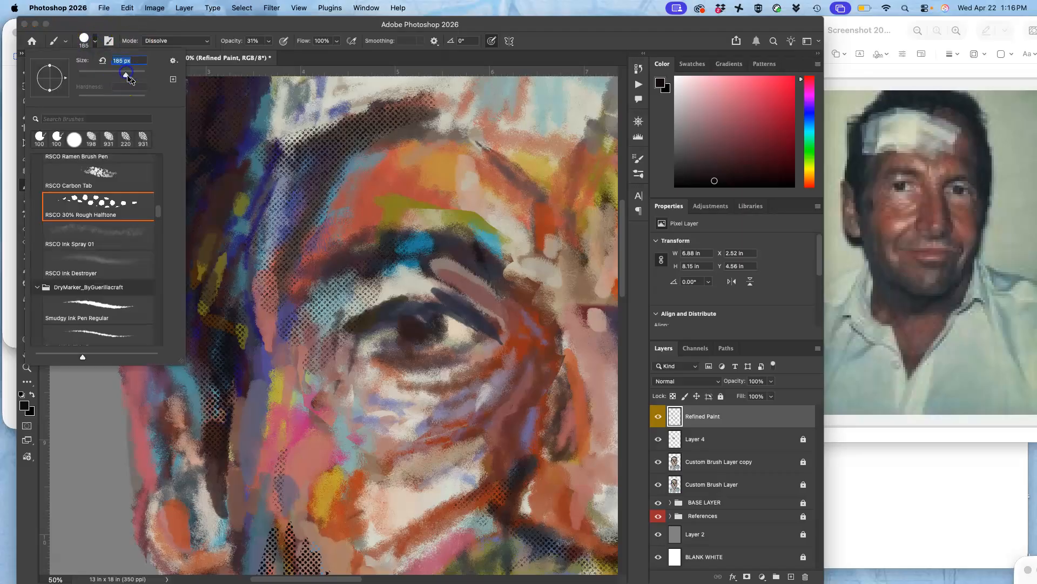
mouse_move(274, 288)
left_mouse_down()
mouse_move(269, 312)
mouse_move(267, 276)
mouse_move(243, 296)
left_mouse_up()
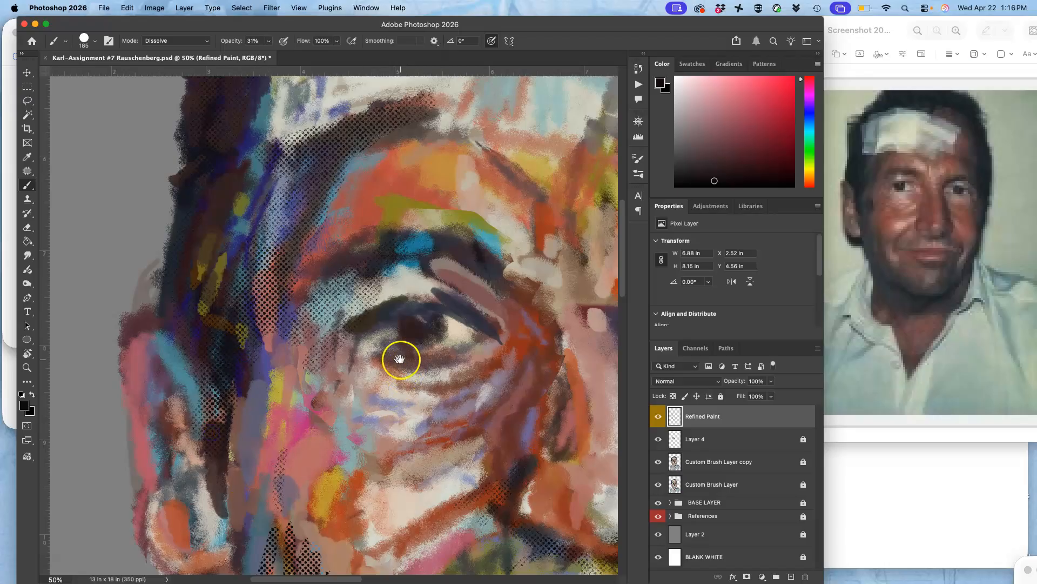
left_click_drag(399, 359, 208, 323)
mouse_move(427, 318)
left_mouse_down()
mouse_move(452, 378)
mouse_move(437, 302)
mouse_move(459, 386)
mouse_move(448, 286)
mouse_move(483, 476)
left_mouse_up()
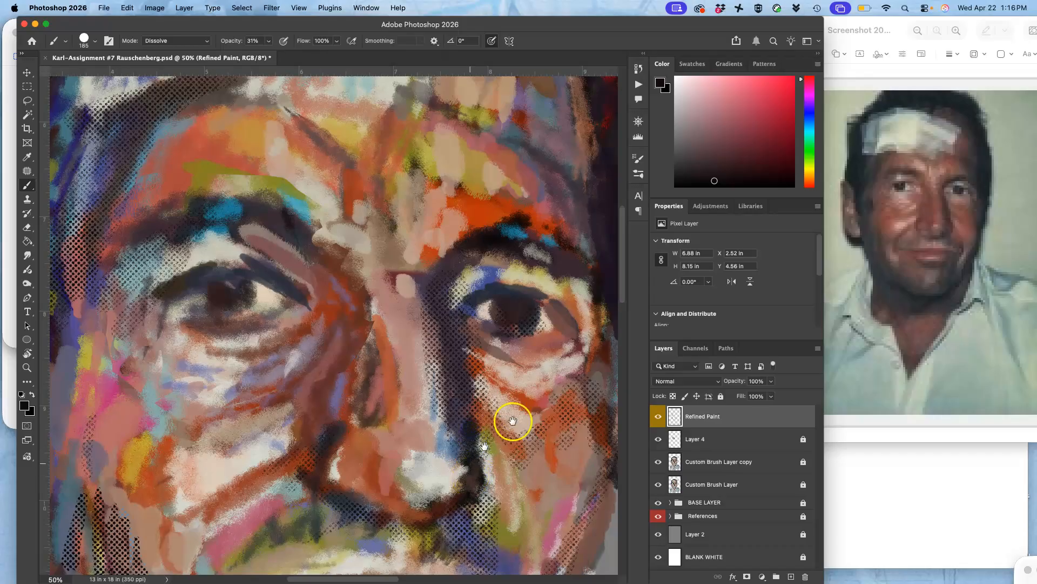
mouse_move(517, 369)
left_mouse_down()
mouse_move(413, 384)
mouse_move(403, 424)
left_mouse_up()
left_click_drag(389, 172, 465, 265)
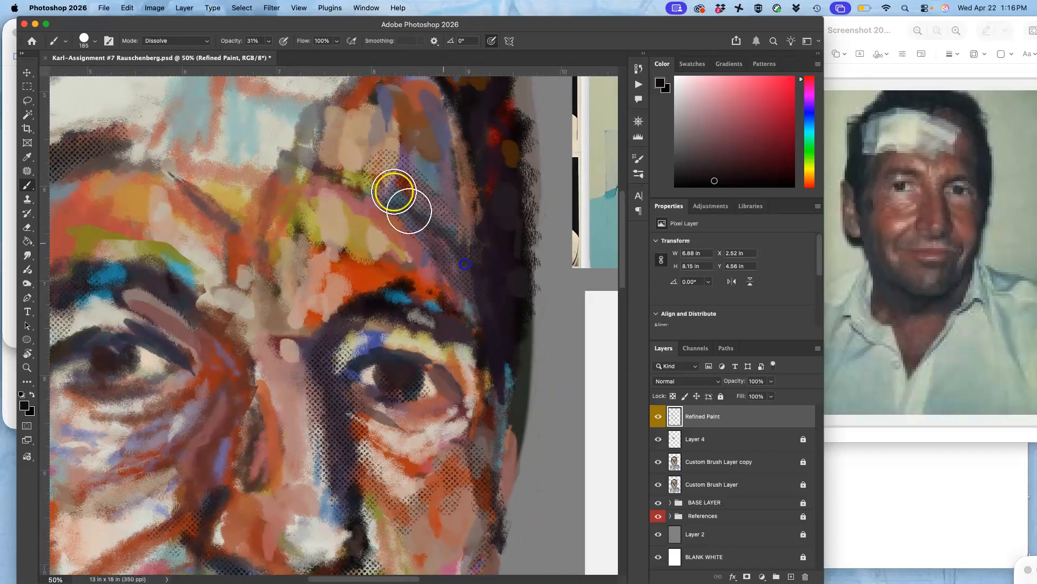
mouse_move(394, 191)
left_mouse_down()
mouse_move(390, 181)
mouse_move(459, 253)
mouse_move(459, 293)
left_mouse_up()
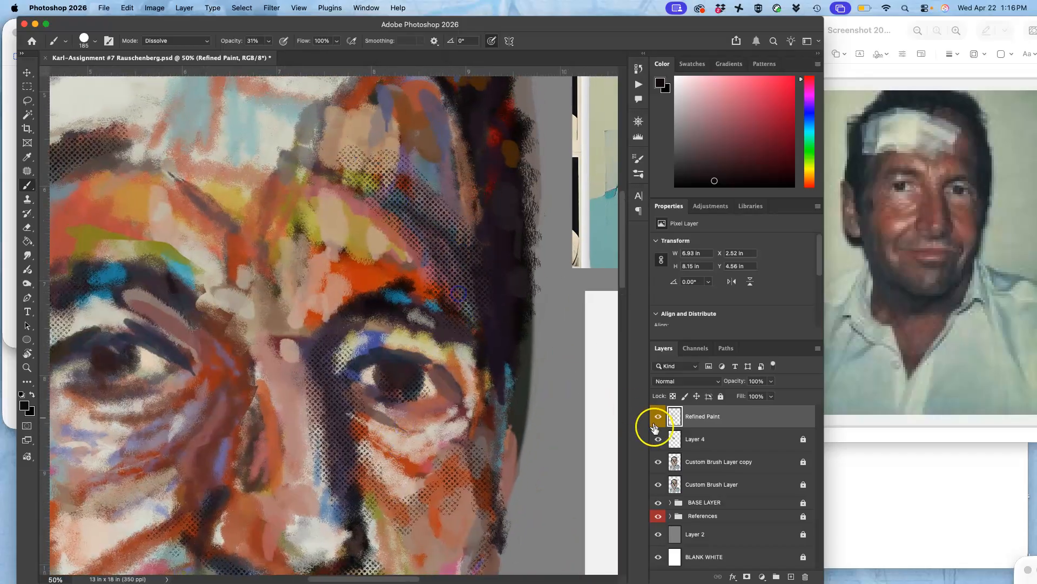
Toggle the Refined Paint layer's visibility off and on to compare the portrait with and without the halftone shading
left_click(657, 417)
left_click(659, 417)
left_click(658, 417)
left_click(658, 417)
Extend the black halftone shading over the upper right forehead toward the hairline
left_click_drag(452, 257, 450, 372)
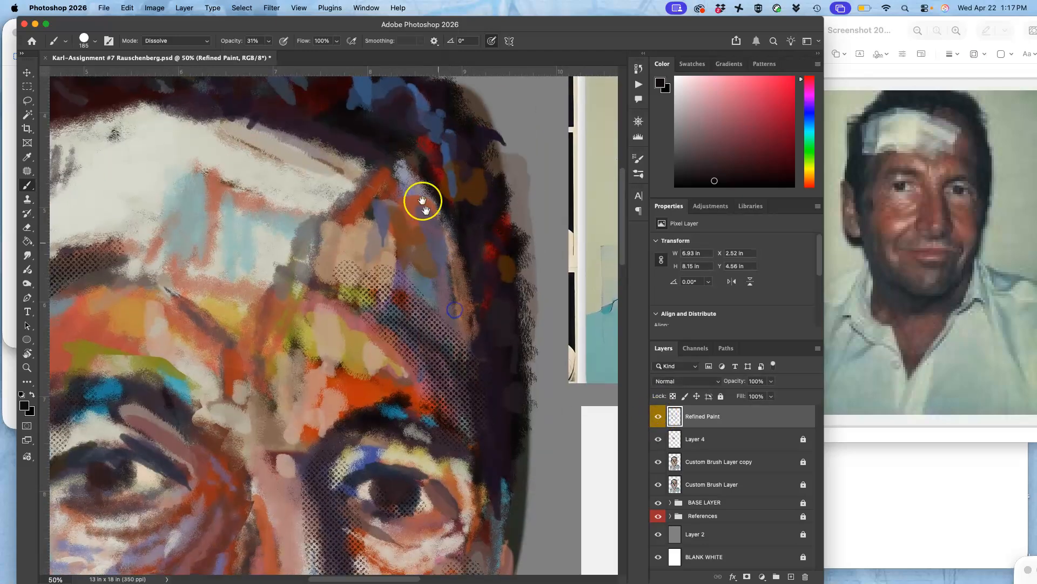
left_click_drag(358, 117, 437, 211)
left_click_drag(365, 135, 435, 208)
left_click_drag(404, 168, 396, 272)
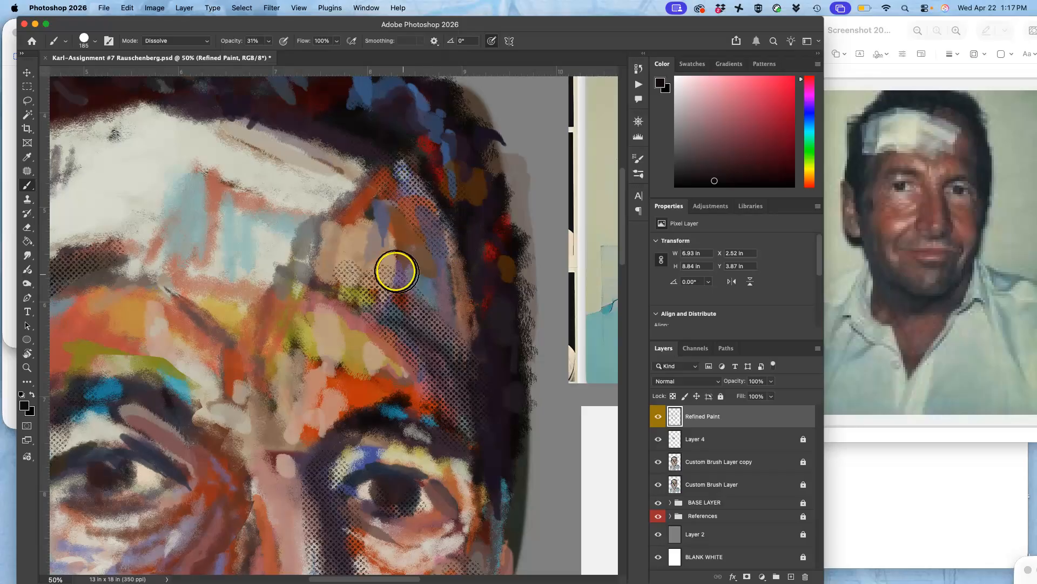
Sample tan and orange tones from the forehead and add colored halftone strokes to the hair above the bandage's right side
left_click(373, 247, "alt")
left_click_drag(389, 174, 406, 255)
mouse_move(297, 196)
left_mouse_down()
mouse_move(509, 347)
mouse_move(452, 400)
left_mouse_up()
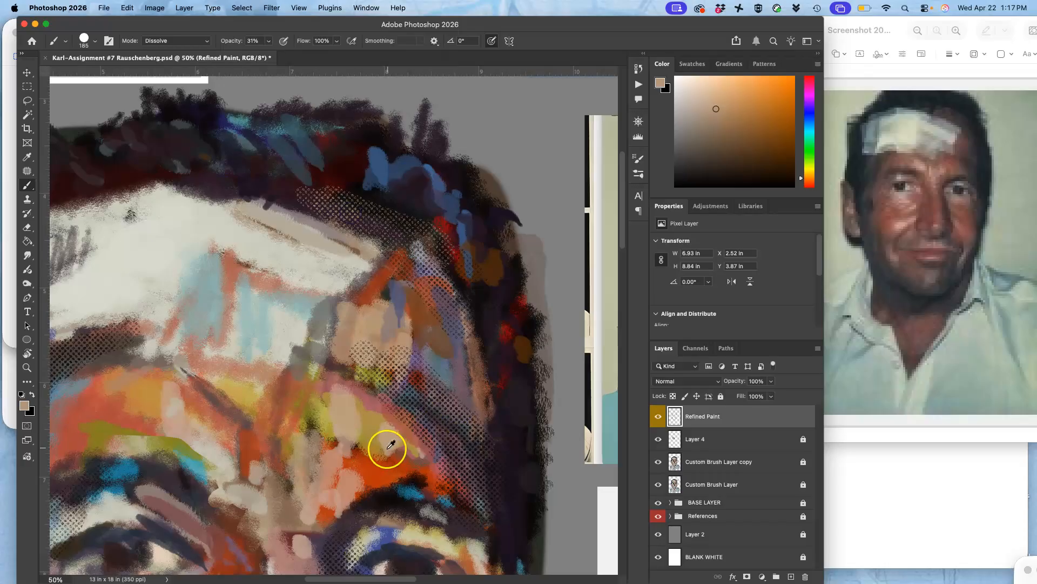
left_click(369, 445, "alt")
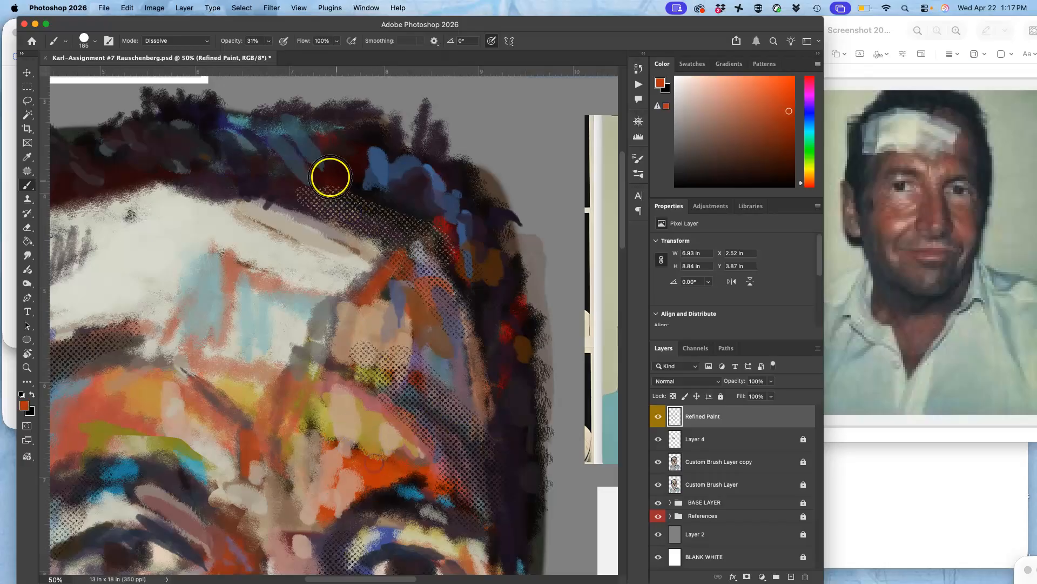
scroll(514, 369, "down", 5)
scroll(513, 369, "left", 3)
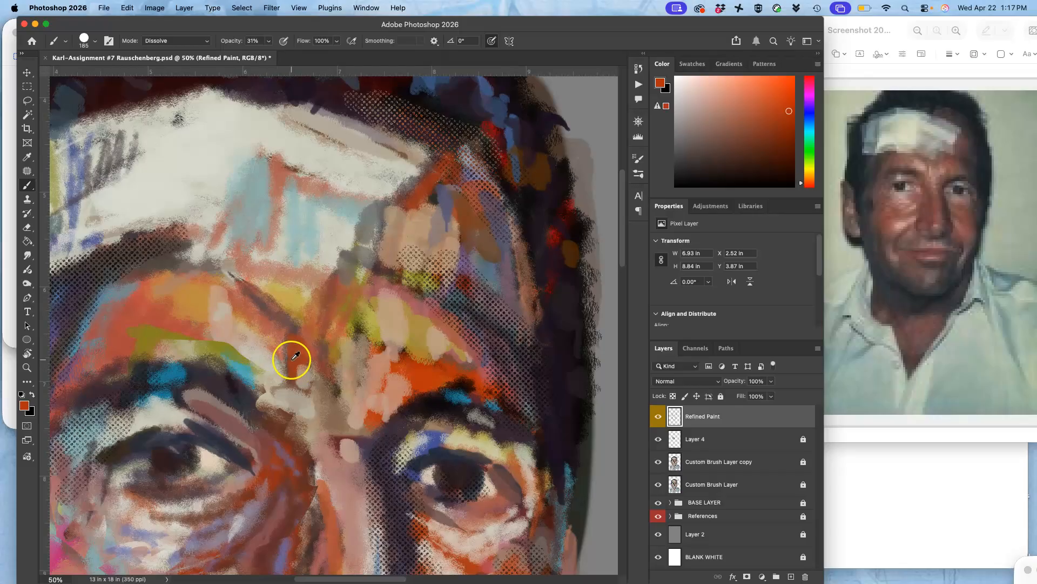
mouse_move(294, 319)
left_mouse_down()
mouse_move(368, 266)
mouse_move(393, 217)
left_mouse_up()
Sample the off-white of the left eyelid and add light halftone strokes over both upper eyelids
left_click(255, 296, "alt")
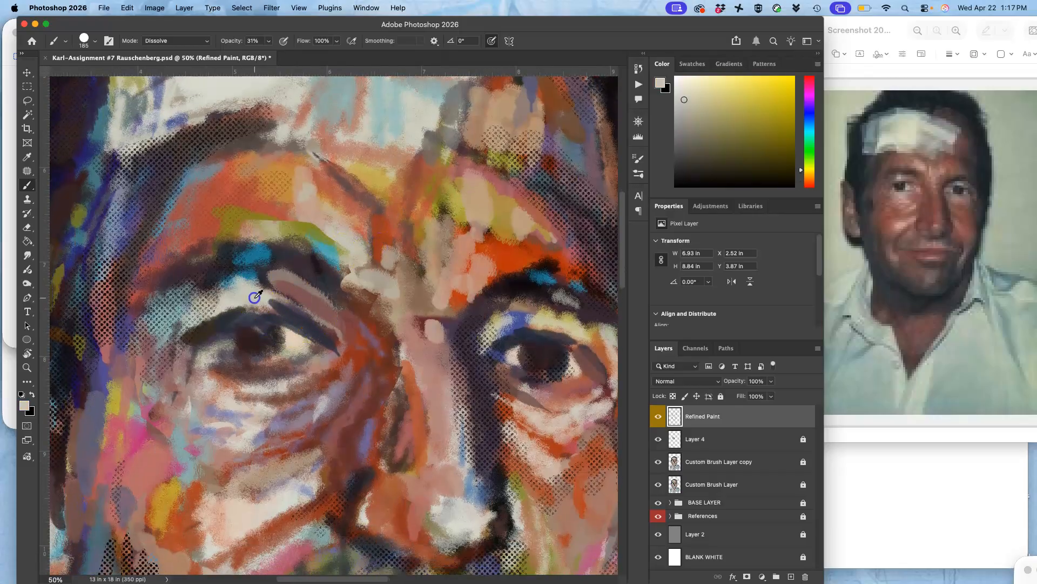
left_click_drag(244, 289, 302, 300)
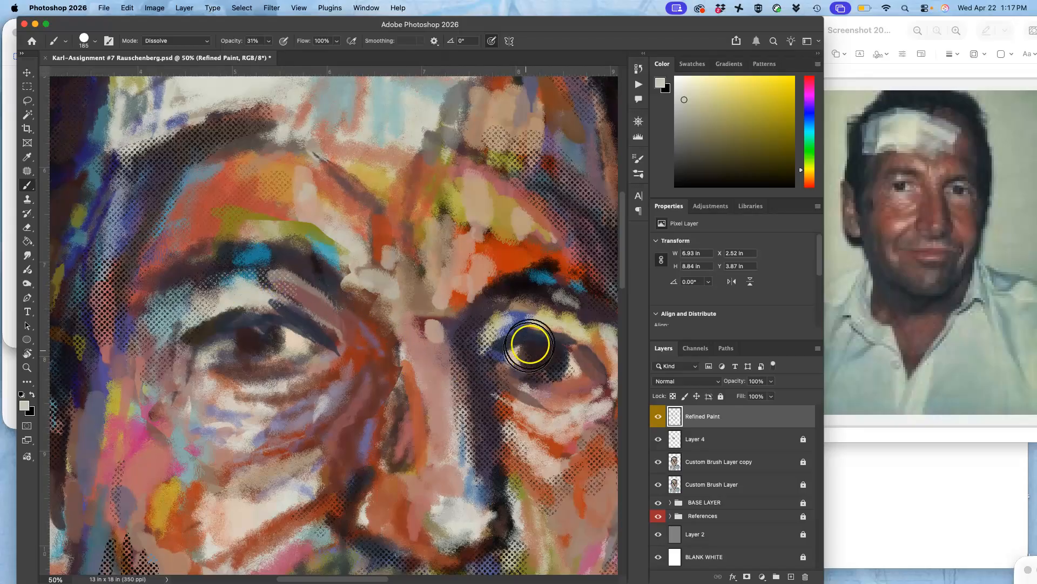
left_click_drag(559, 295, 574, 304)
left_click_drag(496, 391, 452, 268)
left_click_drag(408, 352, 387, 396)
Add halftone strokes in a pink sampled from the right cheek to the nose tip, and in dark blue-gray above the upper lip
left_click(550, 438, "alt")
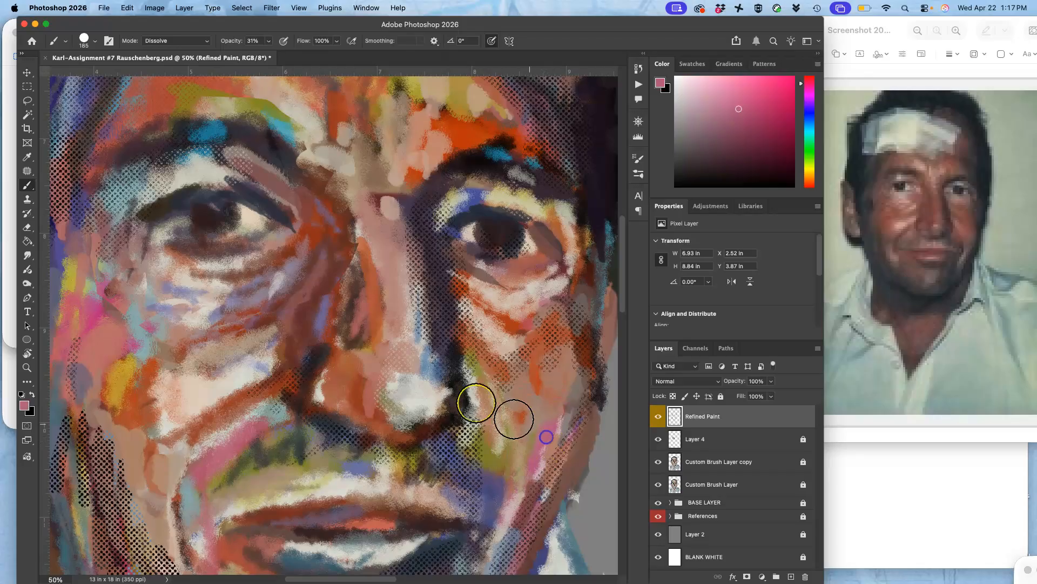
left_click_drag(491, 348, 534, 225)
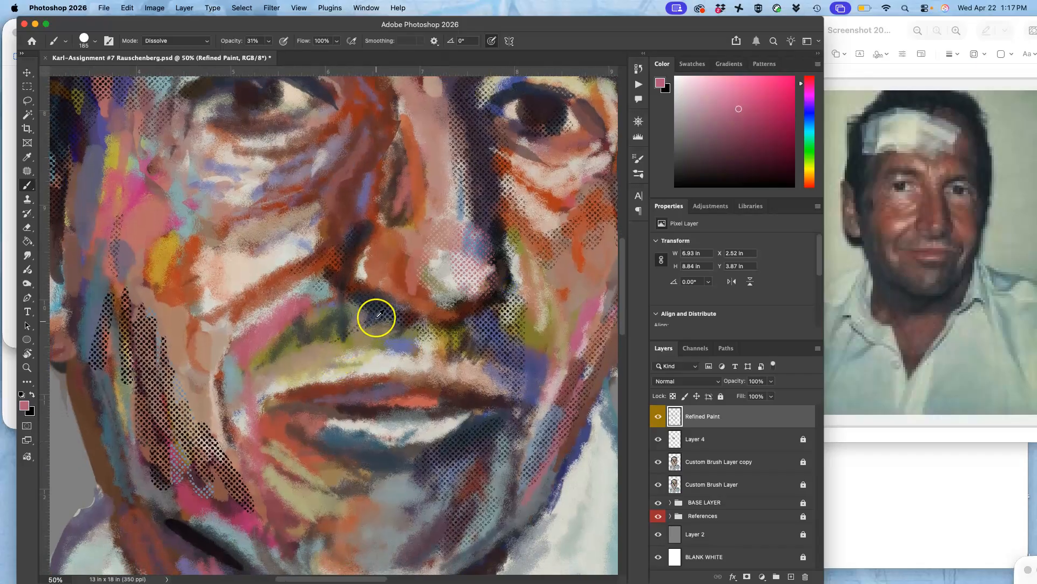
left_click(380, 310, "alt")
mouse_move(317, 340)
left_mouse_down()
mouse_move(281, 370)
mouse_move(322, 351)
mouse_move(294, 378)
mouse_move(330, 352)
left_mouse_up()
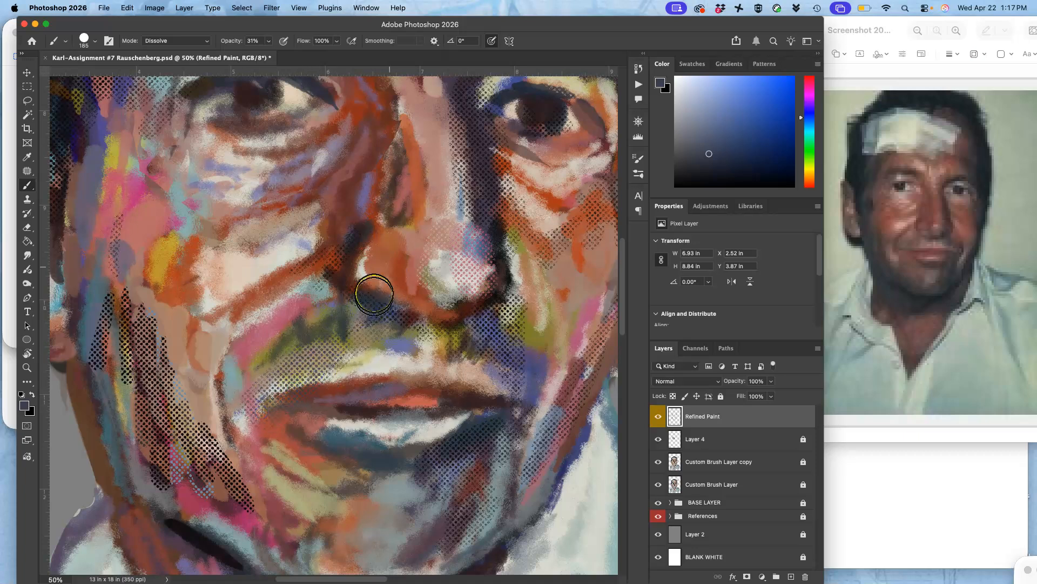
Sample tones around the mouth and chin, and shade the chin's left side below the lips with reddish-brown halftone strokes
left_click(441, 521, "alt")
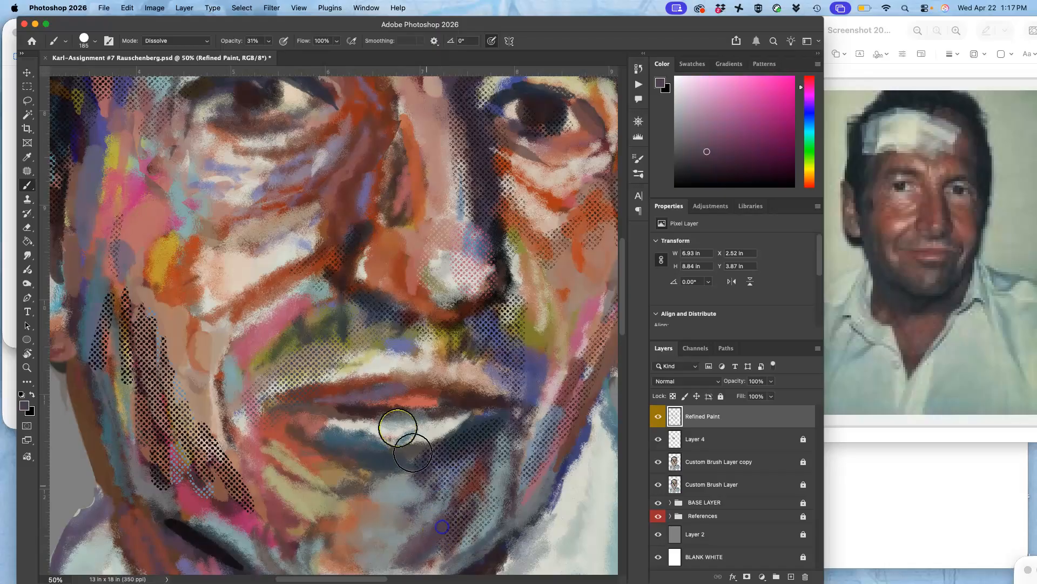
left_click(372, 355, "alt")
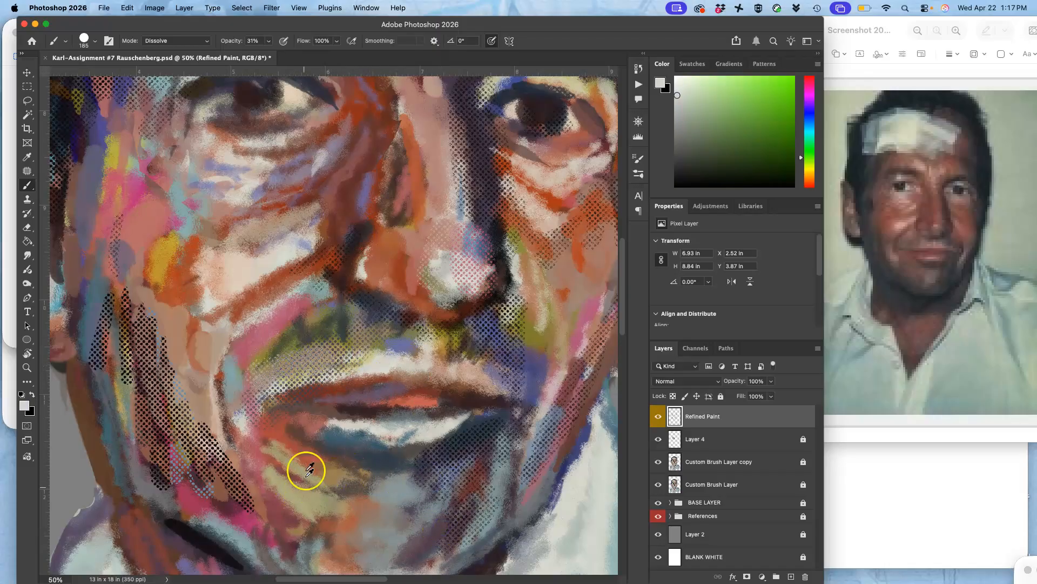
left_click(362, 477, "alt")
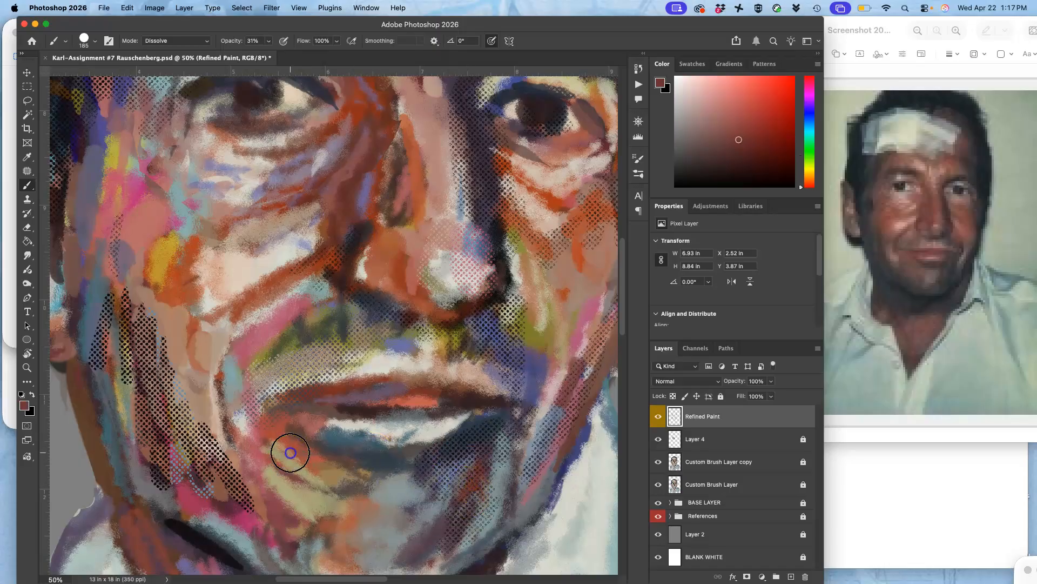
mouse_move(340, 485)
left_mouse_down()
mouse_move(290, 447)
mouse_move(271, 452)
mouse_move(246, 492)
mouse_move(109, 378)
mouse_move(165, 373)
left_mouse_up()
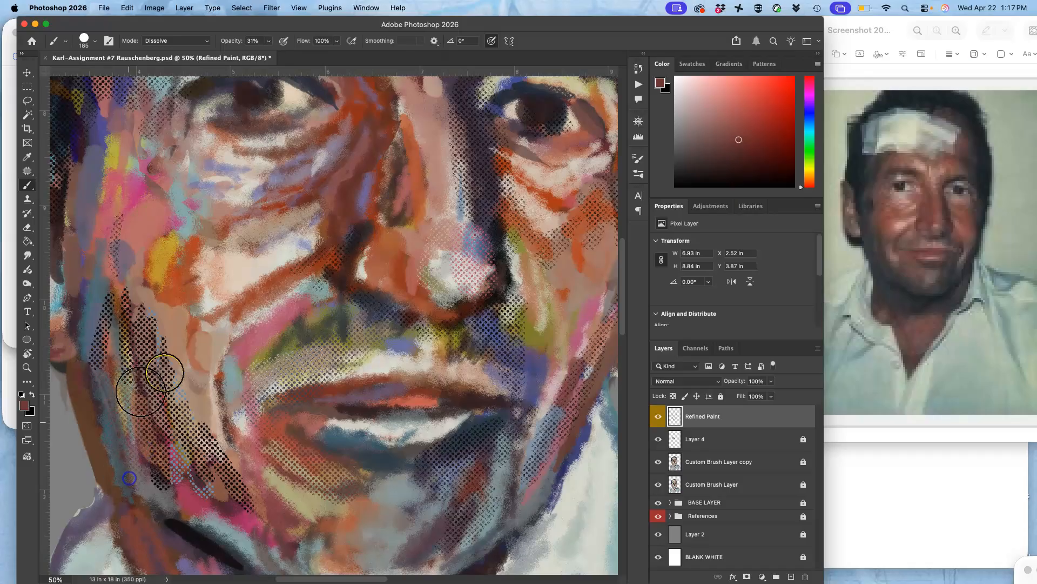
Sample black from the jaw shading and add halftone shadows under the chin, across the neck and down its left edge
left_click(156, 344, "alt")
left_click_drag(238, 359, 241, 193)
mouse_move(229, 348)
left_mouse_down()
mouse_move(300, 445)
mouse_move(201, 326)
mouse_move(279, 446)
mouse_move(241, 376)
mouse_move(301, 435)
mouse_move(298, 491)
mouse_move(370, 401)
mouse_move(439, 395)
mouse_move(382, 513)
left_mouse_up()
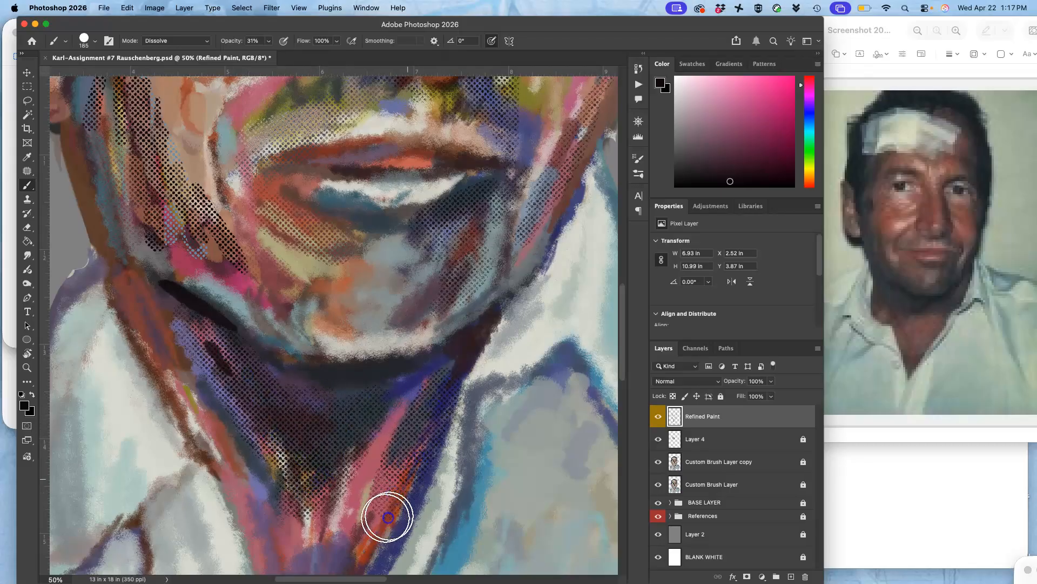
mouse_move(359, 437)
left_mouse_down()
mouse_move(415, 354)
mouse_move(459, 324)
left_mouse_up()
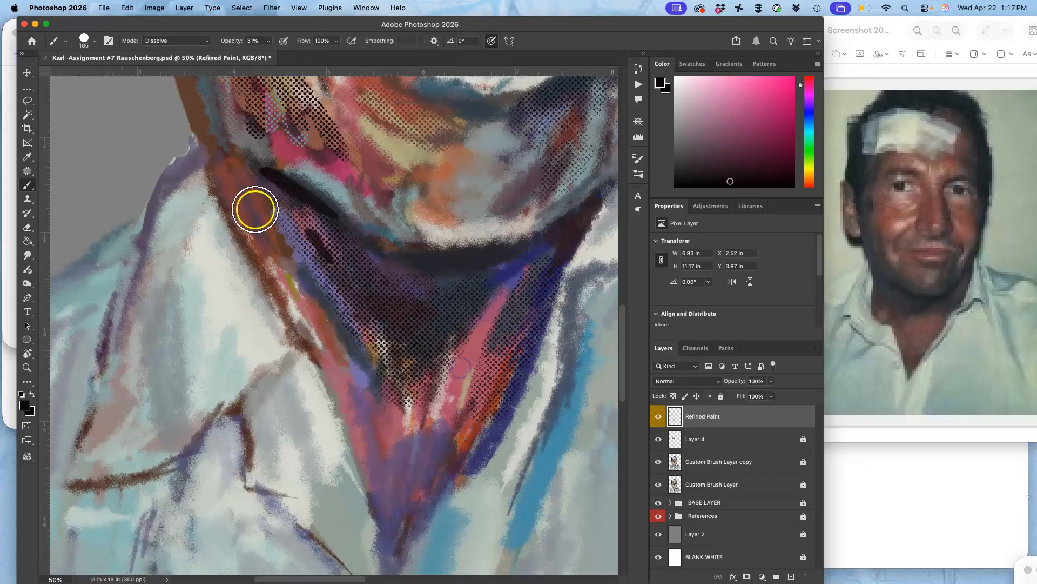
mouse_move(224, 161)
left_mouse_down()
mouse_move(208, 127)
mouse_move(252, 233)
left_mouse_up()
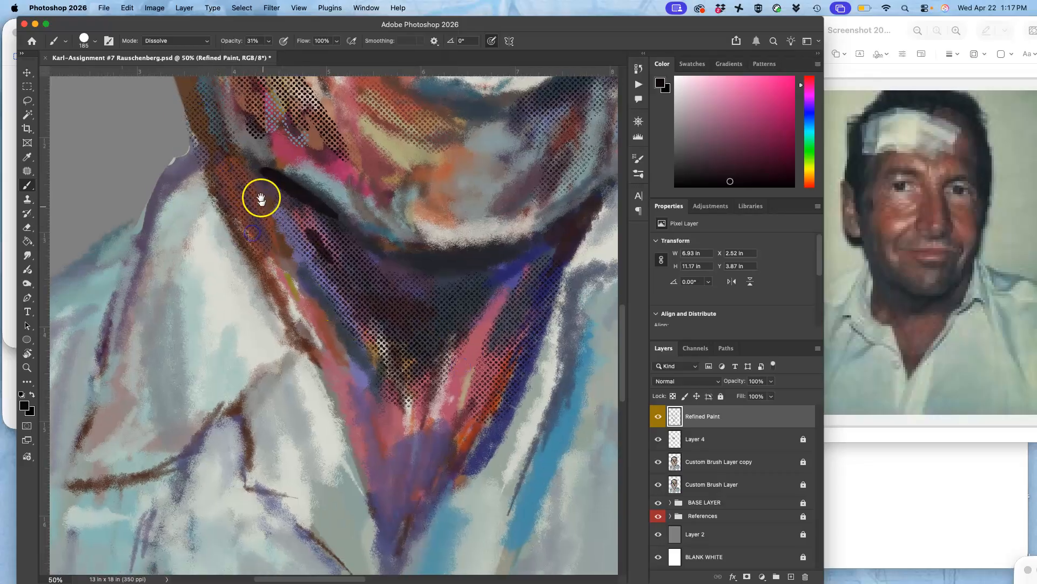
left_click_drag(206, 91, 248, 201)
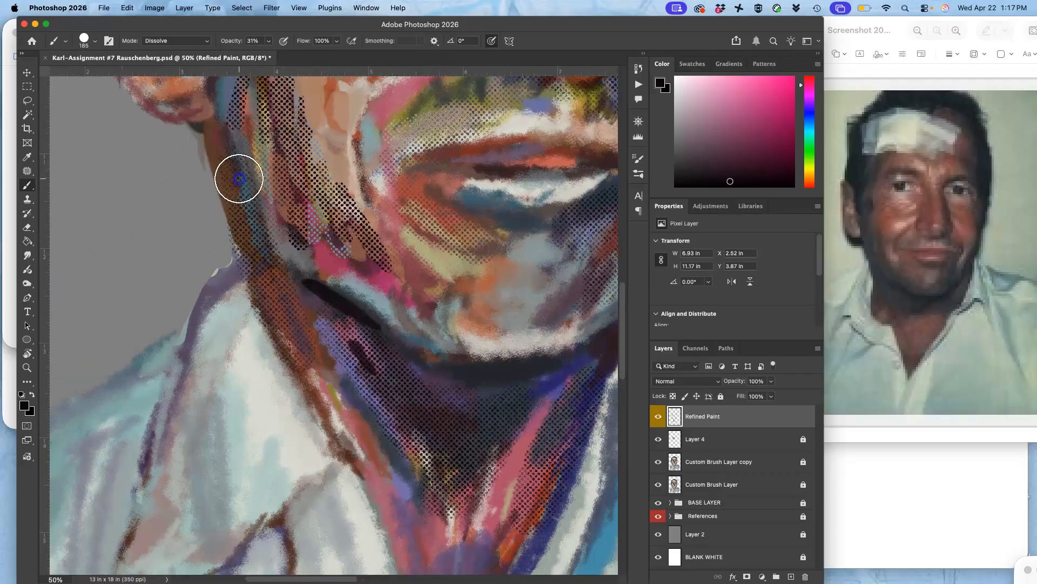
Add black halftone shading inside the left ear, from the lobe up to the outer rim
scroll(393, 248, "up", 5)
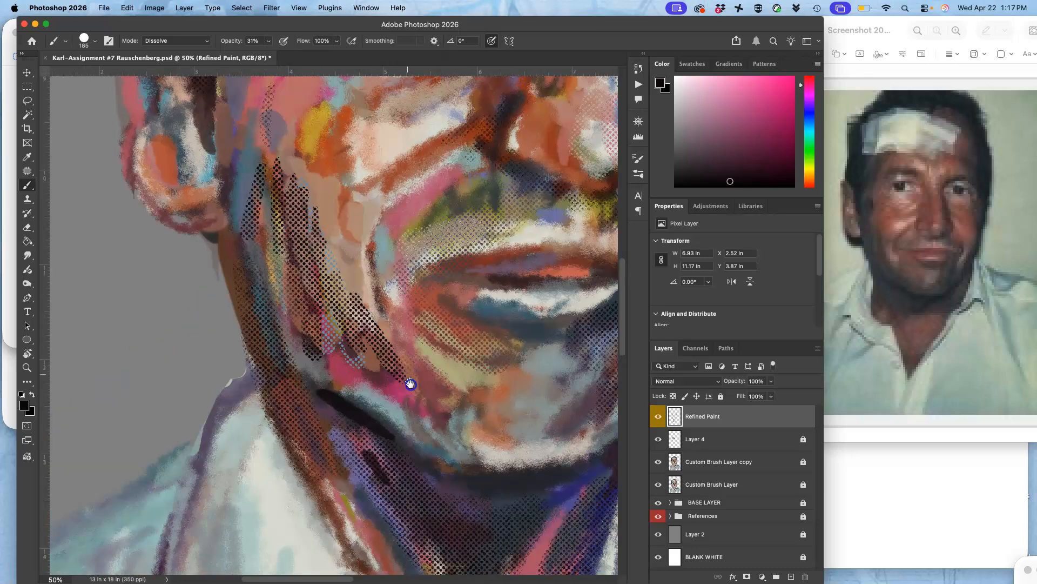
mouse_move(256, 174)
left_mouse_down()
mouse_move(216, 190)
mouse_move(193, 232)
mouse_move(193, 266)
mouse_move(193, 221)
left_mouse_up()
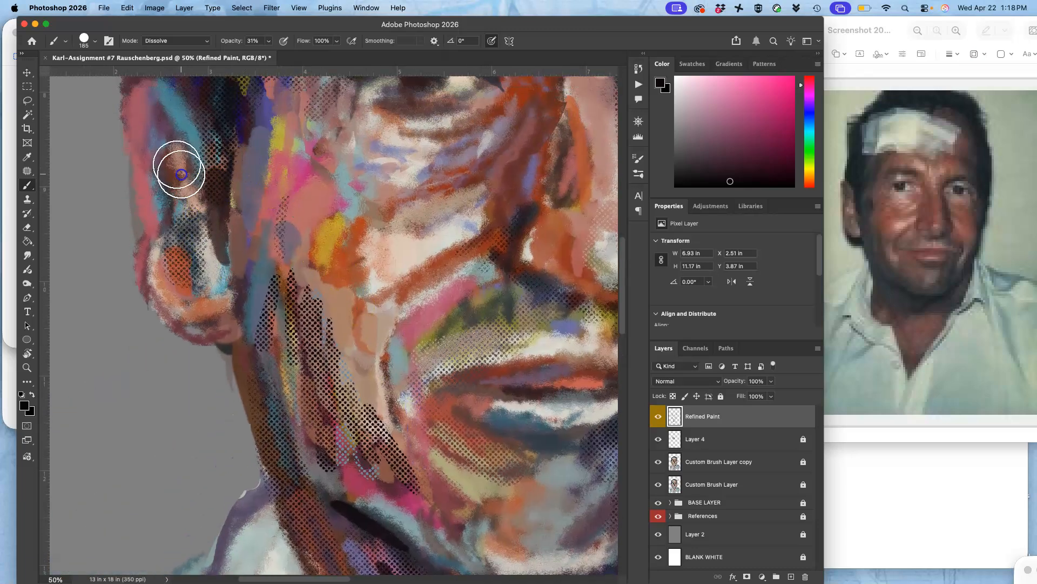
left_click_drag(181, 174, 155, 120)
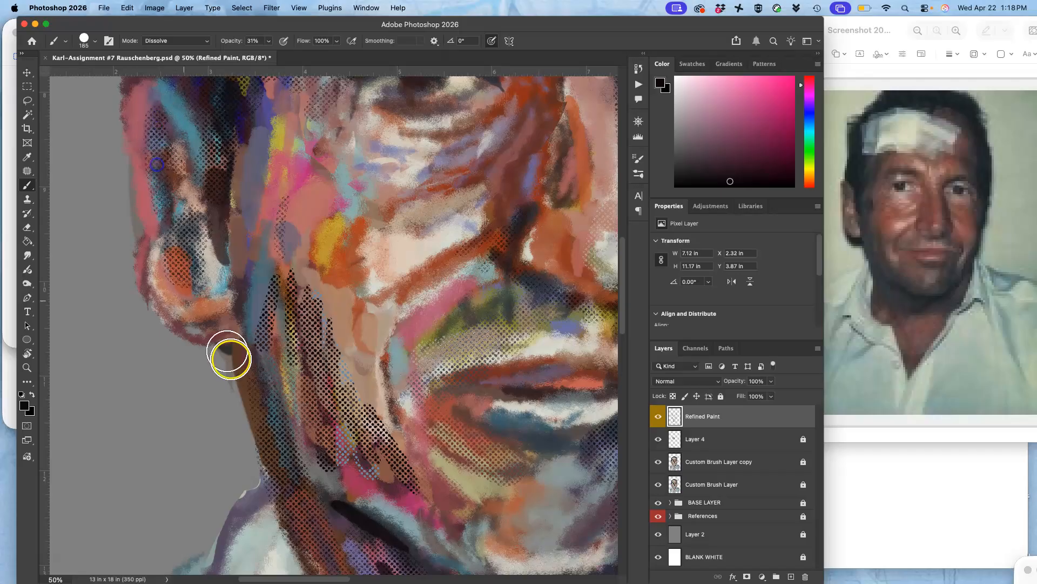
left_click_drag(364, 338, 356, 390)
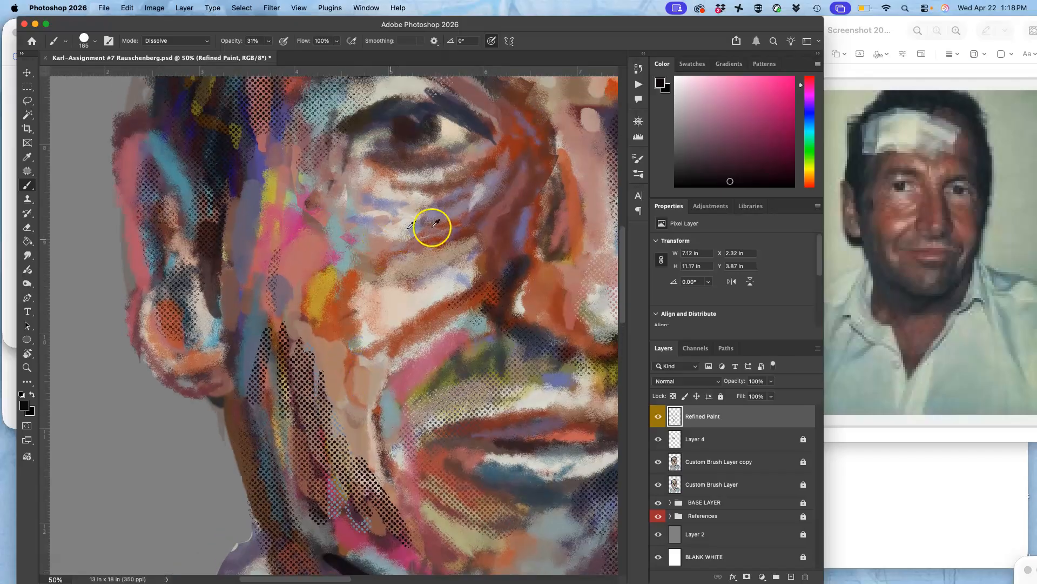
Sample magenta from the left side of the face and add halftone strokes across the left cheek
left_click(302, 223, "alt")
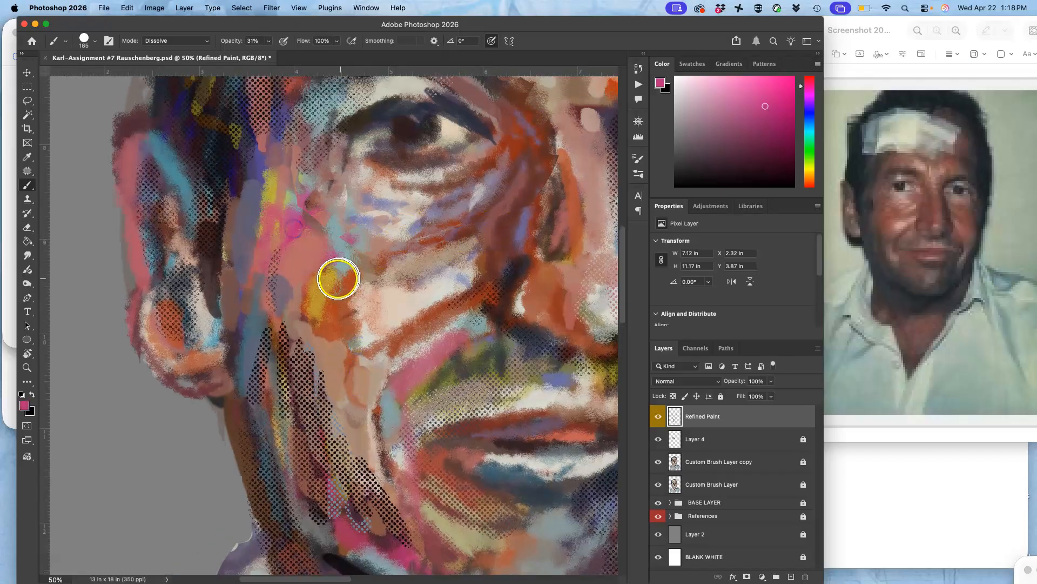
mouse_move(313, 272)
left_mouse_down()
mouse_move(324, 301)
mouse_move(384, 269)
mouse_move(416, 303)
left_mouse_up()
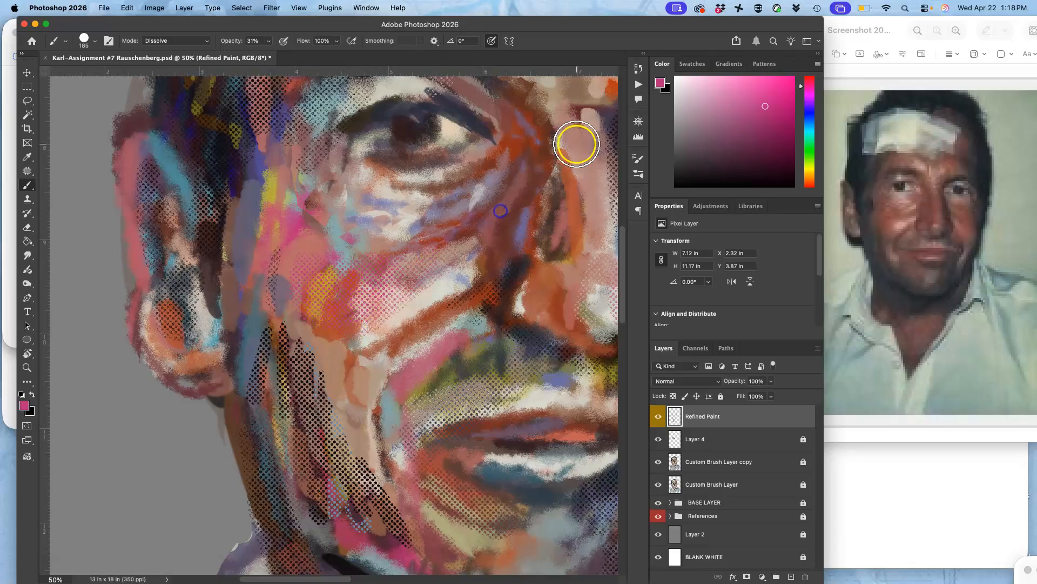
mouse_move(535, 241)
left_mouse_down()
mouse_move(492, 321)
mouse_move(416, 343)
mouse_move(407, 399)
left_mouse_up()
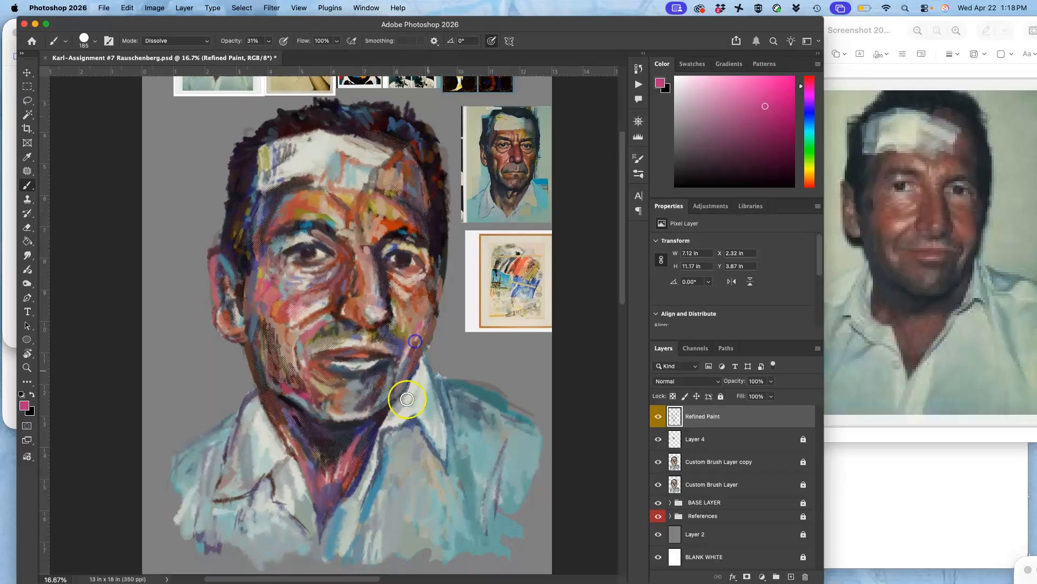
Add halftone strokes in sampled teal on the right cheek and in dark brown along the bandage's lower edge
left_click(453, 394, "alt")
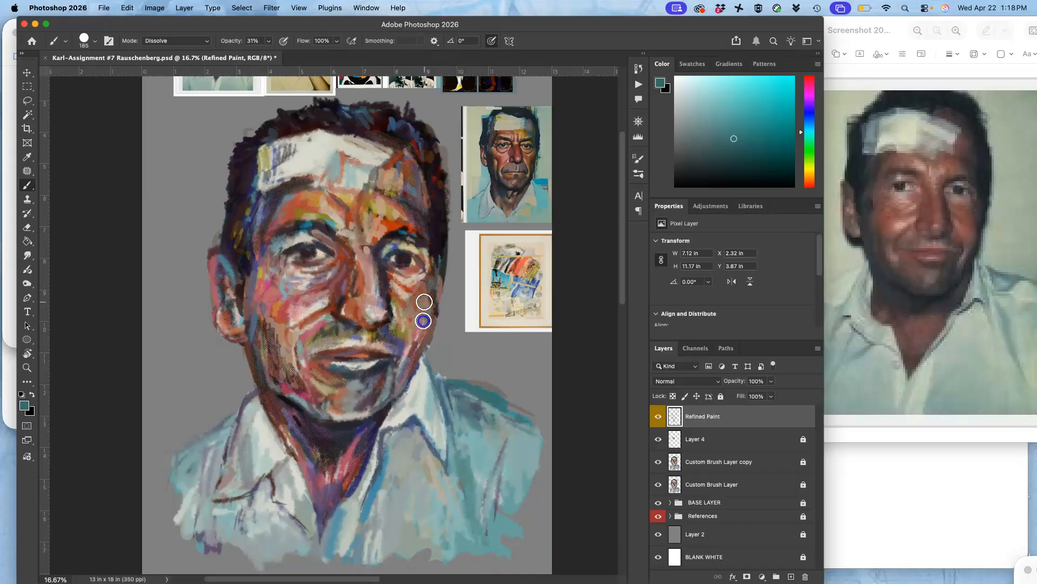
mouse_move(343, 166)
left_mouse_down()
mouse_move(375, 176)
mouse_move(364, 211)
mouse_move(362, 197)
mouse_move(370, 204)
left_mouse_up()
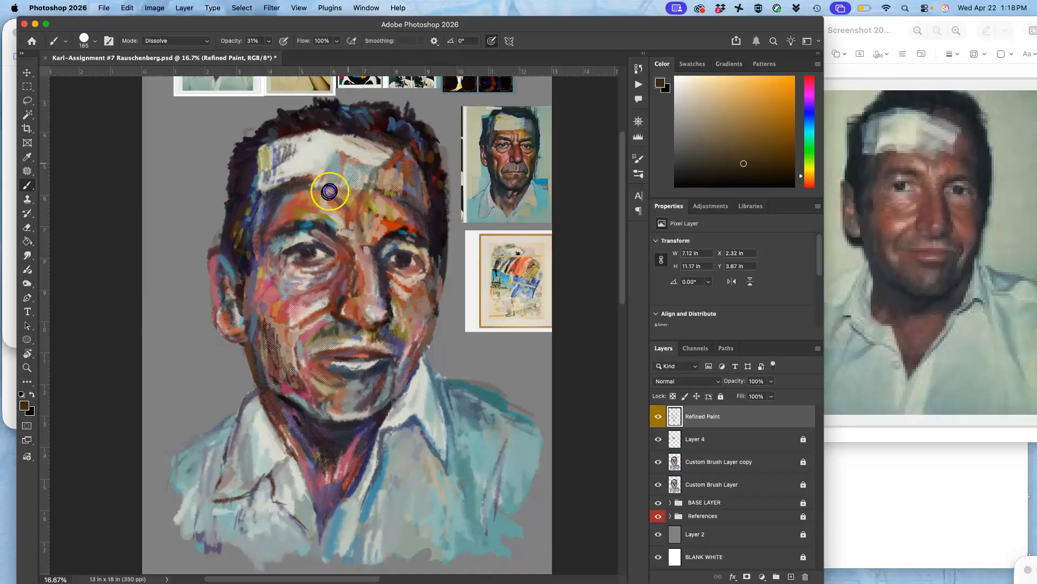
mouse_move(337, 159)
left_mouse_down()
mouse_move(308, 224)
mouse_move(432, 247)
left_mouse_up()
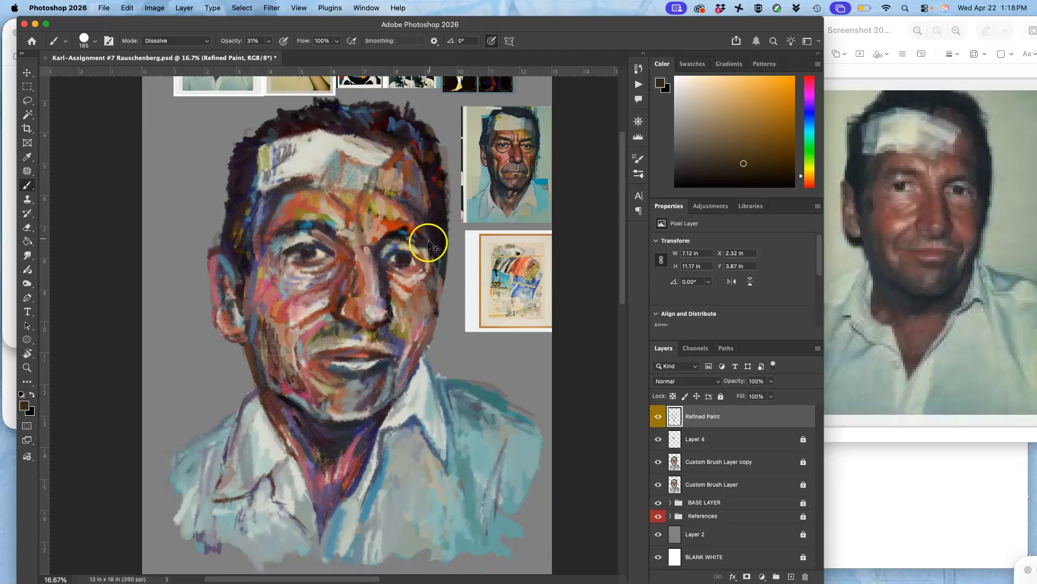
Shade the inner corner of the left eye and the bridge of the nose with dark brown halftone strokes
scroll(429, 243, "up", 5)
mouse_move(427, 196)
left_mouse_down()
mouse_move(407, 238)
mouse_move(348, 216)
mouse_move(354, 181)
left_mouse_up()
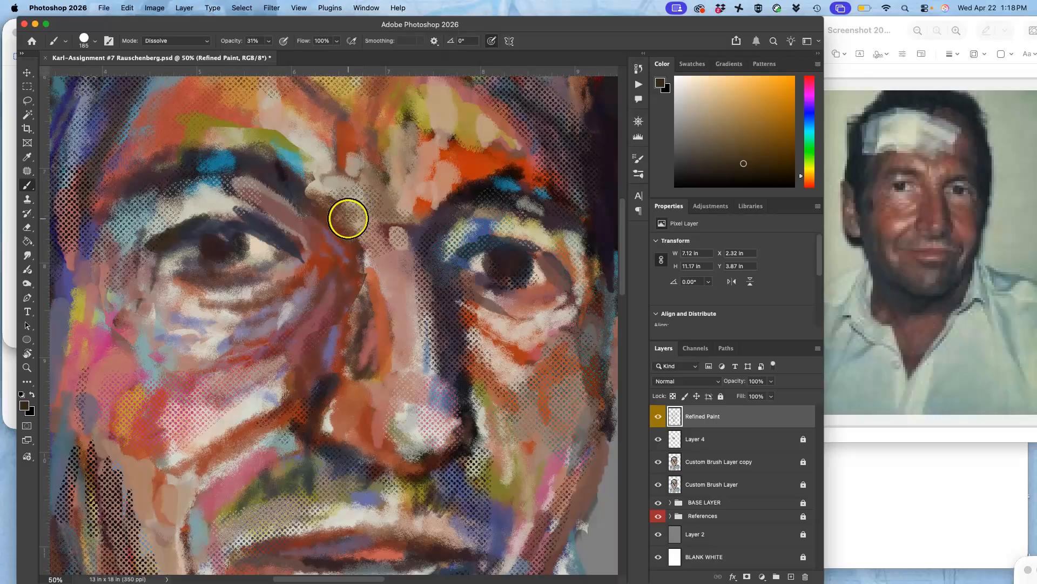
left_click_drag(348, 219, 341, 301)
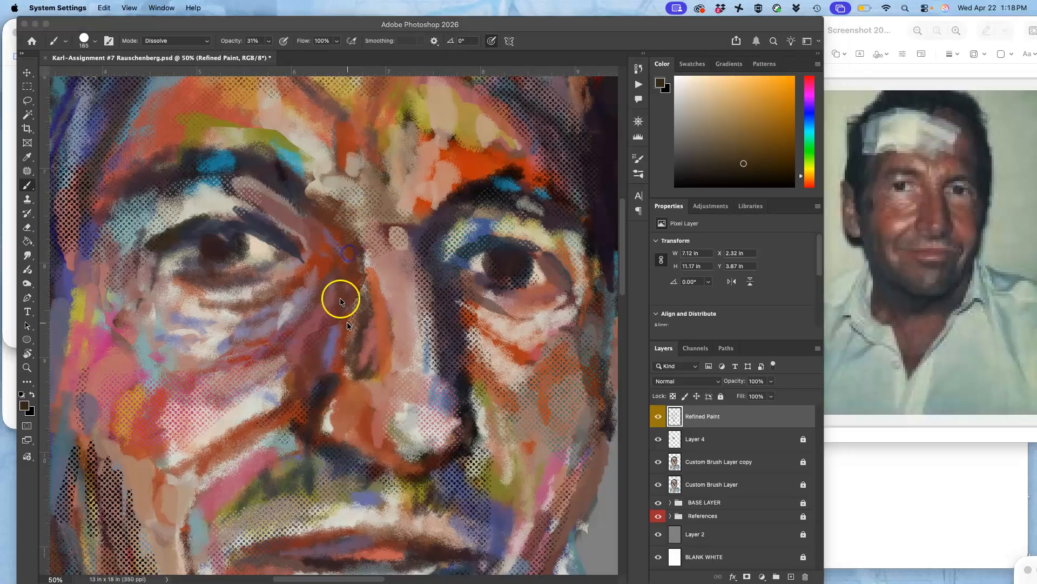
Add halftone strokes in sampled red-brown beside the nose bridge and in sampled slate blue over the bandage's left end
left_click(320, 263)
left_click(325, 265, "alt")
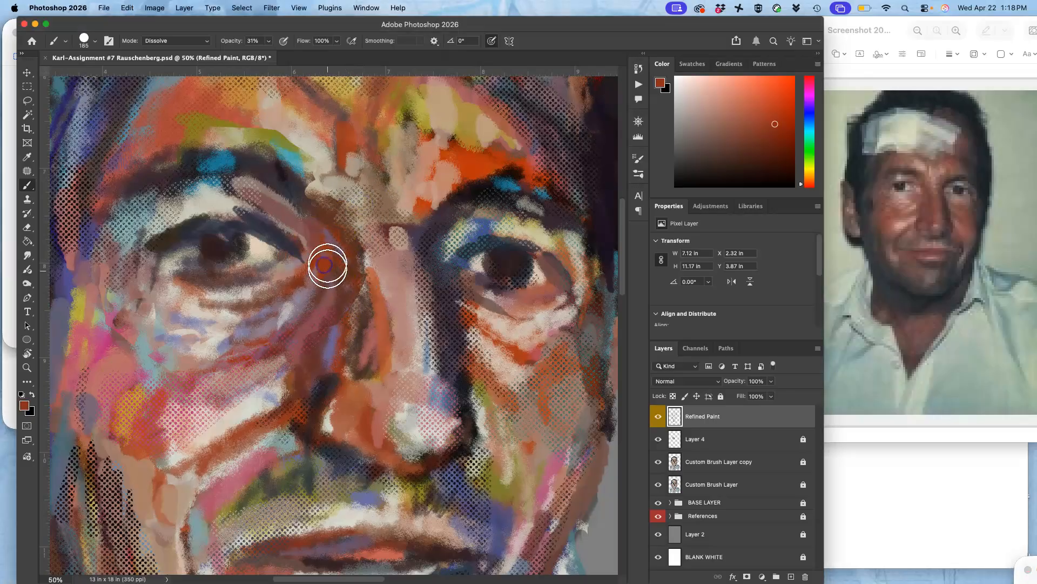
mouse_move(357, 218)
left_mouse_down()
mouse_move(394, 202)
mouse_move(375, 202)
mouse_move(435, 281)
left_mouse_up()
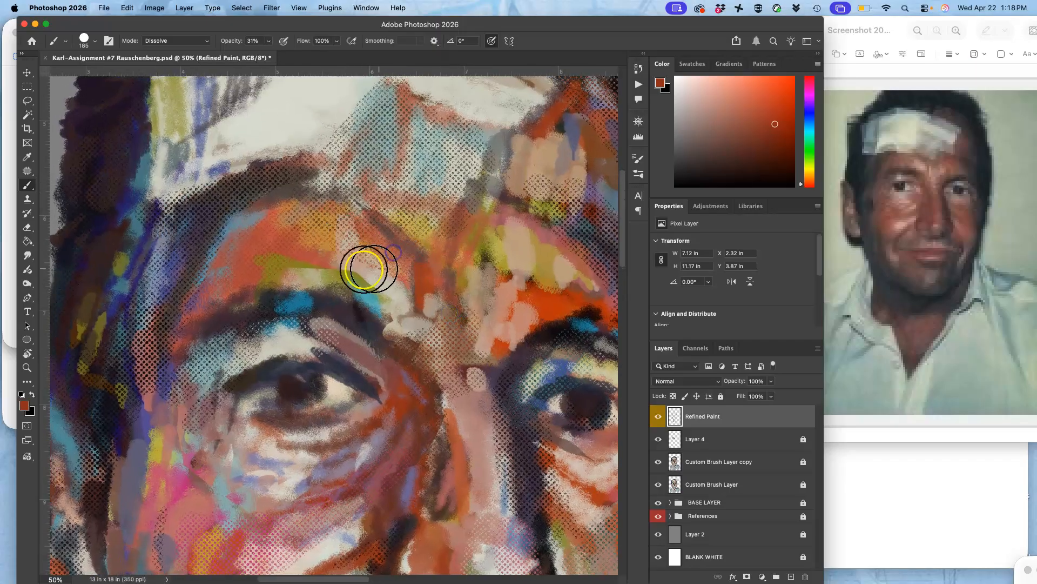
left_click(278, 130)
mouse_move(278, 130)
left_mouse_down()
mouse_move(201, 178)
mouse_move(242, 275)
left_mouse_up()
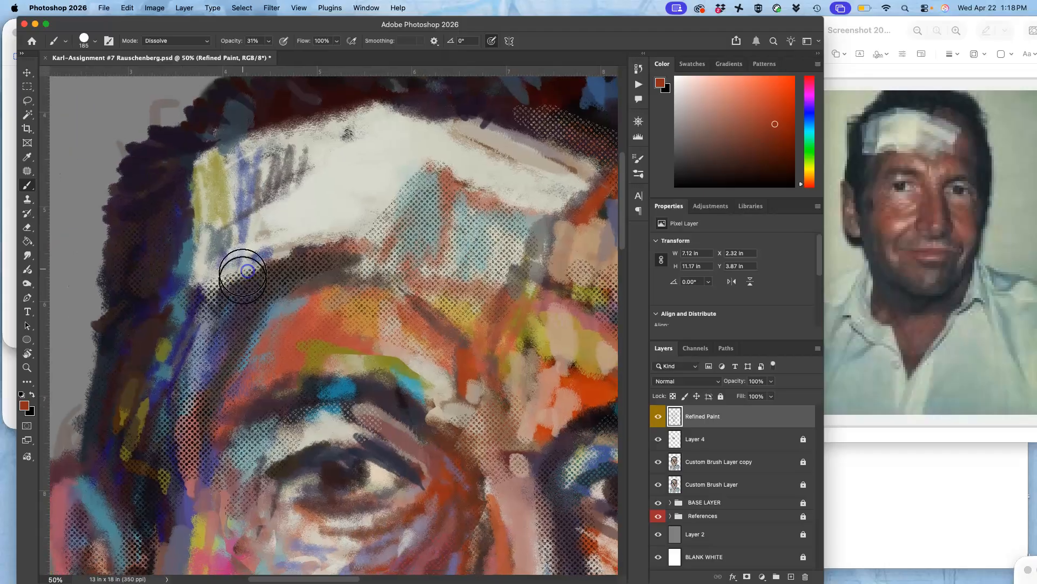
left_click(217, 331, "alt")
mouse_move(225, 174)
left_mouse_down()
mouse_move(220, 254)
mouse_move(248, 162)
mouse_move(199, 347)
mouse_move(190, 238)
mouse_move(193, 331)
left_mouse_up()
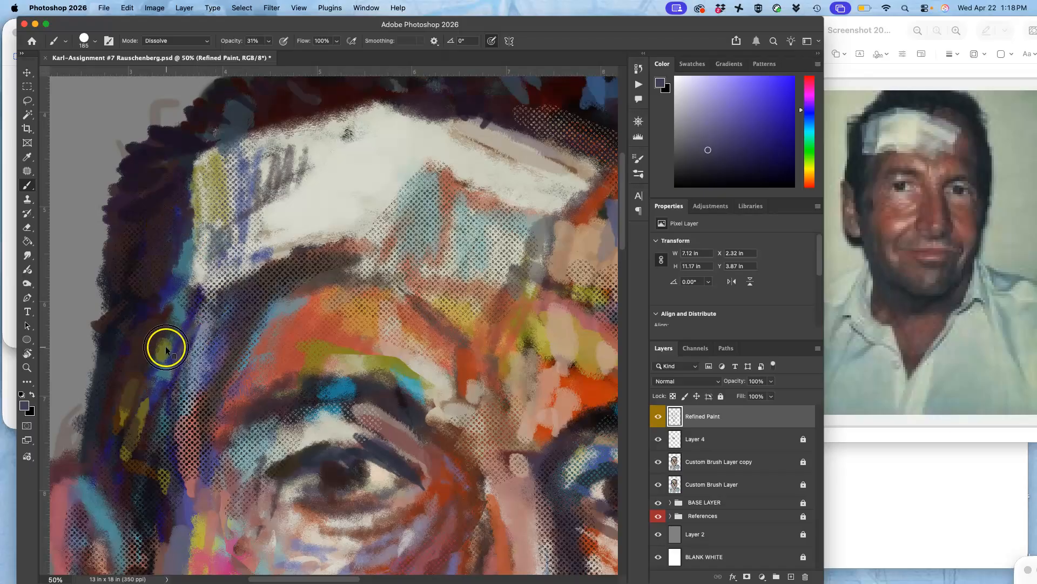
Sample olive and orange from the portrait and add halftone strokes to the left-side hair and above the left eyebrow
left_click(166, 348, "alt")
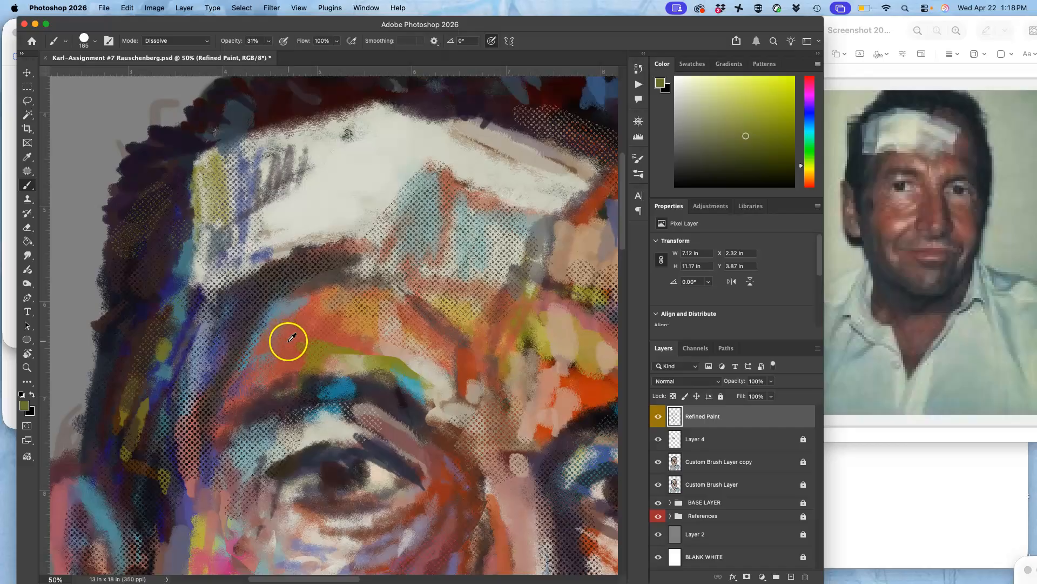
left_click(285, 337, "alt")
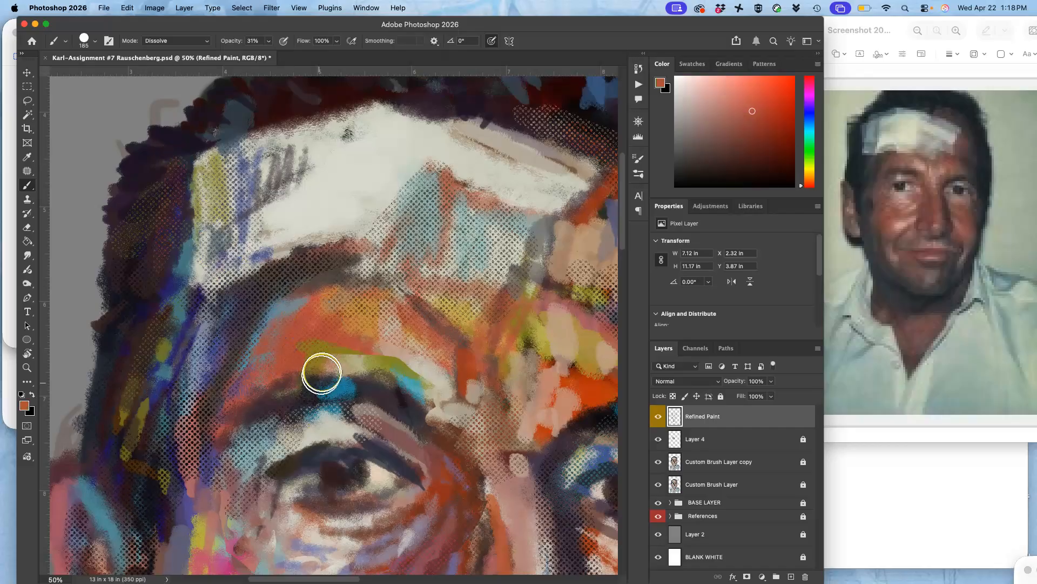
key("super+minus")
mouse_move(322, 361)
left_mouse_down()
mouse_move(293, 349)
mouse_move(292, 360)
left_mouse_up()
Add halftone strokes across the hair above the bandage in sampled dark blue, muted purple and dark maroon
left_click_drag(280, 165, 336, 132)
left_click_drag(380, 188, 491, 211)
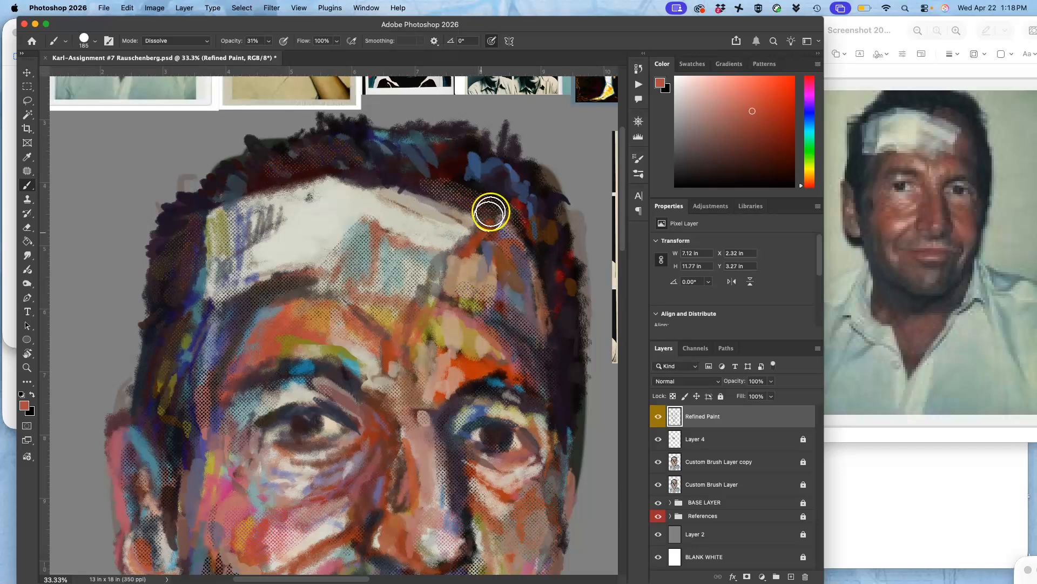
left_click(514, 186, "alt")
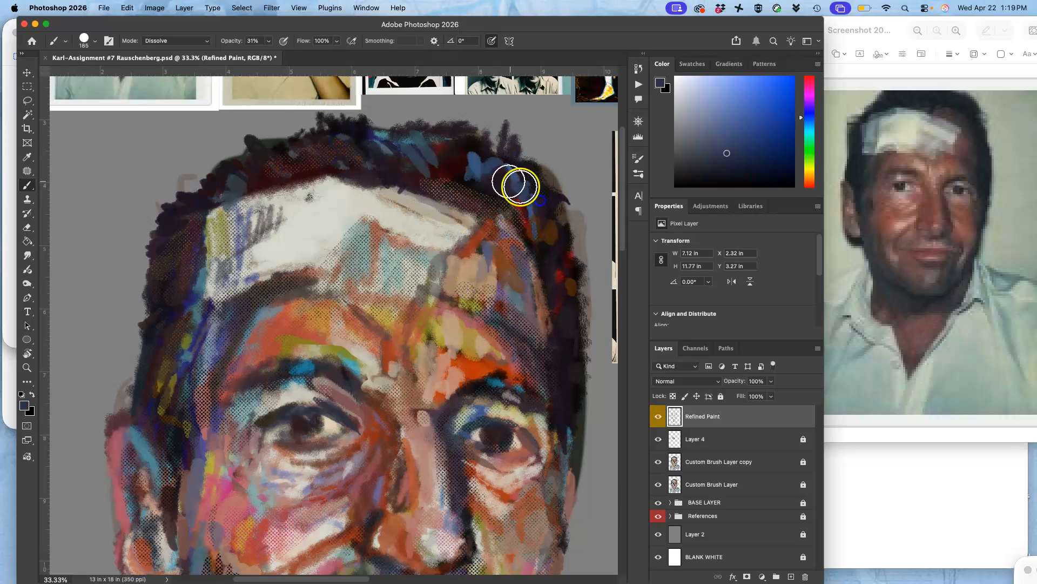
left_click(438, 147, "alt")
left_click(406, 192)
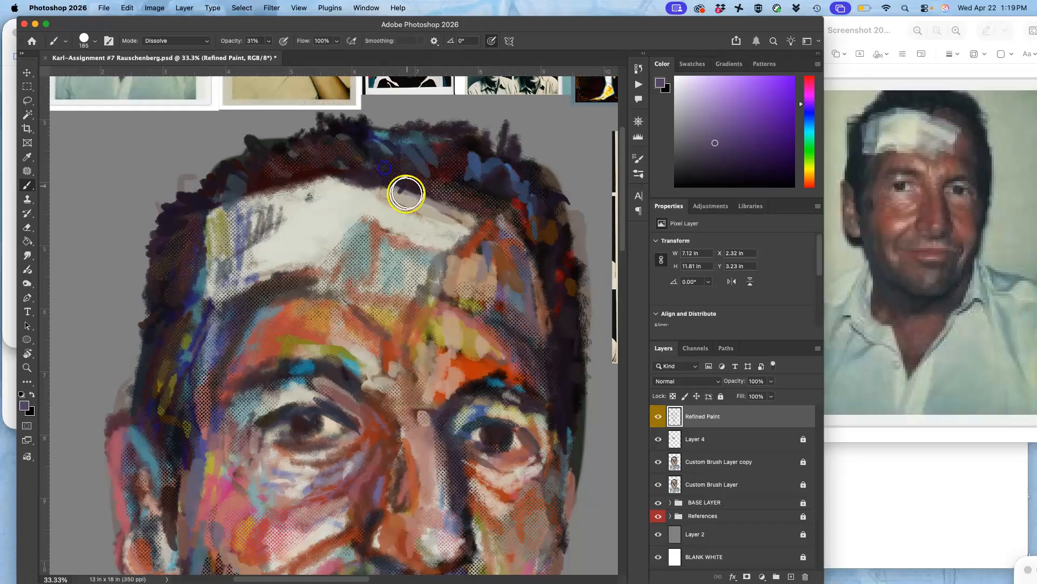
left_click(342, 153, "alt")
left_click_drag(449, 153, 432, 185)
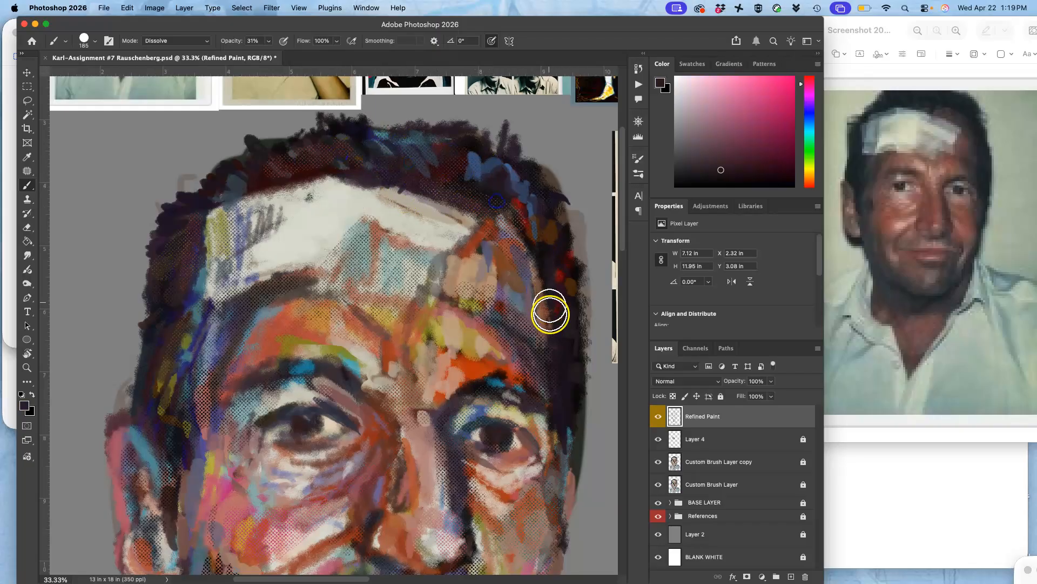
key("v")
mouse_move(501, 323)
left_mouse_down()
mouse_move(437, 244)
mouse_move(459, 199)
left_mouse_up()
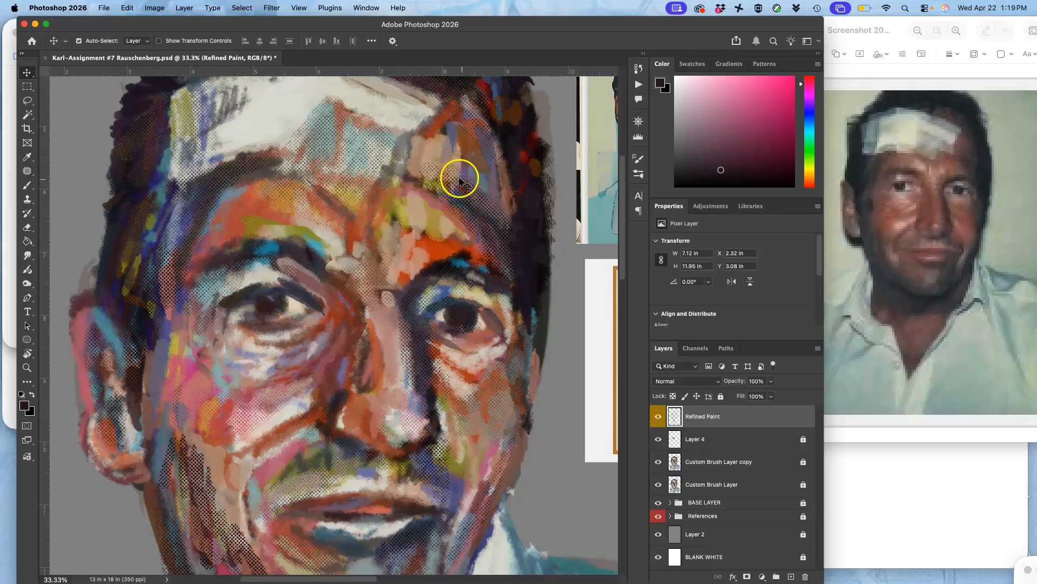
left_click(468, 154)
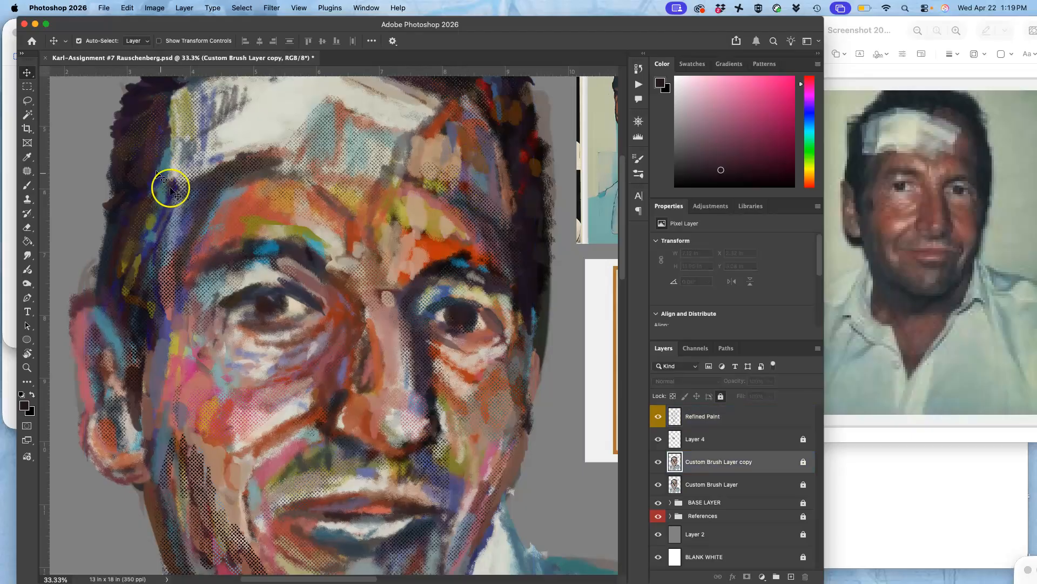
left_click(27, 102)
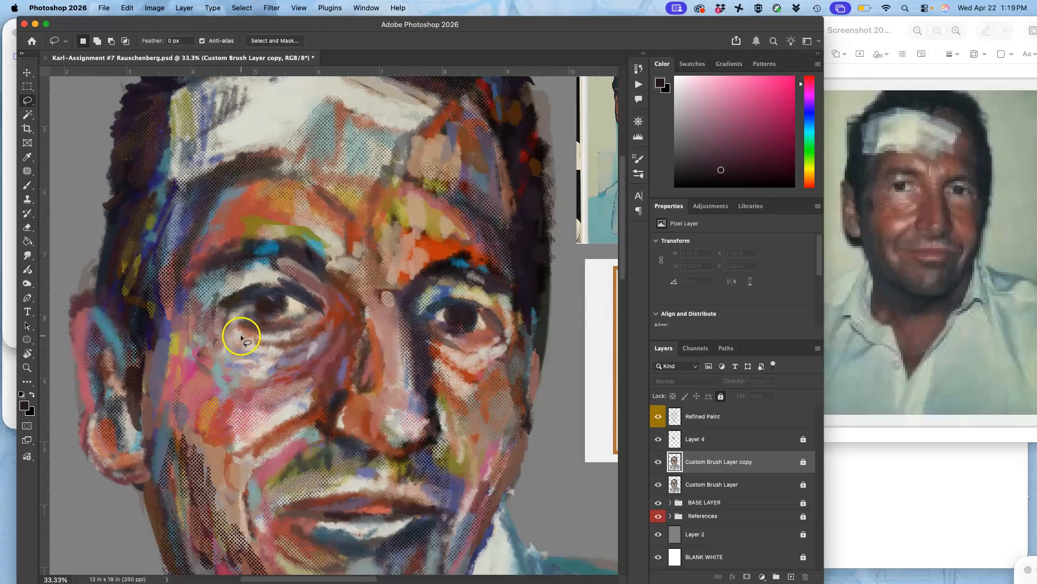
left_click(28, 186)
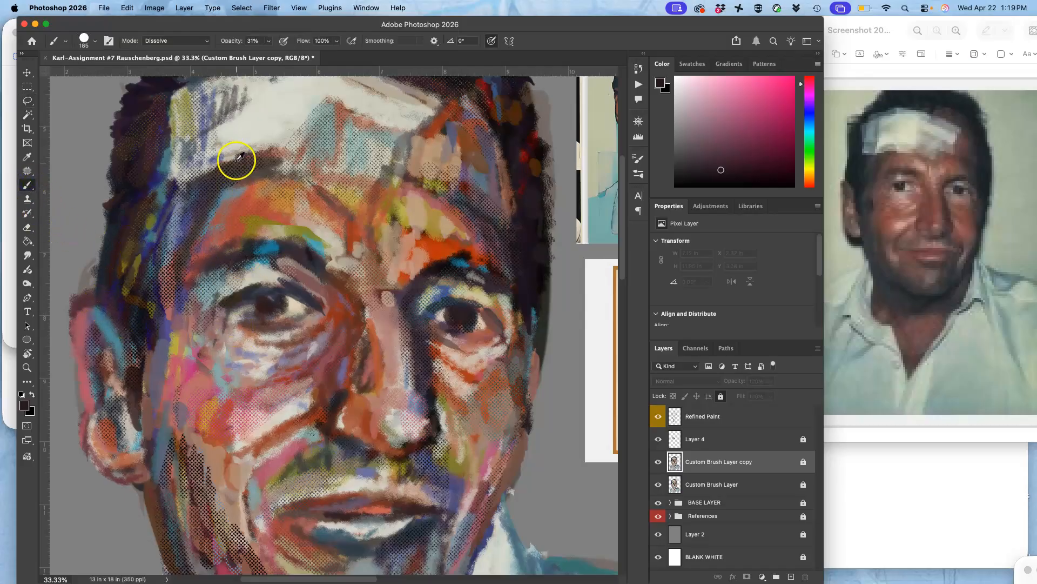
On the Refined Paint layer, add halftone strokes in sampled off-white and near-black along the left temple and sideburn
left_click(243, 139, "alt")
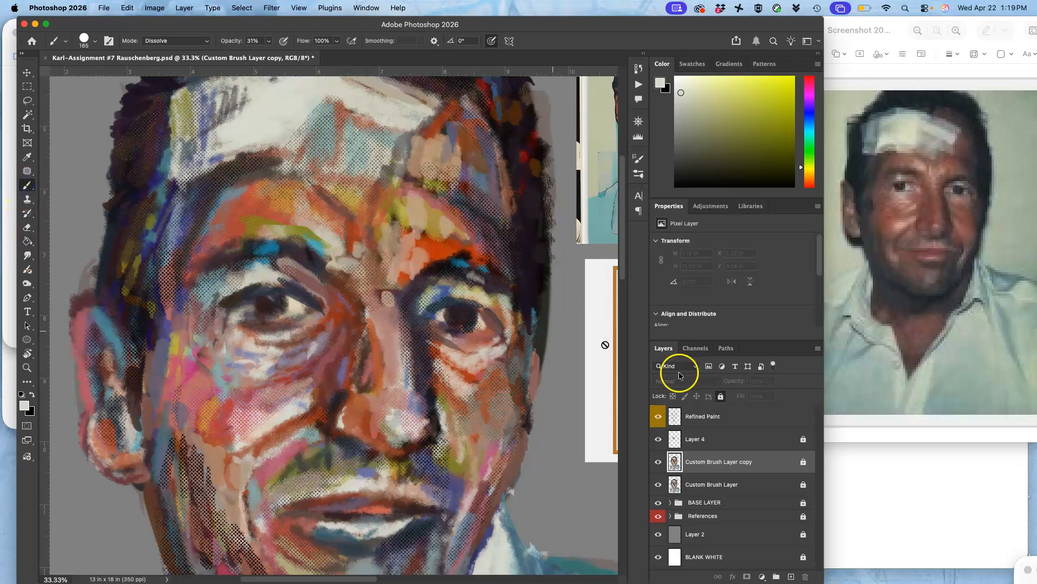
left_click(732, 419)
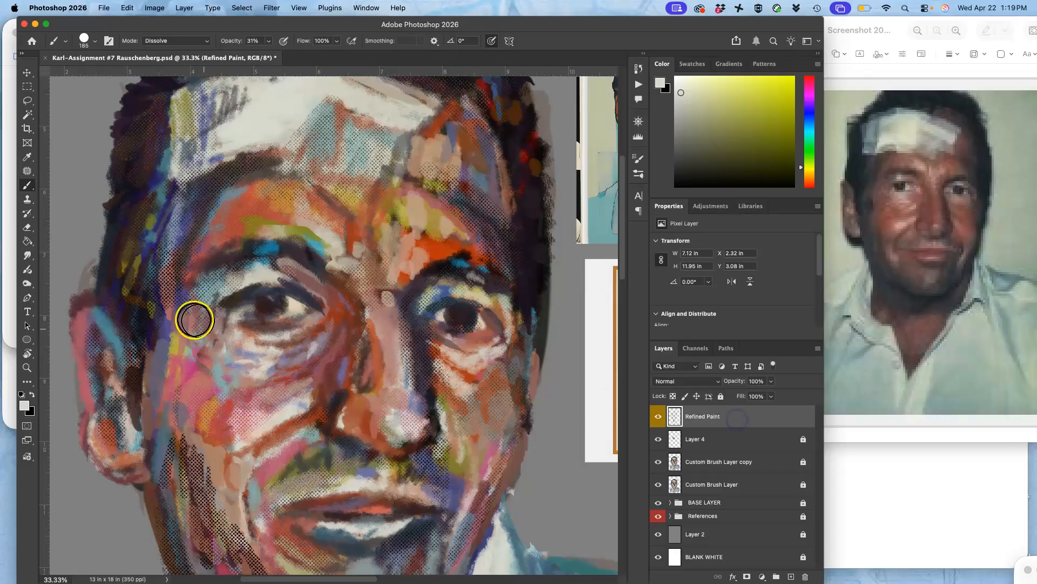
left_click_drag(179, 327, 143, 399)
left_click_drag(173, 331, 144, 372)
mouse_move(161, 343)
left_mouse_down()
mouse_move(156, 397)
mouse_move(149, 386)
left_mouse_up()
left_click(202, 393, "alt")
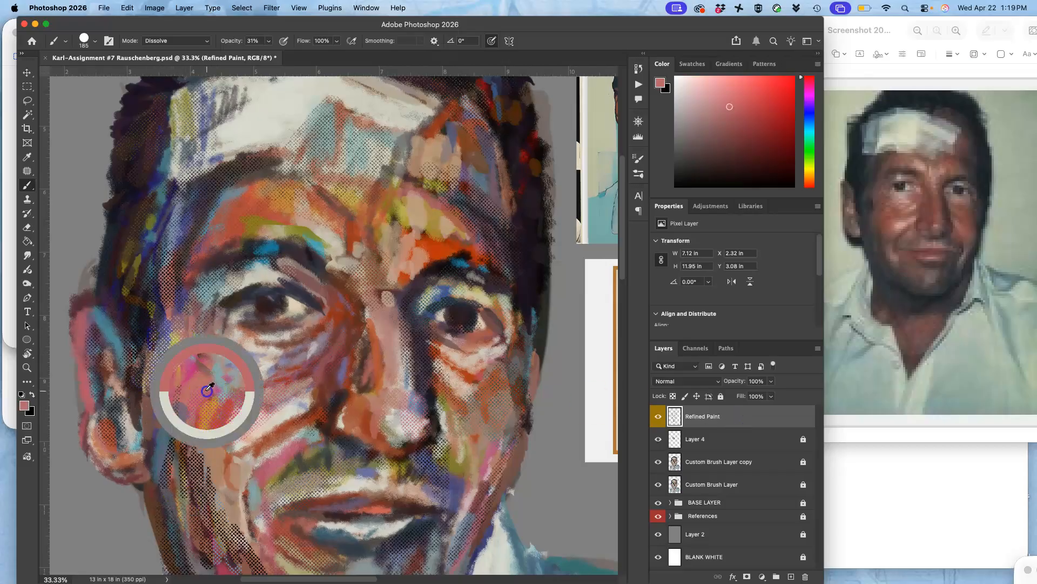
left_click(147, 322, "alt")
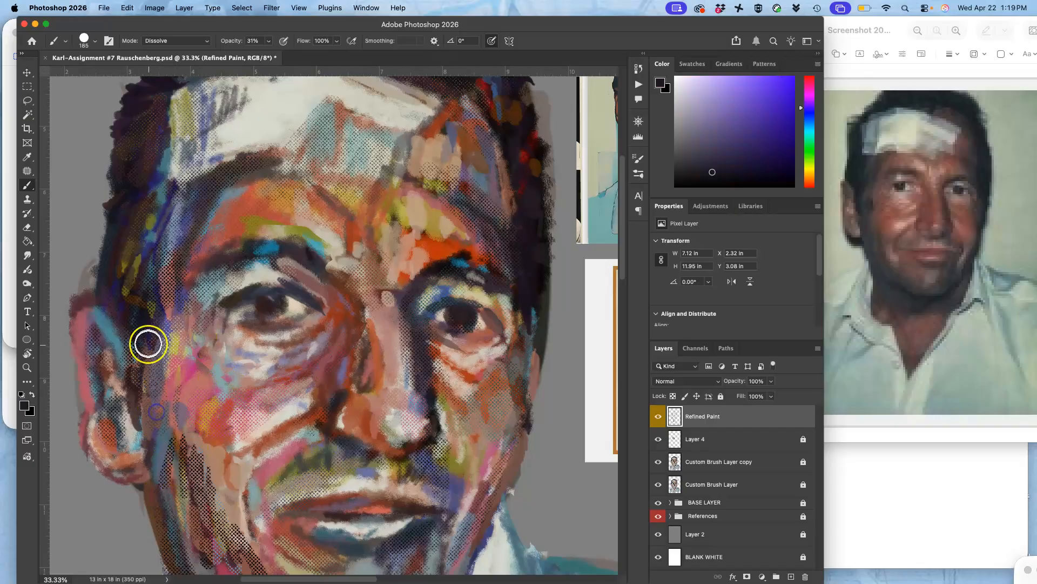
Sample orange-red from above the right eye and add halftone strokes across the upper lip and below the mouth
left_click_drag(405, 429, 341, 343)
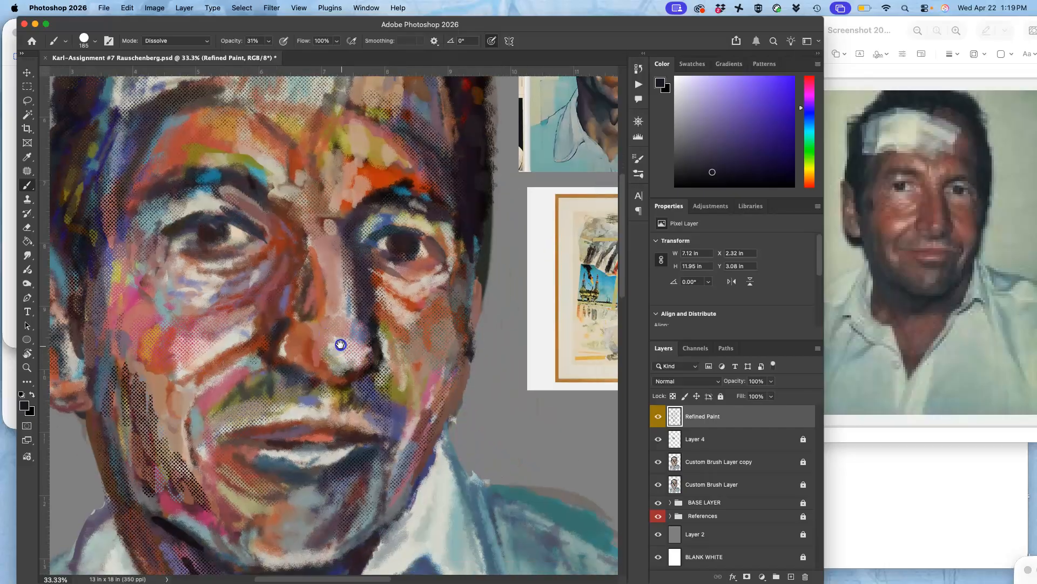
mouse_move(381, 373)
left_mouse_down()
mouse_move(345, 378)
mouse_move(385, 349)
mouse_move(337, 376)
mouse_move(385, 348)
mouse_move(392, 384)
mouse_move(377, 420)
left_mouse_up()
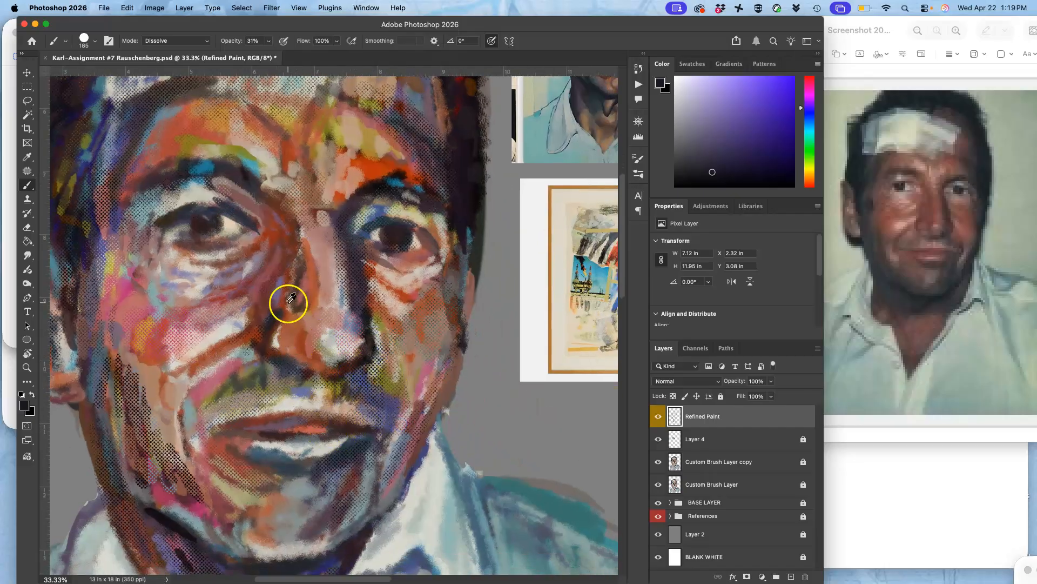
left_click(372, 178, "alt")
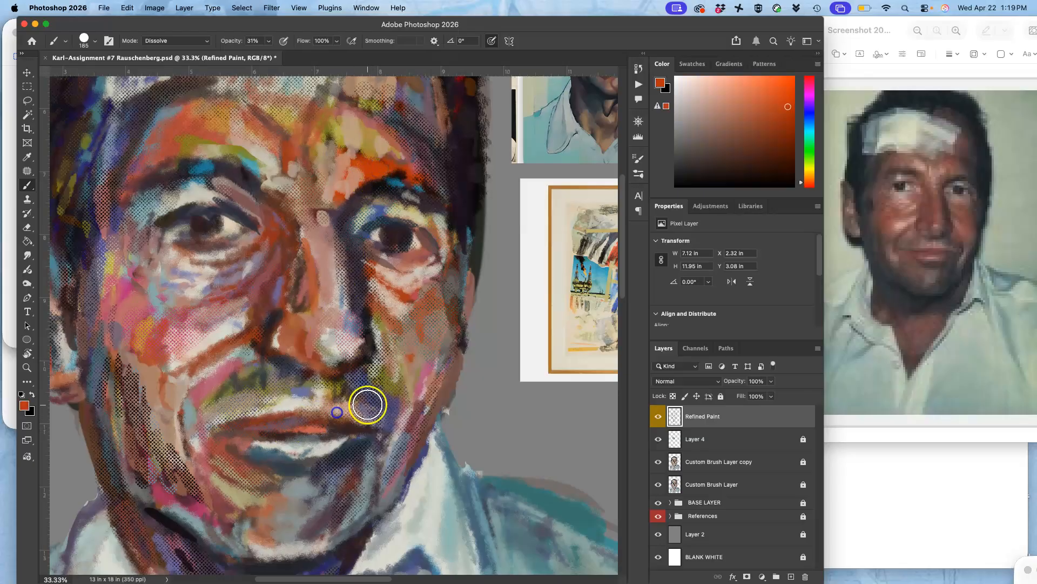
left_click_drag(237, 419, 349, 420)
mouse_move(245, 446)
left_mouse_down()
mouse_move(385, 476)
mouse_move(277, 460)
mouse_move(356, 486)
left_mouse_up()
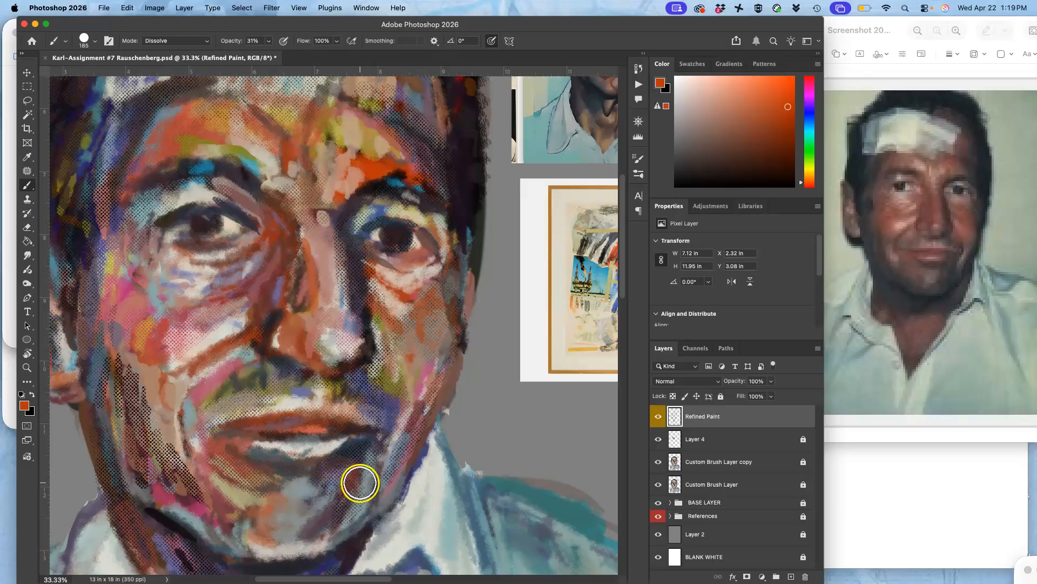
Add orange-red halftone strokes down the right side of the neck
scroll(360, 483, "down", 5)
scroll(360, 483, "left", 3)
left_click_drag(342, 420, 464, 355)
left_click_drag(378, 489, 341, 578)
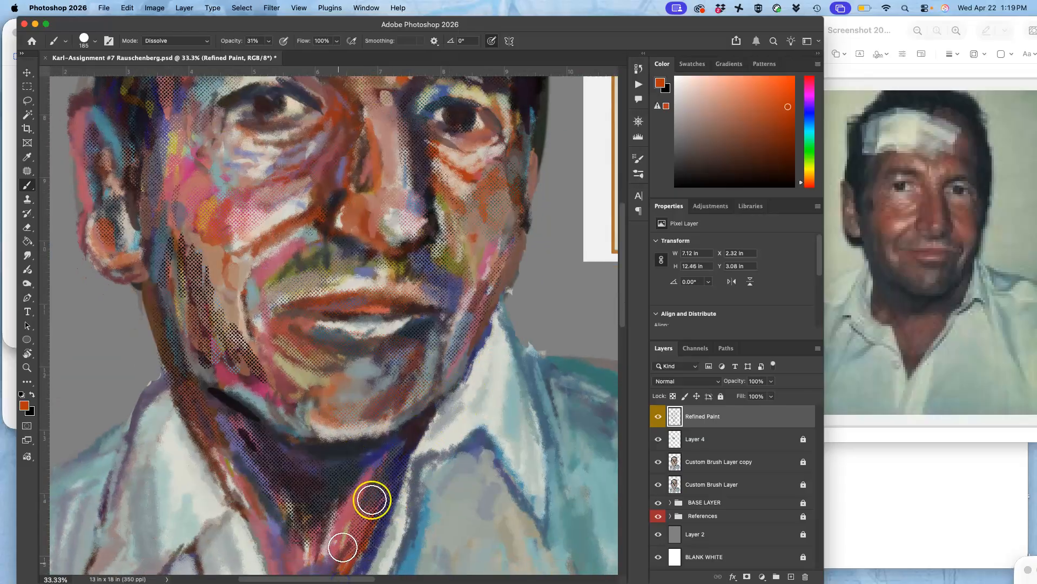
Shade the right shirt collar with halftone strokes in sampled gray-teal and slate blue
left_click(521, 398, "alt")
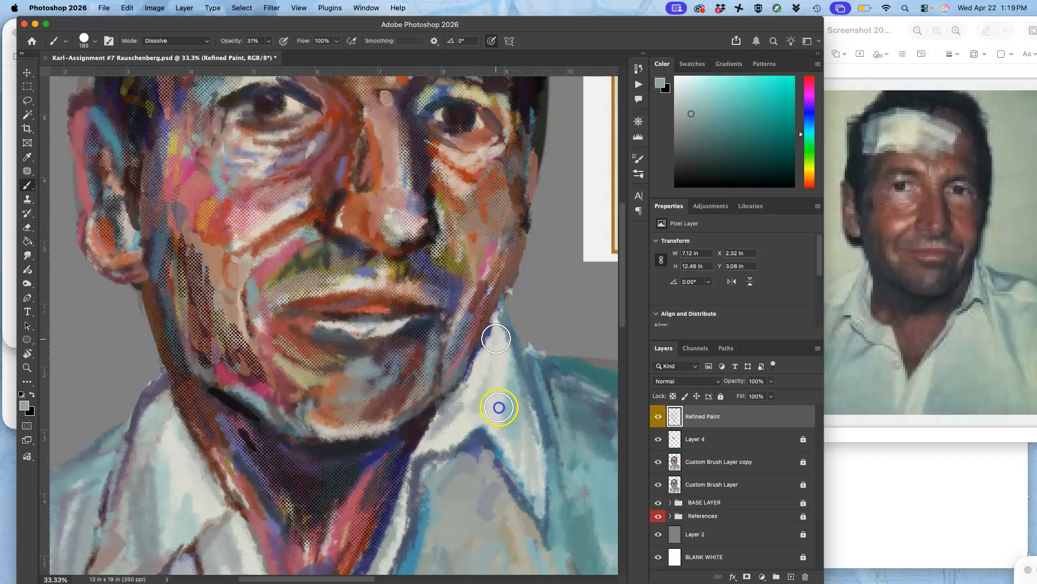
left_click(475, 437, "alt")
left_click_drag(471, 393, 432, 458)
left_click_drag(480, 346, 489, 354)
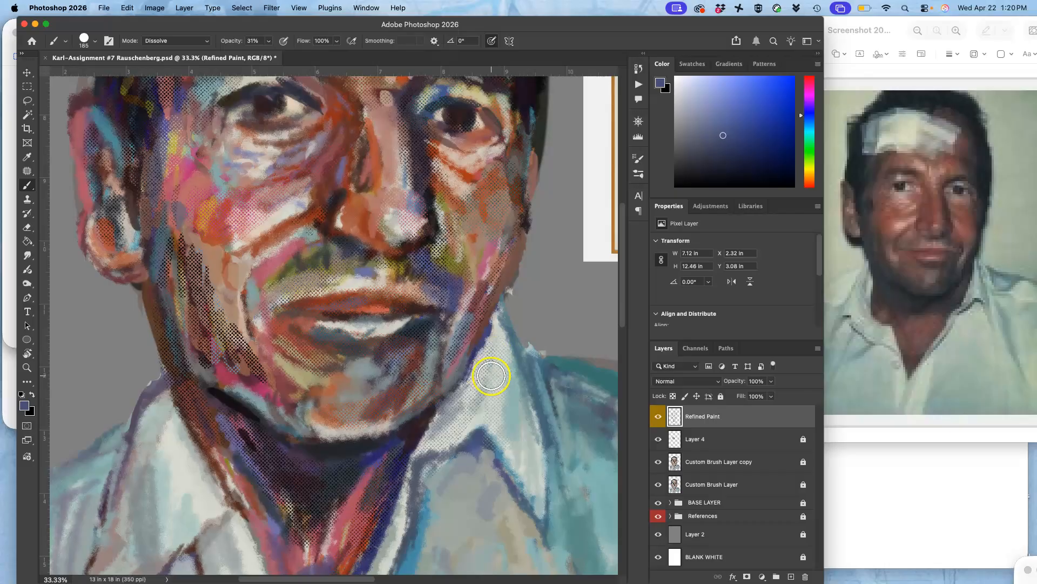
Add halftone strokes in sampled light gray and off-white across the left shirt collar and the lower left cheek
left_click(153, 494, "alt")
left_click_drag(163, 433, 151, 465)
left_click(209, 480, "alt")
left_click_drag(180, 430, 183, 491)
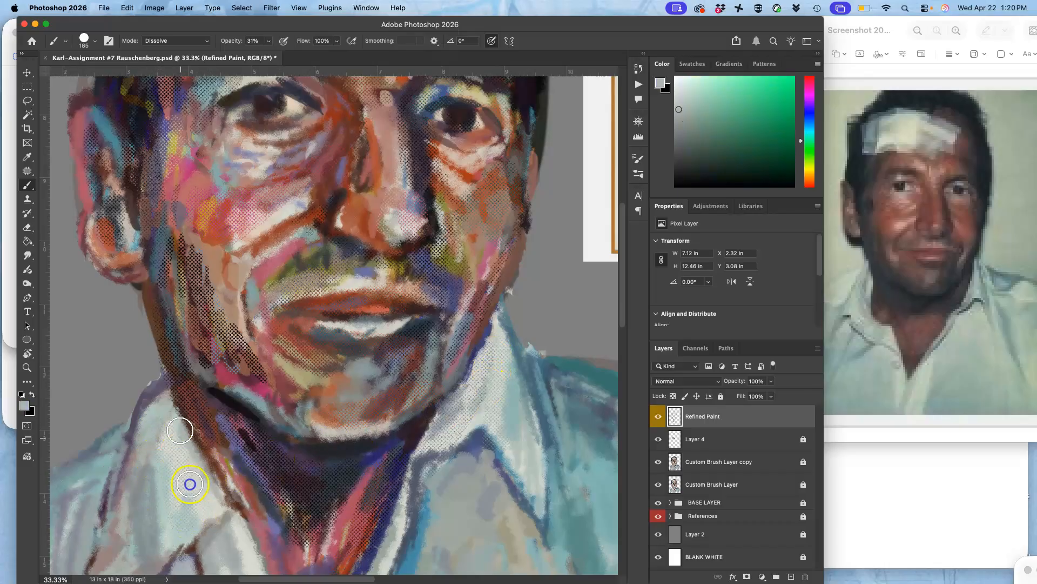
left_click(241, 535, "alt")
mouse_move(275, 279)
left_mouse_down()
mouse_move(273, 294)
mouse_move(233, 270)
mouse_move(180, 211)
left_mouse_up()
left_click_drag(143, 432, 122, 518)
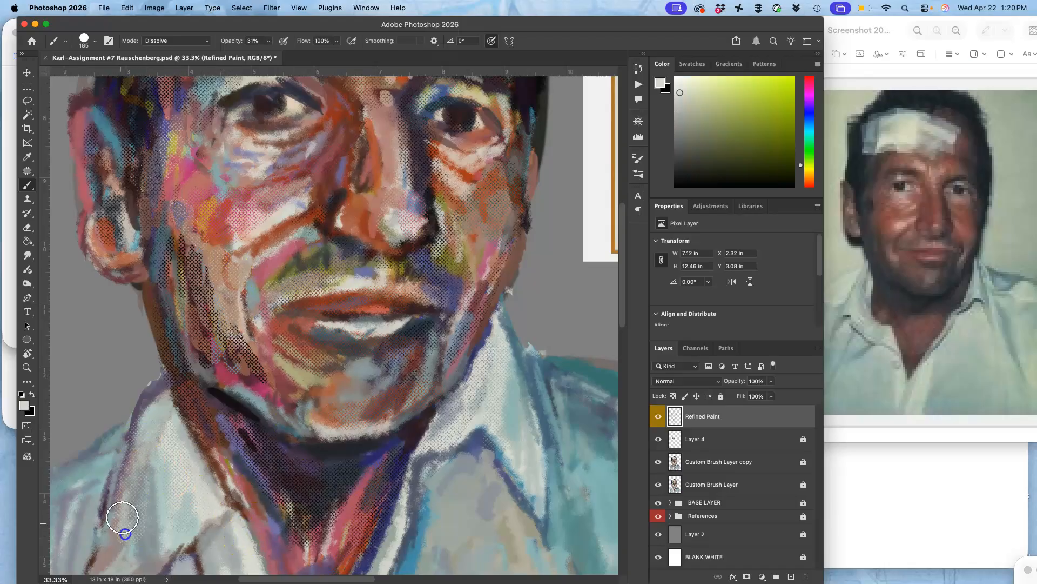
Sample reddish tan from the chin and add halftone strokes to the lower throat inside the open collar
left_click_drag(301, 370, 311, 246)
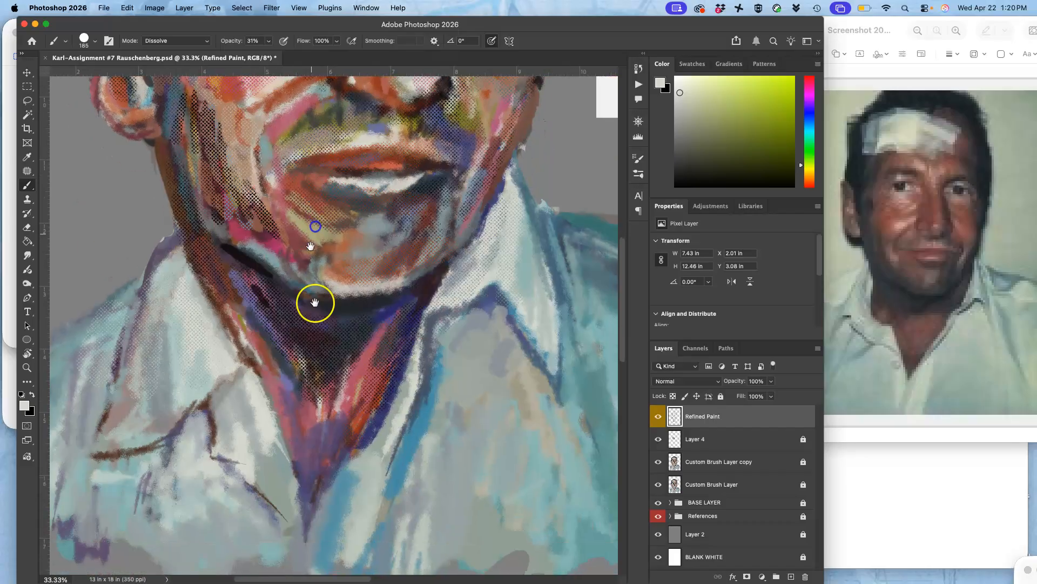
left_click_drag(315, 303, 314, 296)
left_click(346, 230, "alt")
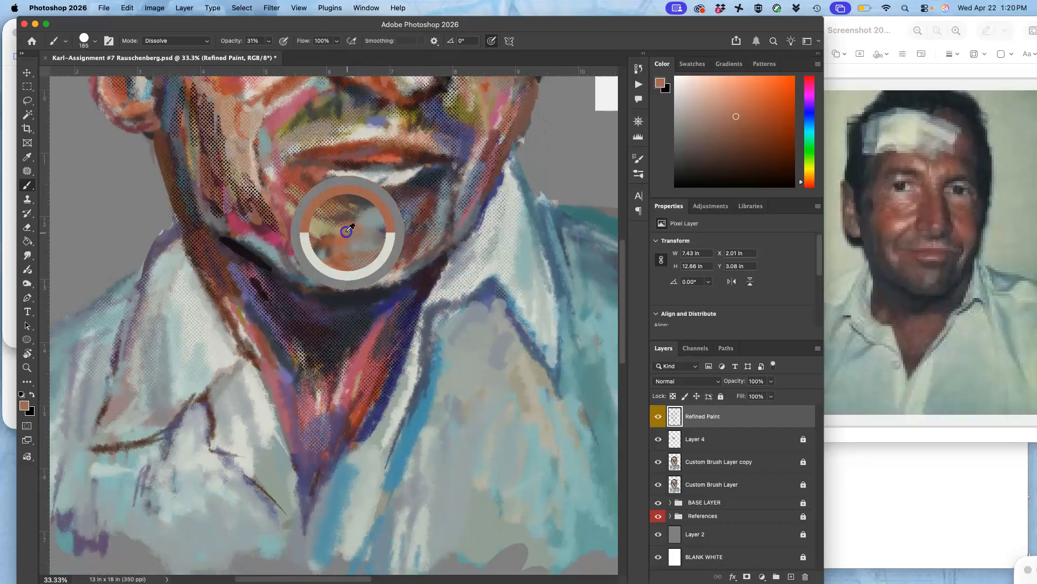
mouse_move(351, 363)
left_mouse_down()
mouse_move(352, 389)
mouse_move(315, 443)
left_mouse_up()
left_click_drag(316, 440, 337, 389)
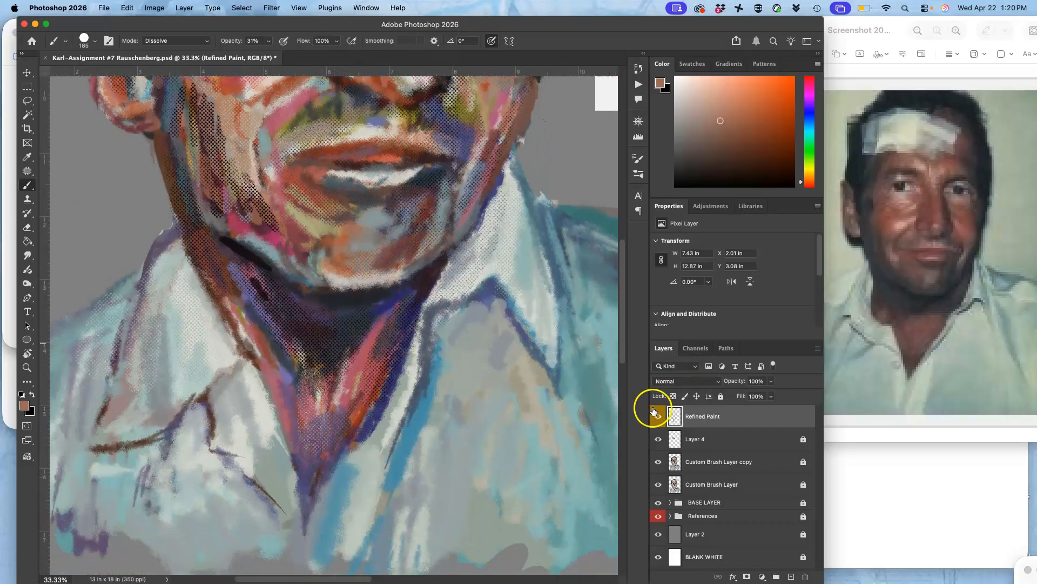
Hide Layer 4 through the References group to inspect the Refined Paint halftone strokes on their own, and show those layers again
left_click_drag(659, 464, 659, 516)
left_click_drag(463, 246, 443, 287)
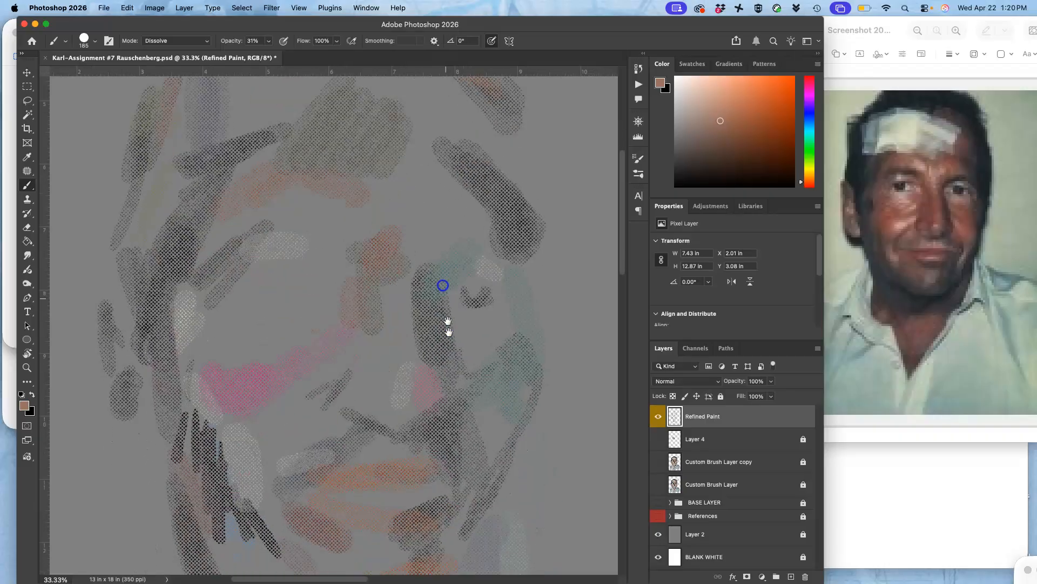
left_click_drag(447, 351, 445, 294)
left_click_drag(453, 405, 463, 319)
left_click_drag(447, 423, 449, 363)
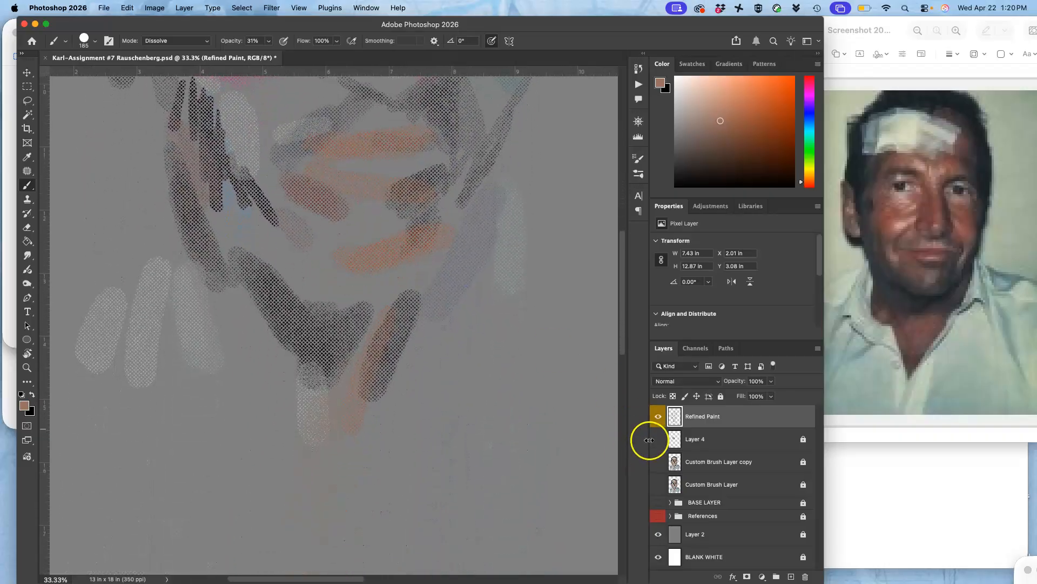
left_click_drag(657, 460, 657, 527)
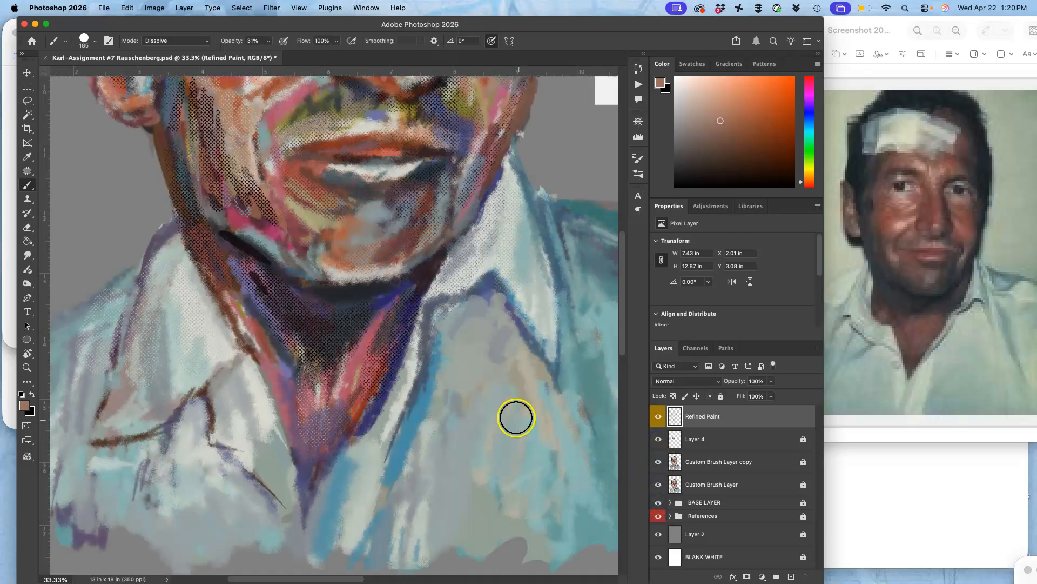
Save the document and compare the whole portrait with the Refined Paint layer hidden and shown
key("super+0")
key("super+s")
left_click(659, 416)
left_click(658, 417)
left_click(659, 416)
left_click(658, 414)
left_click(658, 411)
left_click(658, 409)
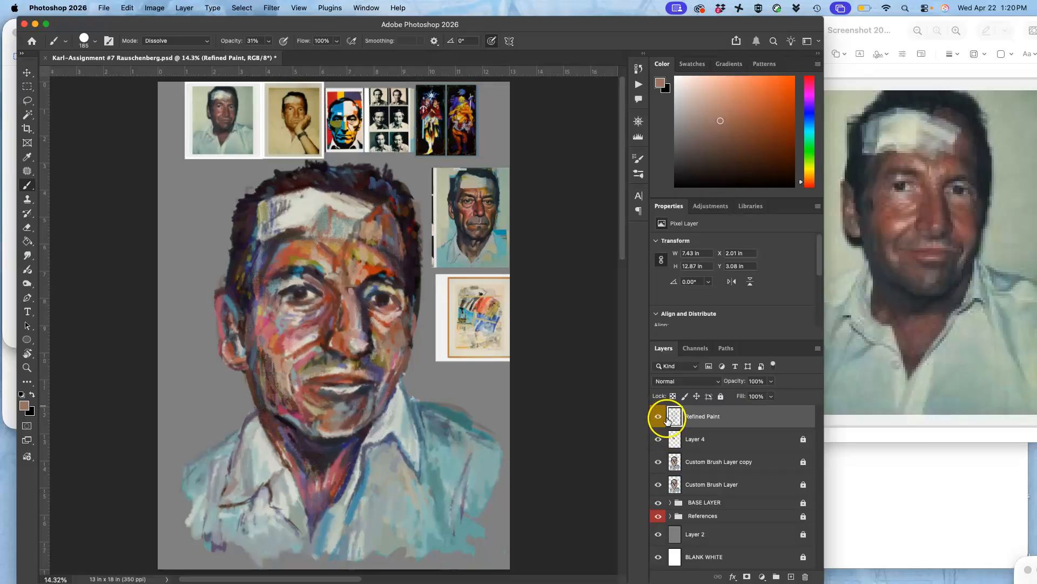
left_click(659, 414)
left_click(659, 420)
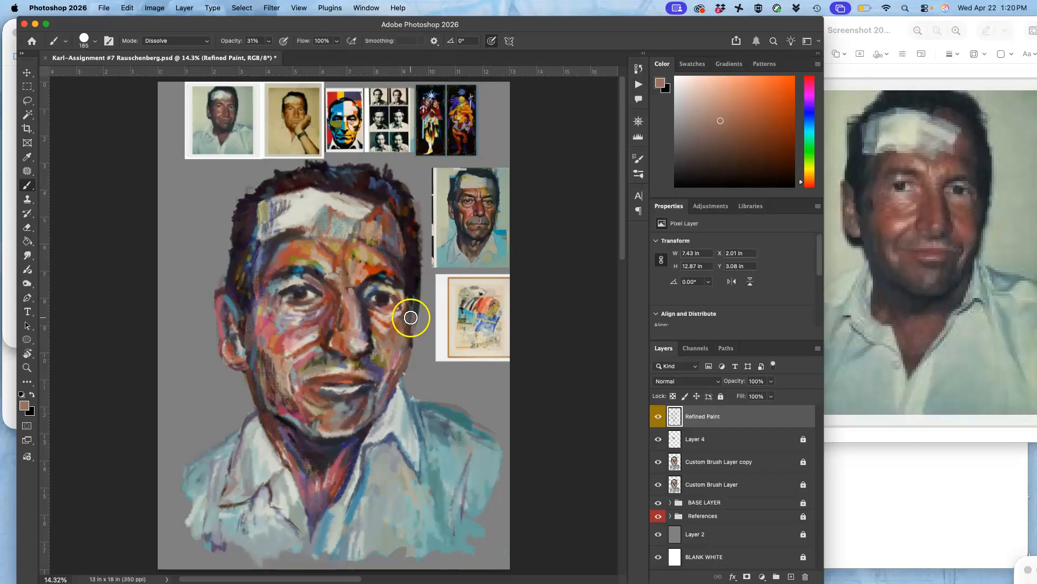
Inspect the halftone strokes around the eyes, nose and brow at 50% zoom
key("super+plus")
key("super+plus")
key("super+plus")
key("super+plus")
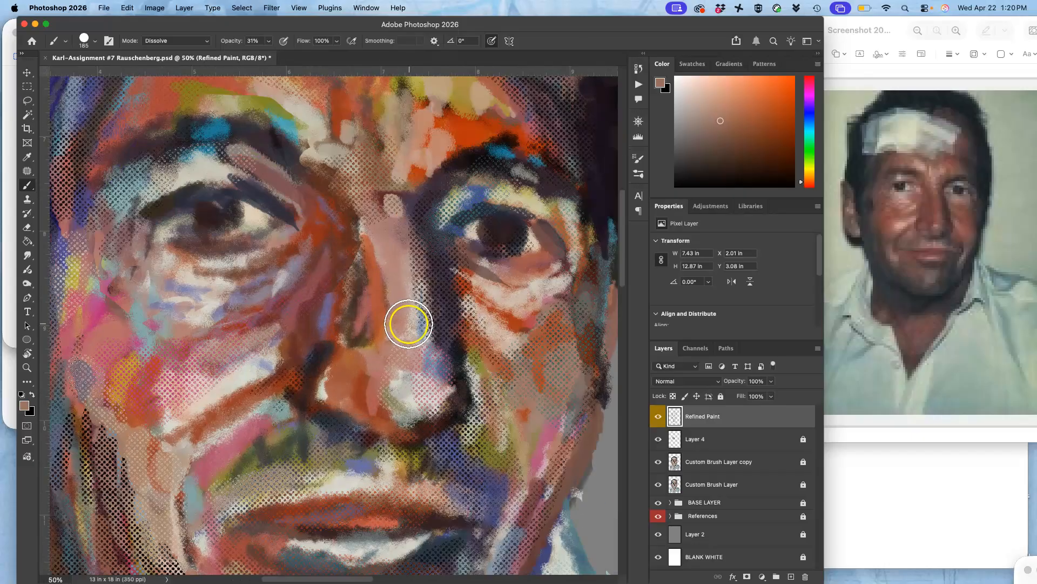
mouse_move(374, 283)
left_mouse_down()
mouse_move(418, 323)
mouse_move(475, 332)
left_mouse_up()
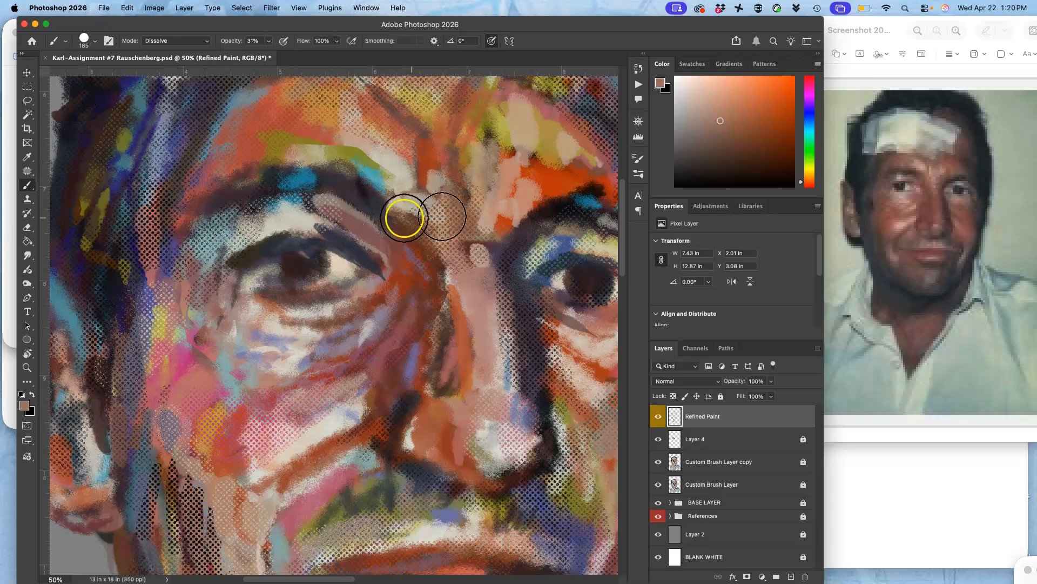
mouse_move(356, 199)
left_mouse_down()
mouse_move(462, 329)
mouse_move(405, 229)
mouse_move(425, 209)
left_mouse_up()
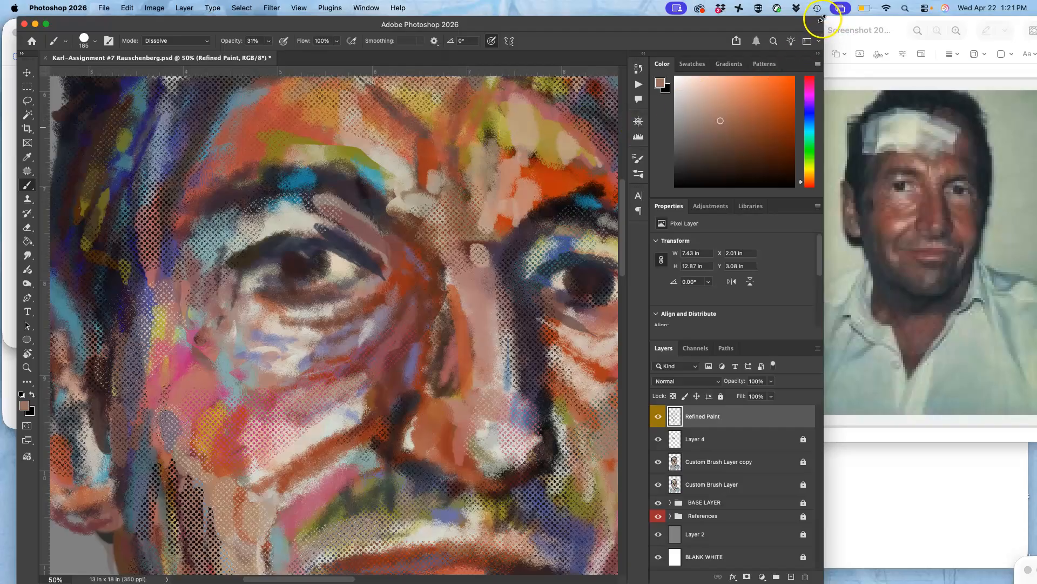
left_click_drag(633, 21, 622, 22)
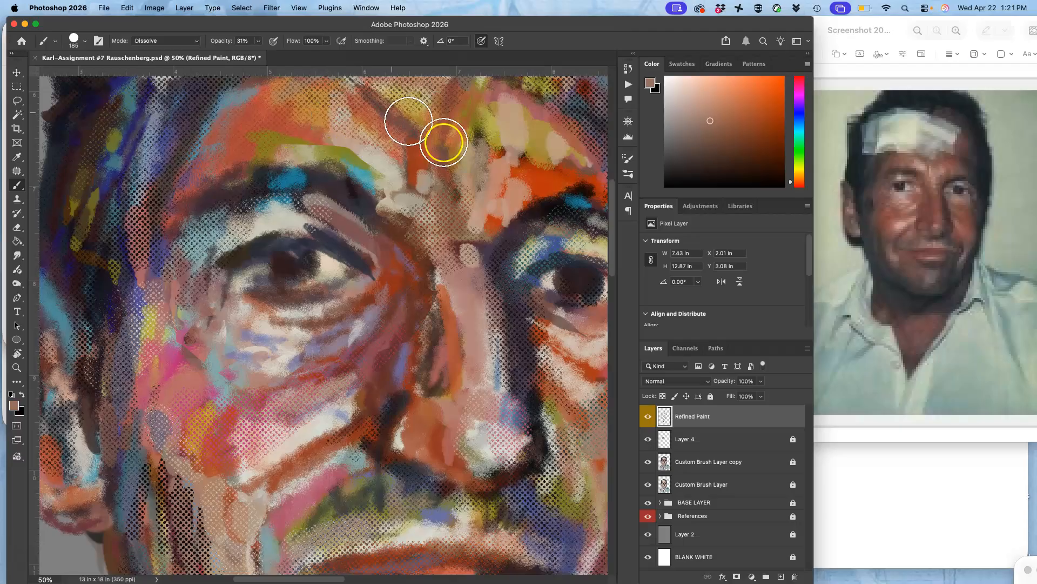
Show the Navigator, use it to view the area around the left eye at about 74%, and return to the whole portrait
left_click(371, 9)
left_click(370, 9)
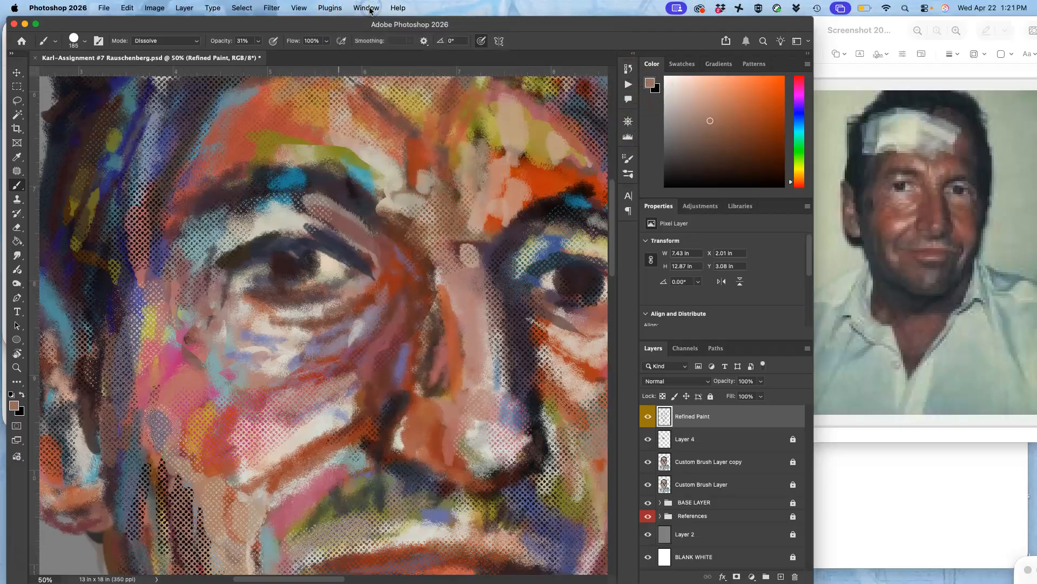
left_click(370, 8)
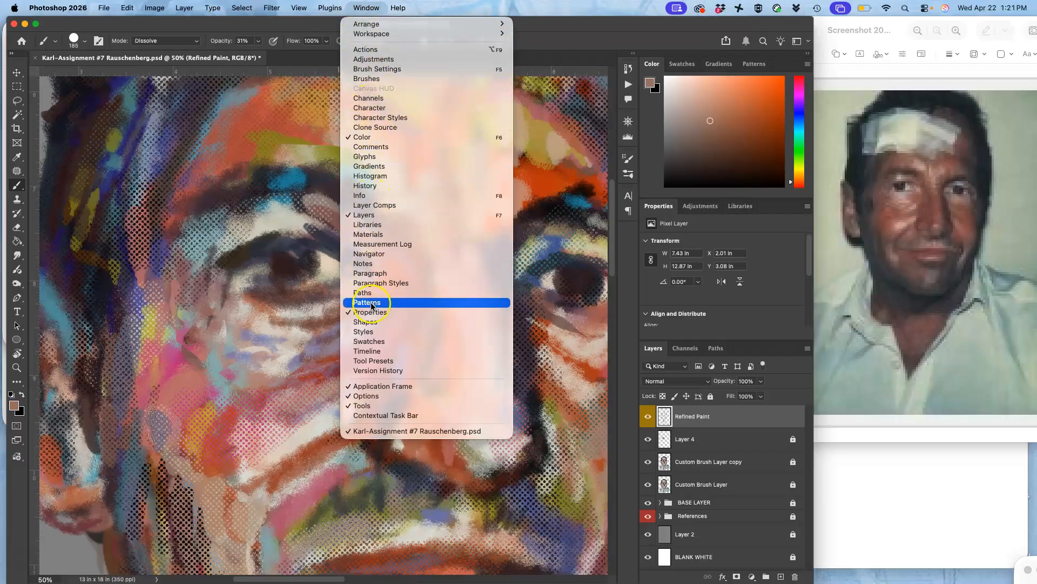
left_click(370, 254)
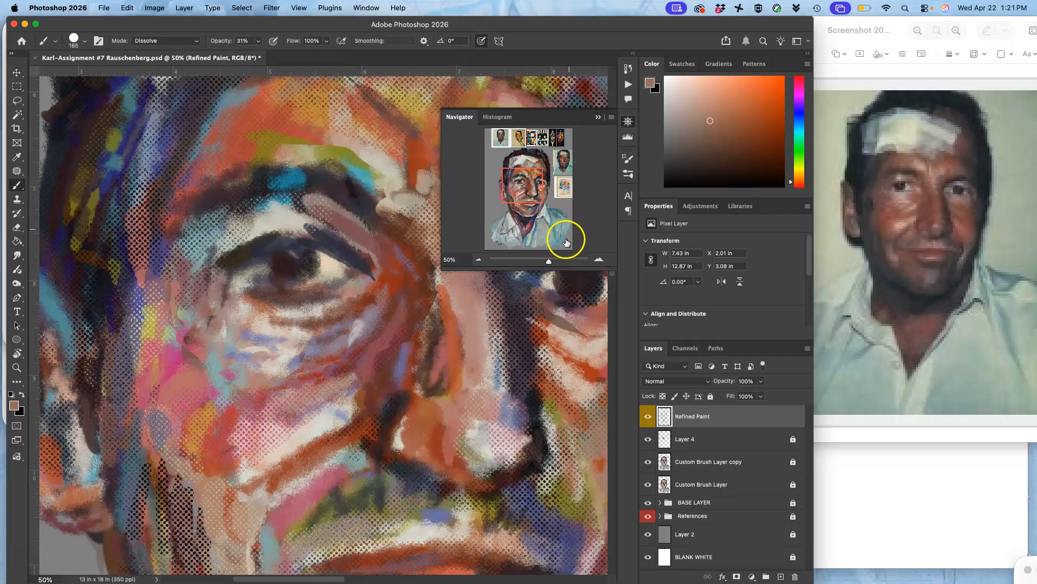
mouse_move(548, 263)
left_mouse_down()
mouse_move(529, 260)
mouse_move(537, 260)
left_mouse_up()
mouse_move(525, 193)
left_mouse_down()
mouse_move(526, 203)
mouse_move(520, 183)
left_mouse_up()
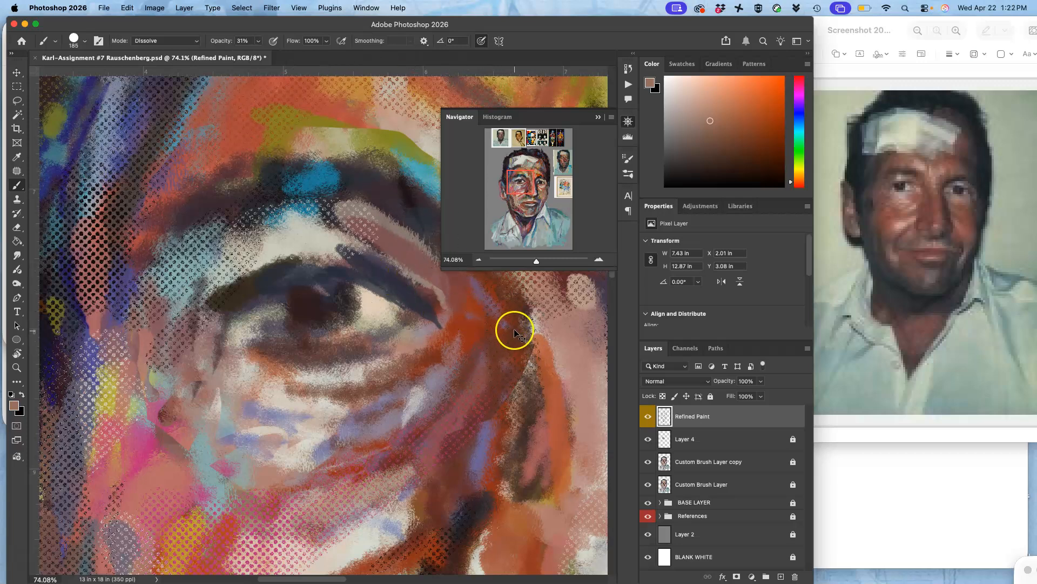
key("super+0")
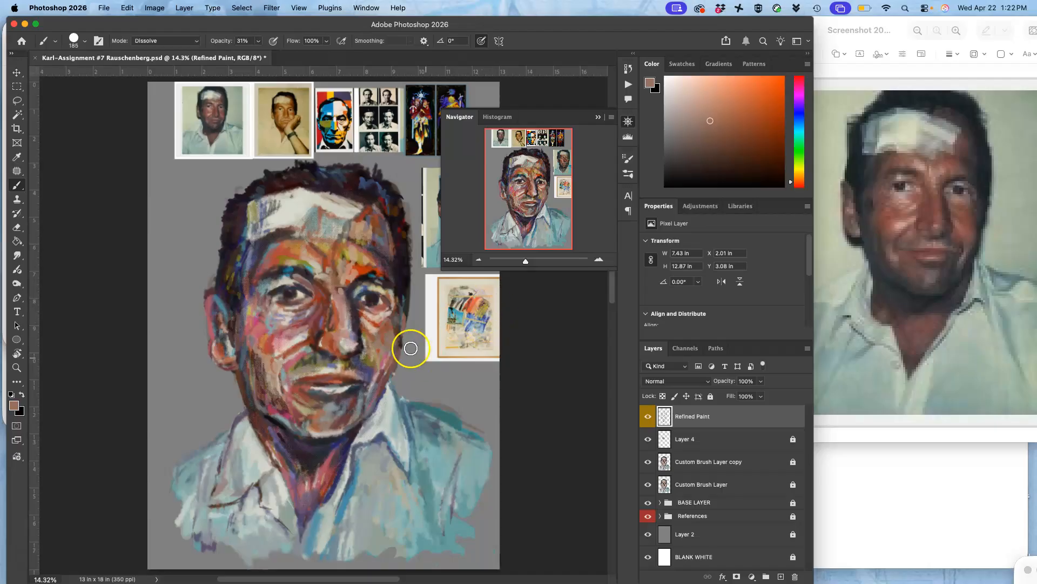
Choose the Smudgy Ink Pen Regular brush from the DryMarker_ByGuerillacraft set and enlarge it to 108 px
left_click(84, 42)
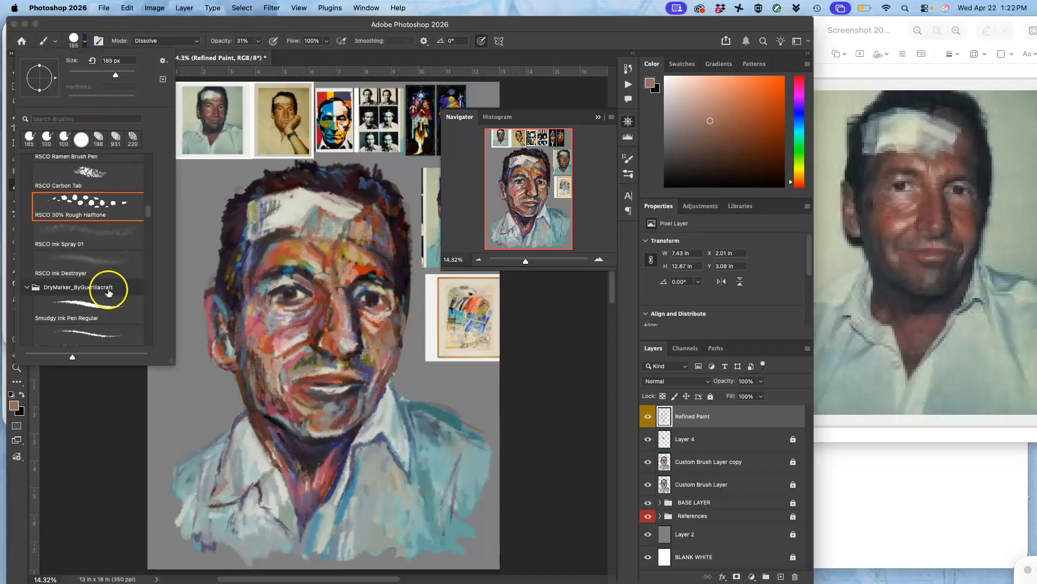
left_click(90, 311)
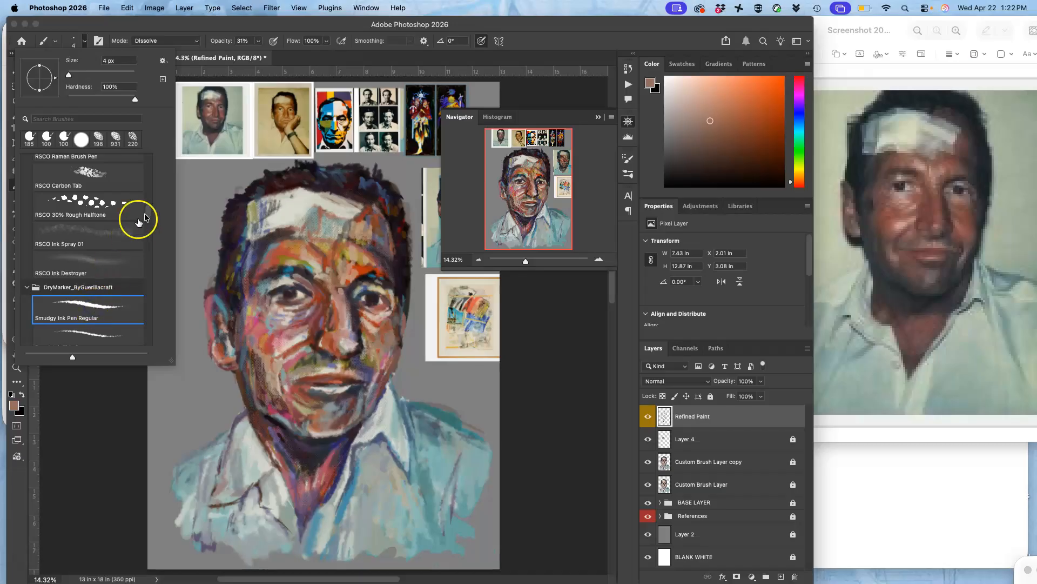
left_click(185, 178)
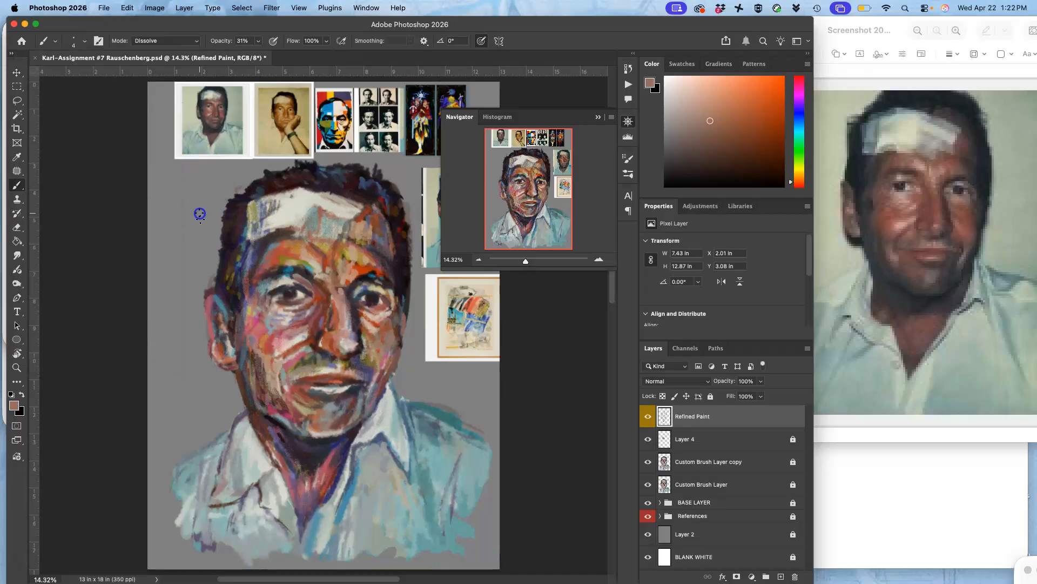
key("super+equal")
key("super+equal")
key("super+equal")
key("super+equal")
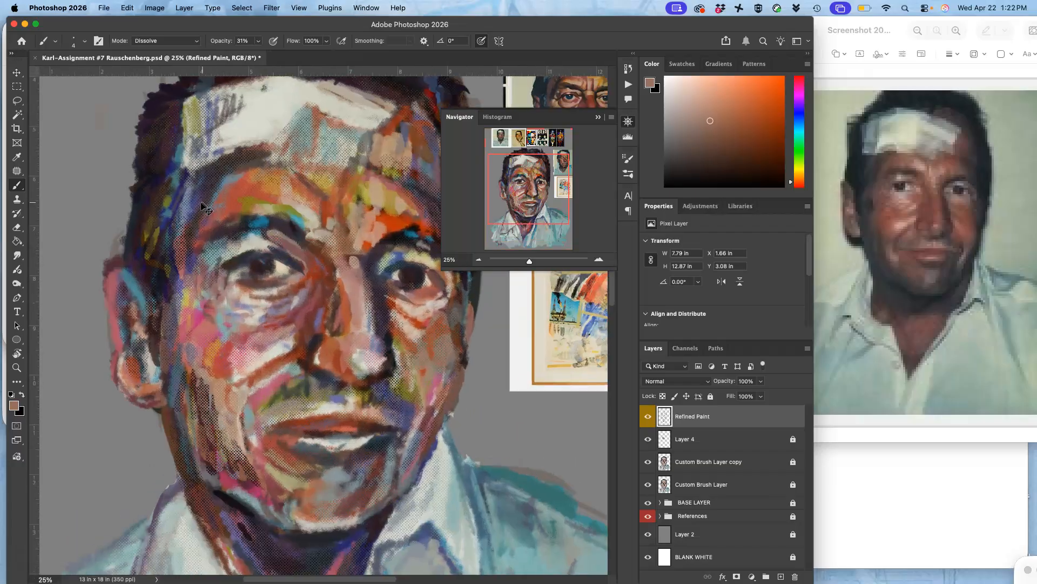
left_click_drag(181, 204, 263, 299)
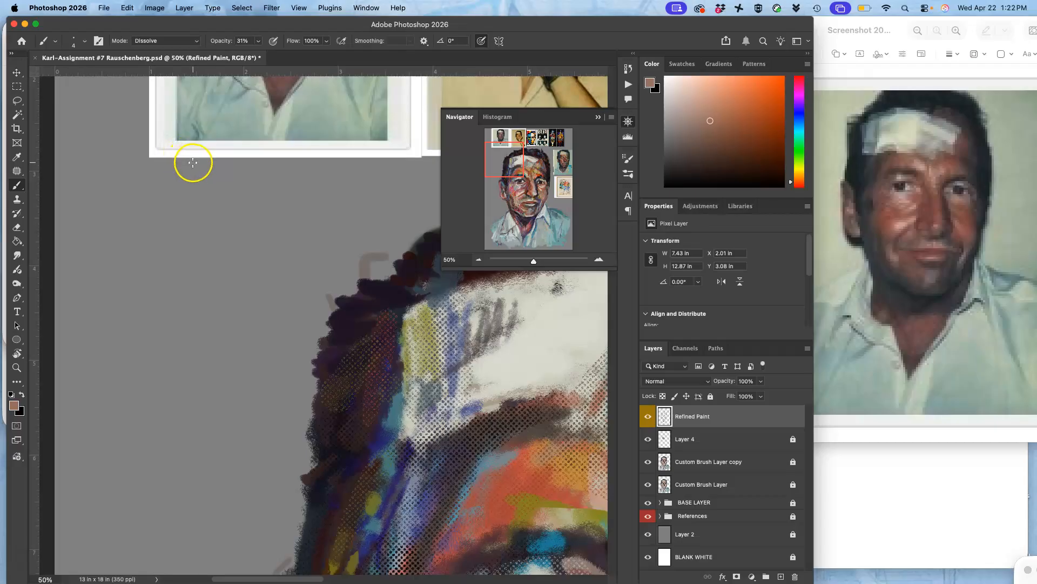
left_click(84, 41)
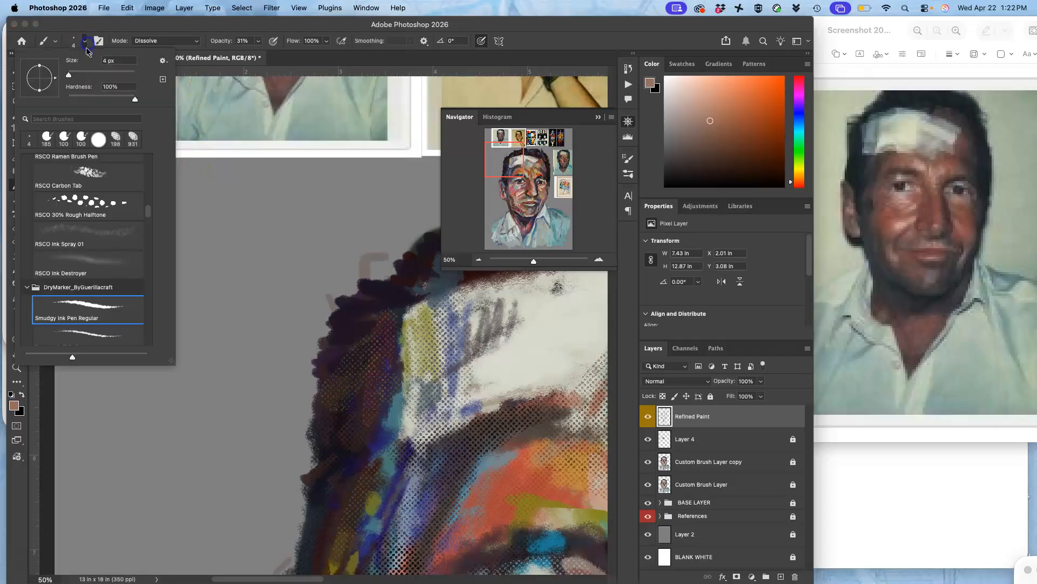
type("4")
key("Return")
Test the ink pen brush on the gray background beside the hair and undo the test strokes
mouse_move(280, 184)
left_mouse_down()
mouse_move(265, 258)
mouse_move(265, 225)
mouse_move(242, 229)
mouse_move(215, 336)
mouse_move(262, 295)
left_mouse_up()
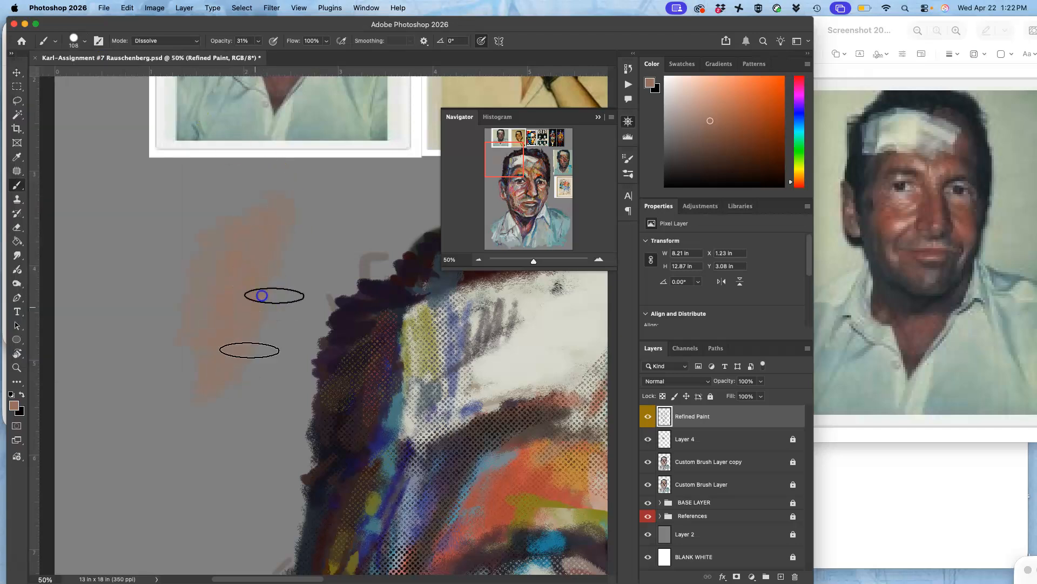
key("super+z")
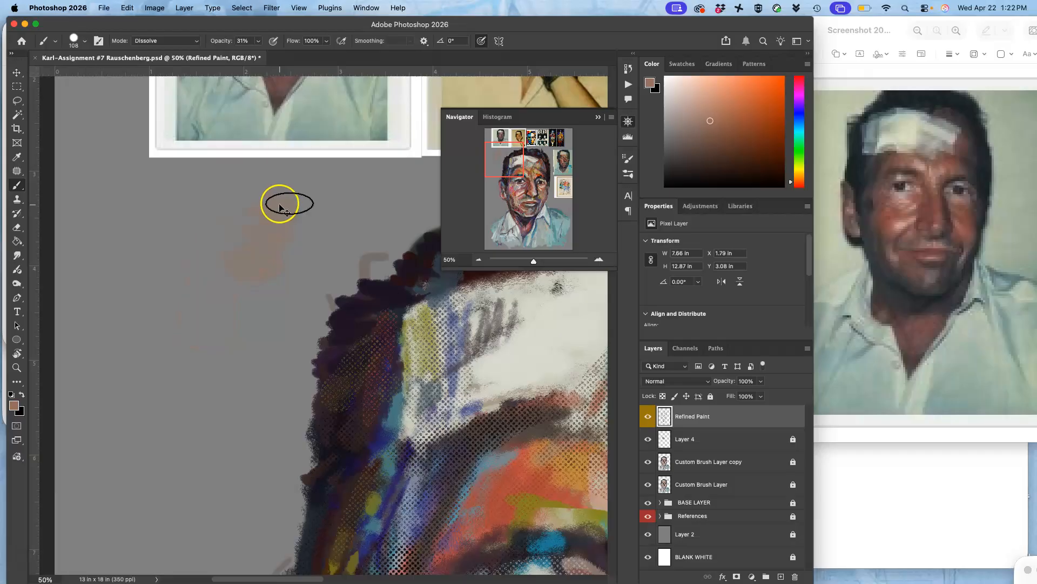
key("super+z")
Reduce the brush's Scatter to 33% and review its Brush Pose and Shape Dynamics settings
left_click(629, 160)
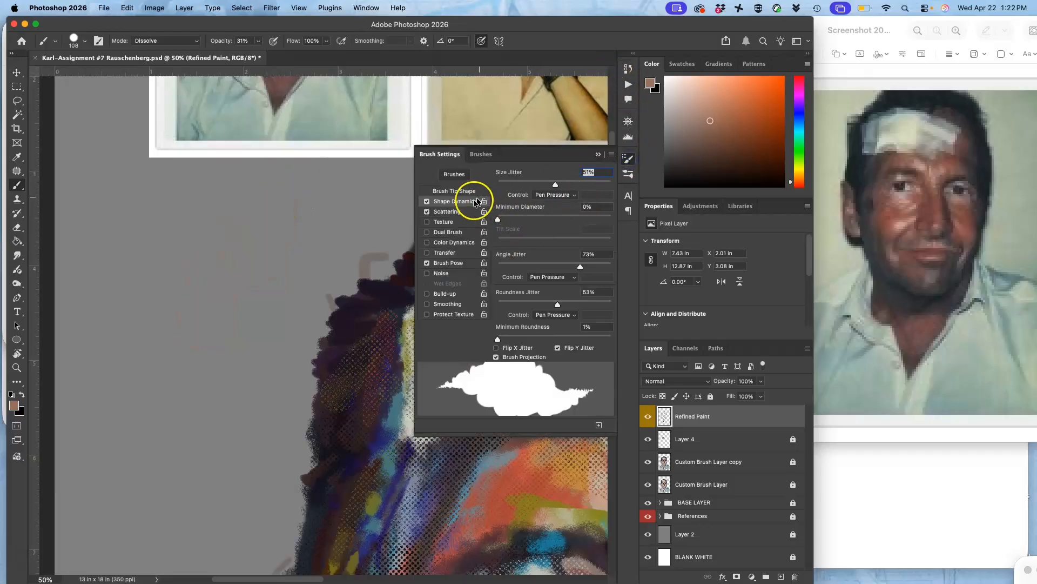
left_click(458, 215)
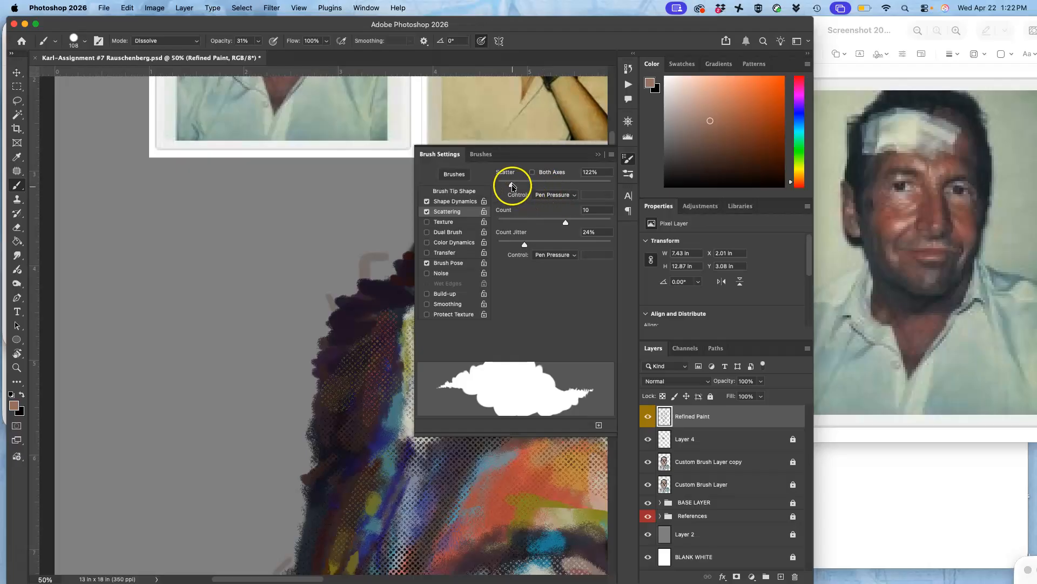
left_click_drag(513, 186, 502, 190)
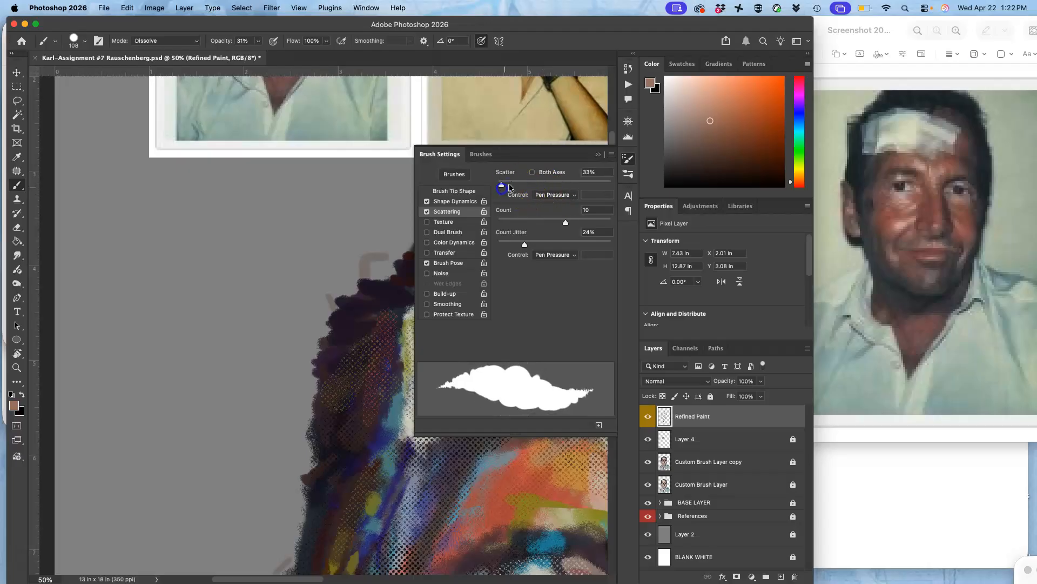
left_click(447, 264)
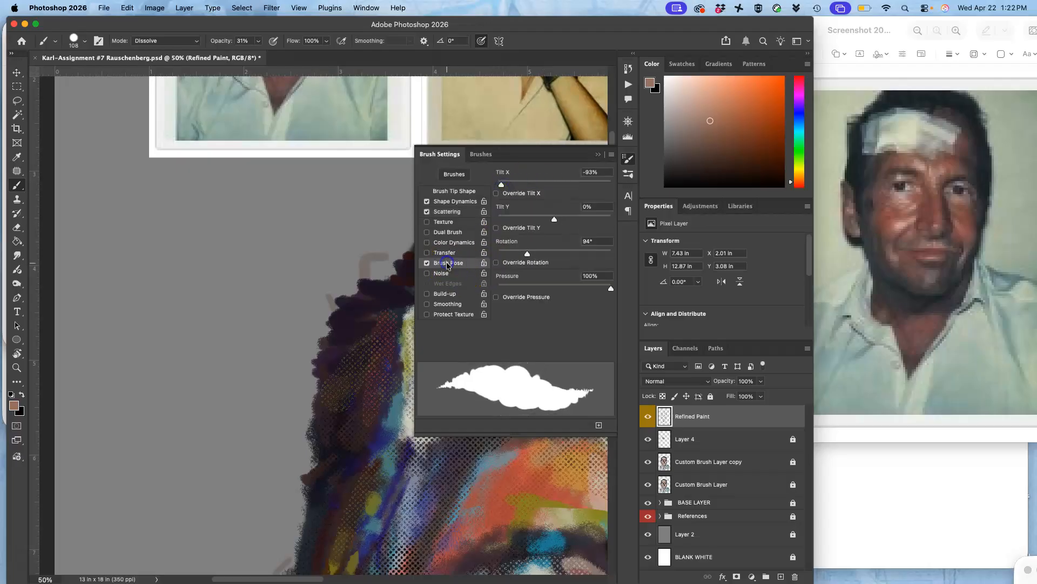
left_click(428, 263)
left_click(428, 263)
left_click(443, 202)
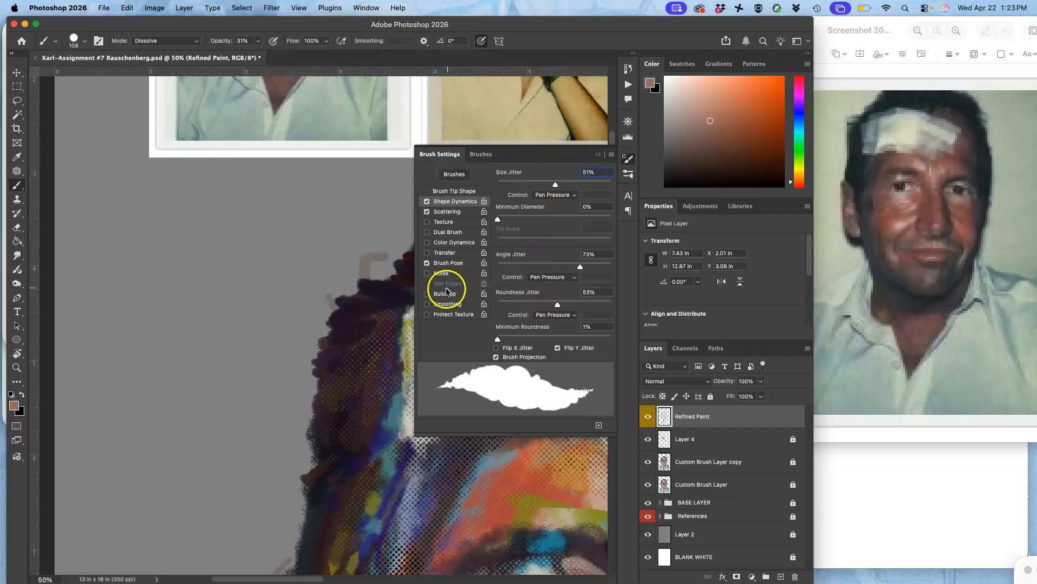
Enable the brush's Texture with a Water pattern at 7% Depth and try it on the gray background
left_click(429, 224)
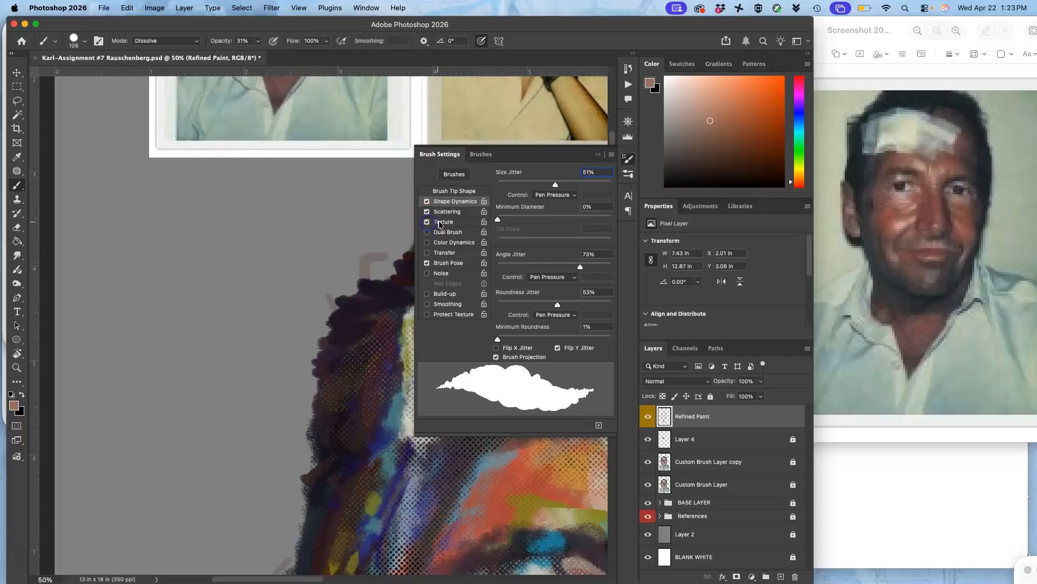
left_click(514, 179)
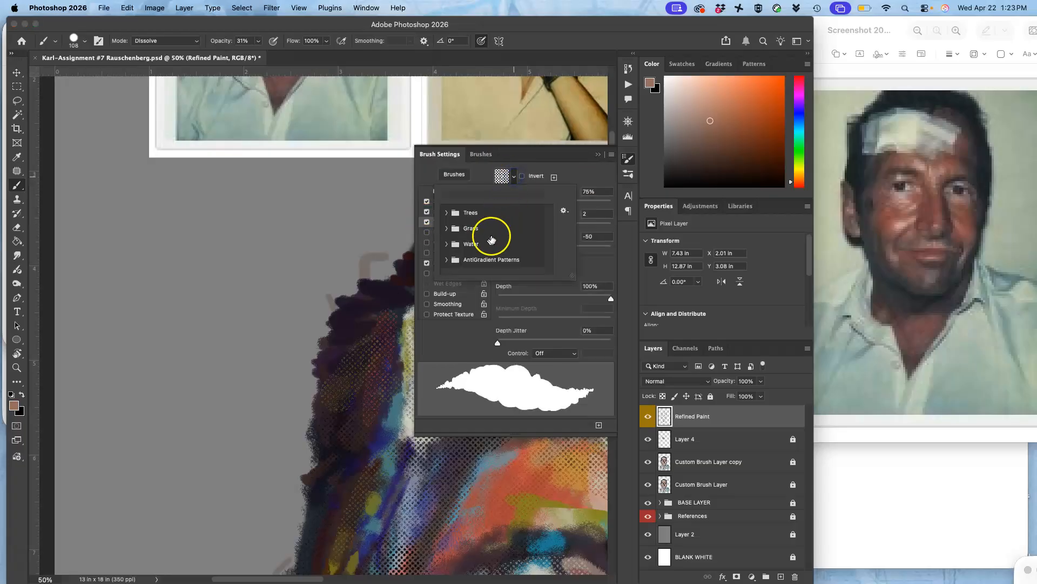
left_click(458, 246)
left_click(495, 260)
left_click(571, 174)
left_click(528, 295)
left_click_drag(517, 298, 506, 294)
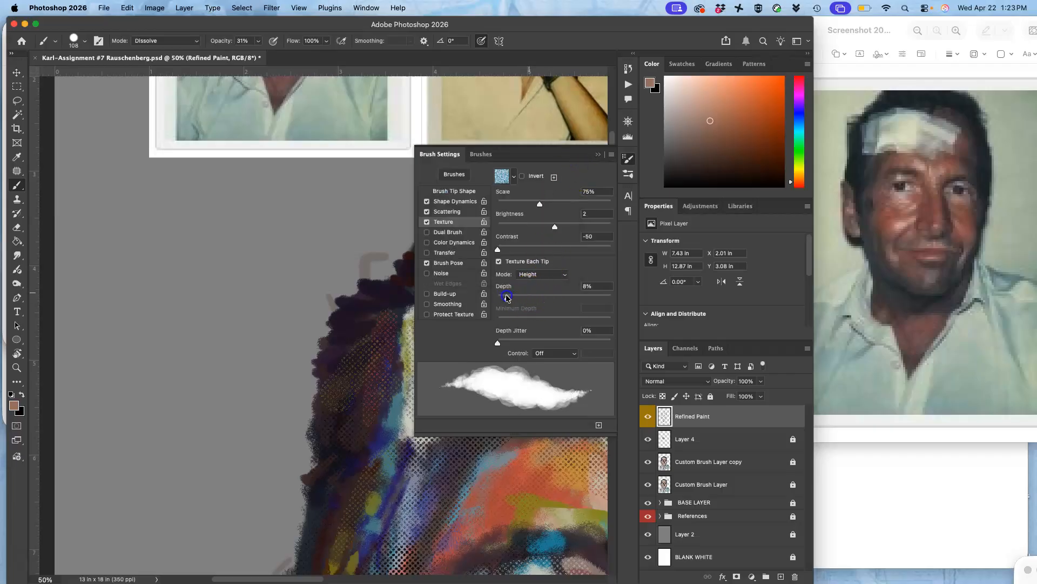
mouse_move(316, 199)
left_mouse_down()
mouse_move(278, 288)
mouse_move(274, 326)
left_mouse_up()
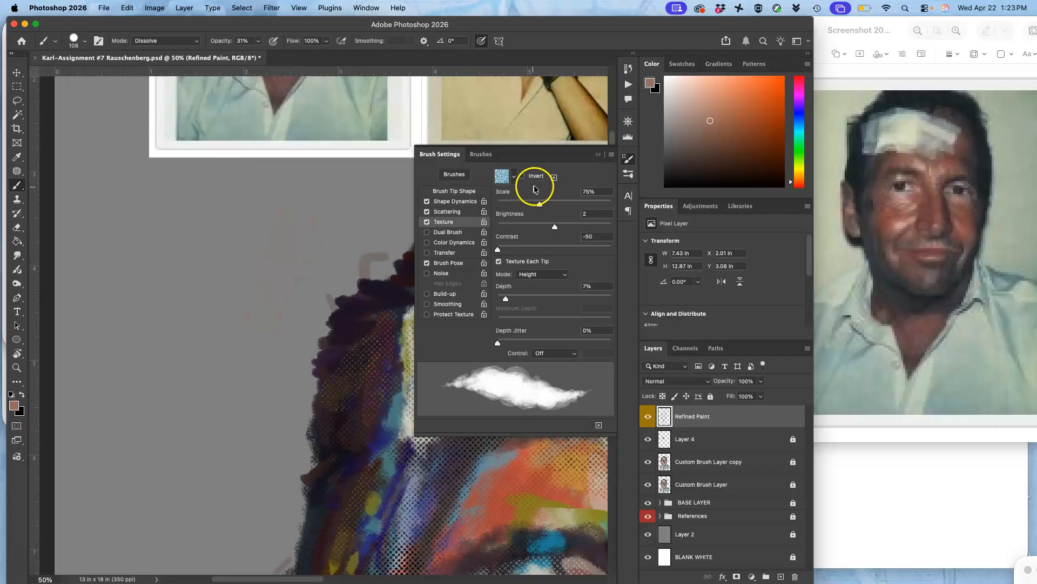
left_click(599, 154)
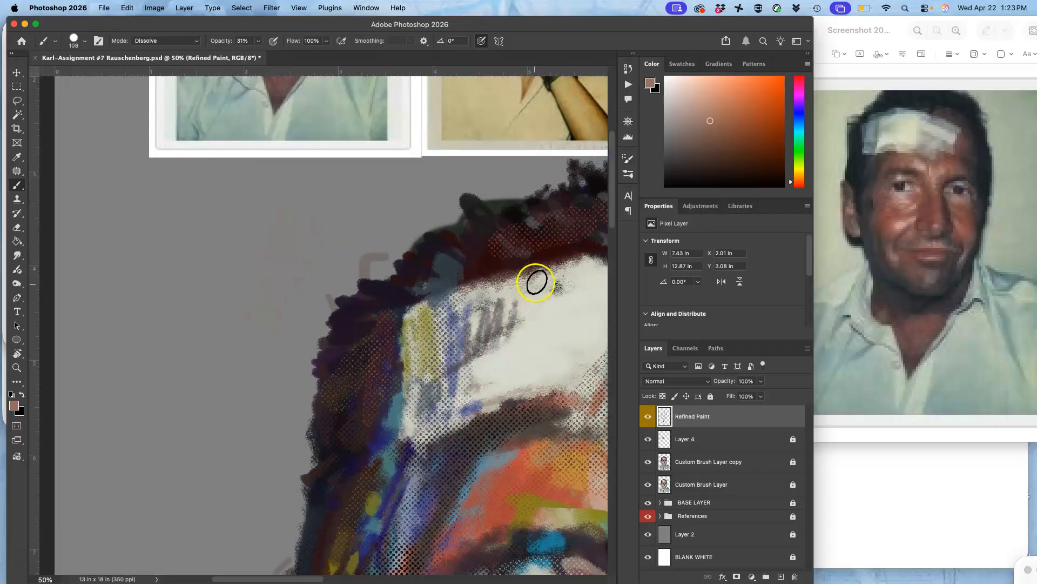
Set the brush size to 95 px and add reddish-tan and sampled gray-teal strokes across the left part of the forehead bandage
key("super+minus")
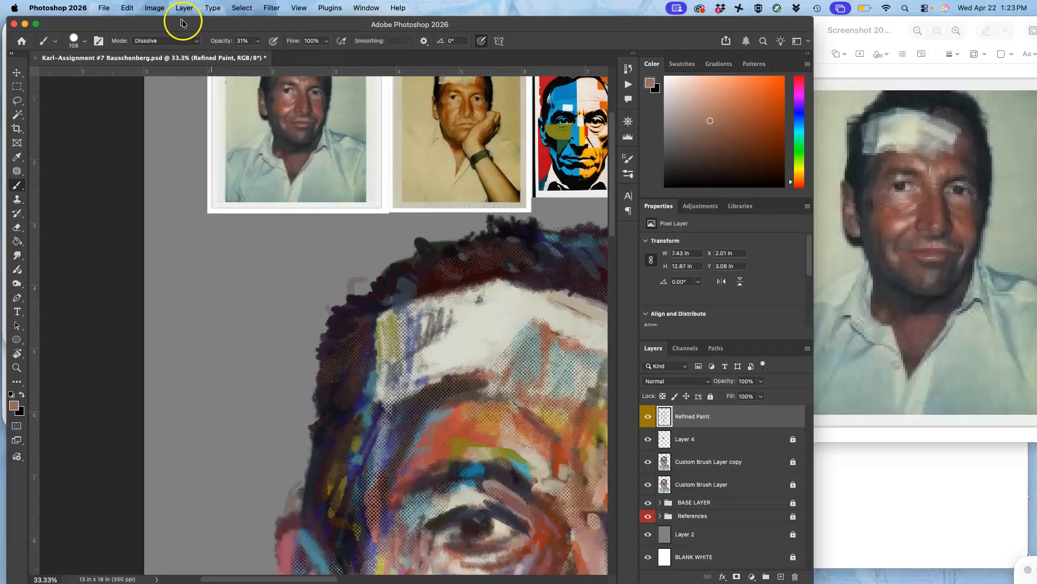
left_click(87, 43)
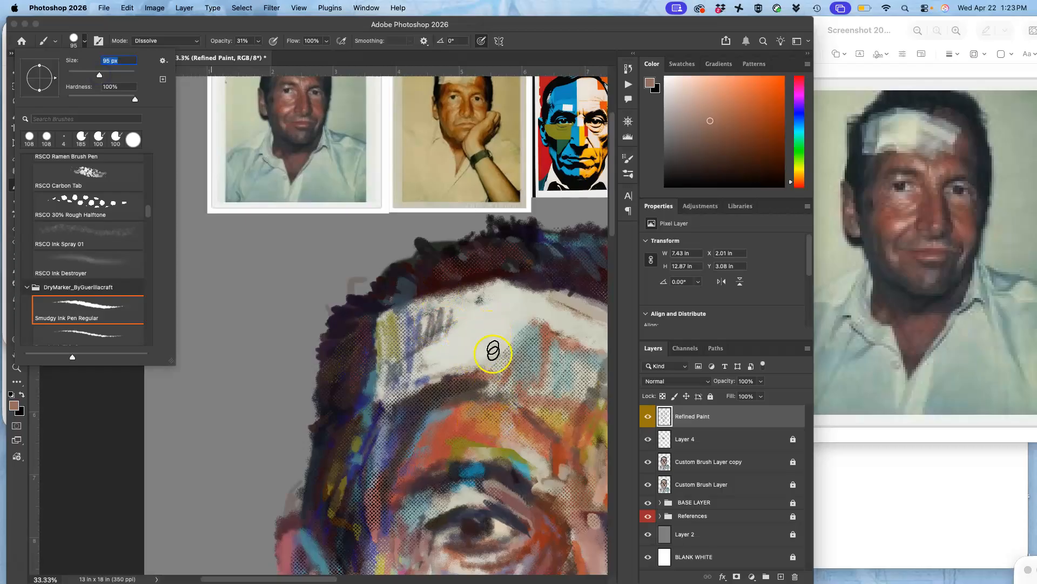
left_click(425, 323)
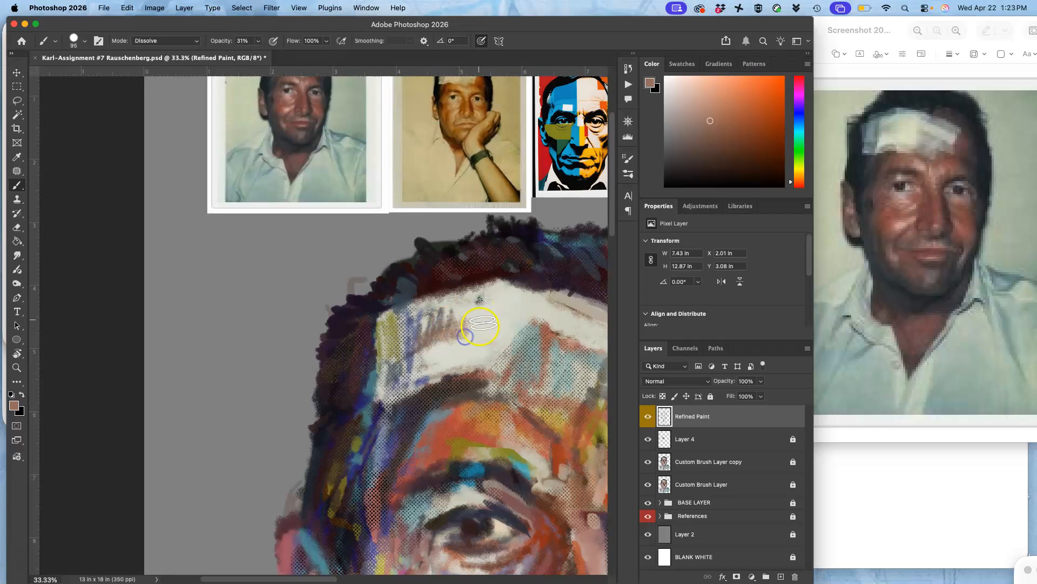
left_click(533, 354, "alt")
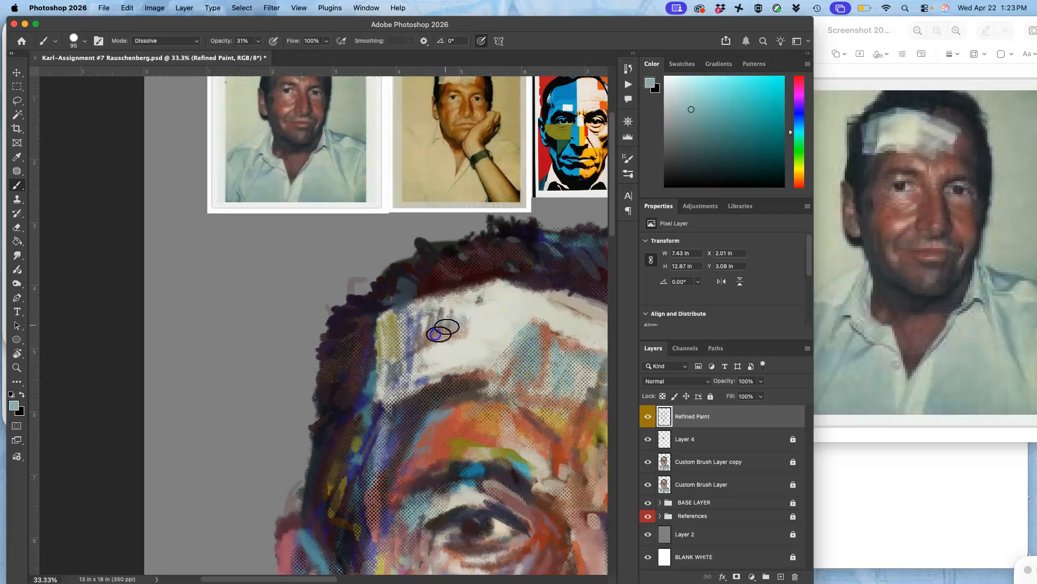
mouse_move(414, 340)
left_mouse_down()
mouse_move(392, 374)
mouse_move(399, 342)
left_mouse_up()
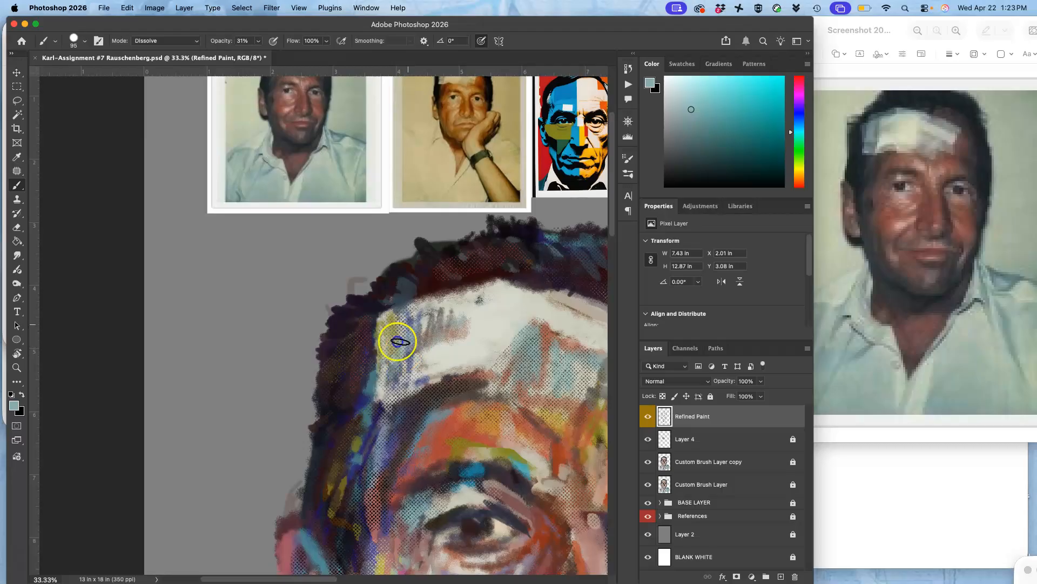
Add strokes in dark violet sampled from the hair left of the bandage and compare with the Refined Paint layer hidden
left_click(367, 360, "alt")
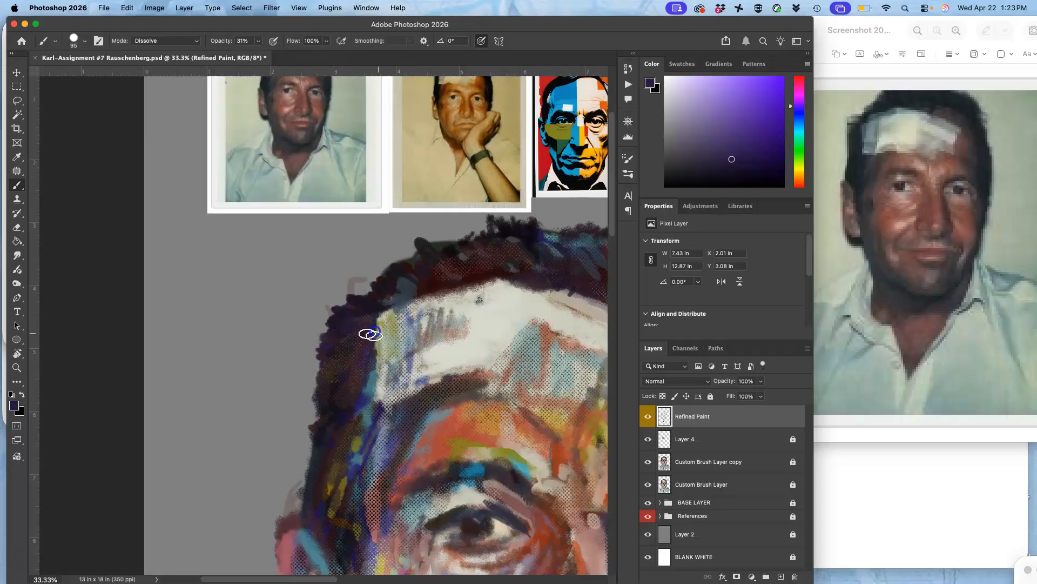
left_click(648, 419)
left_click(648, 418)
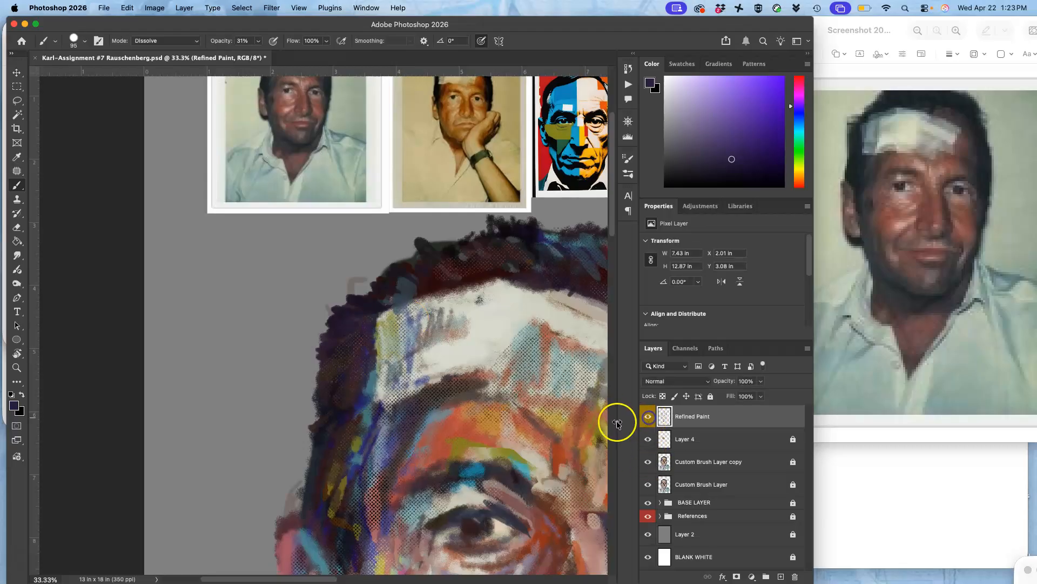
Brush off-white sampled from the bandage over its middle, and sample red-orange and pinkish tan from the forehead above the eyebrow
left_click(513, 322, "alt")
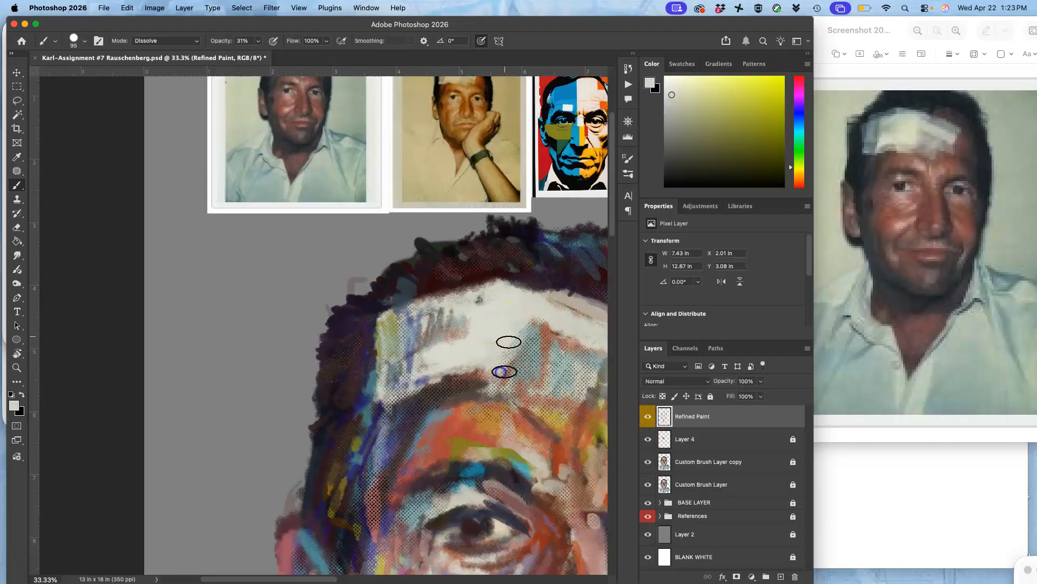
mouse_move(522, 337)
left_mouse_down()
mouse_move(535, 398)
mouse_move(528, 364)
left_mouse_up()
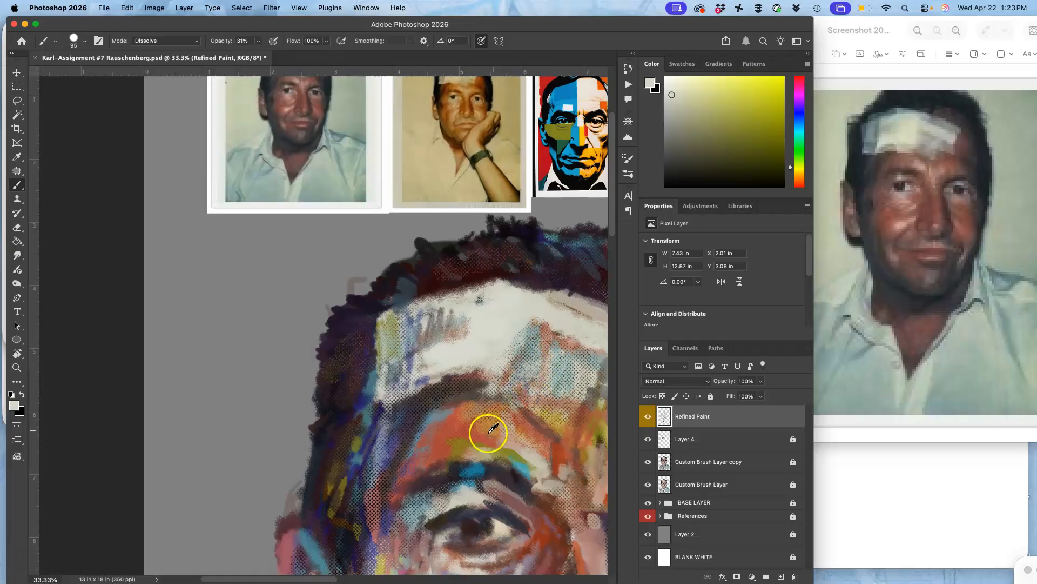
left_click(490, 430, "alt")
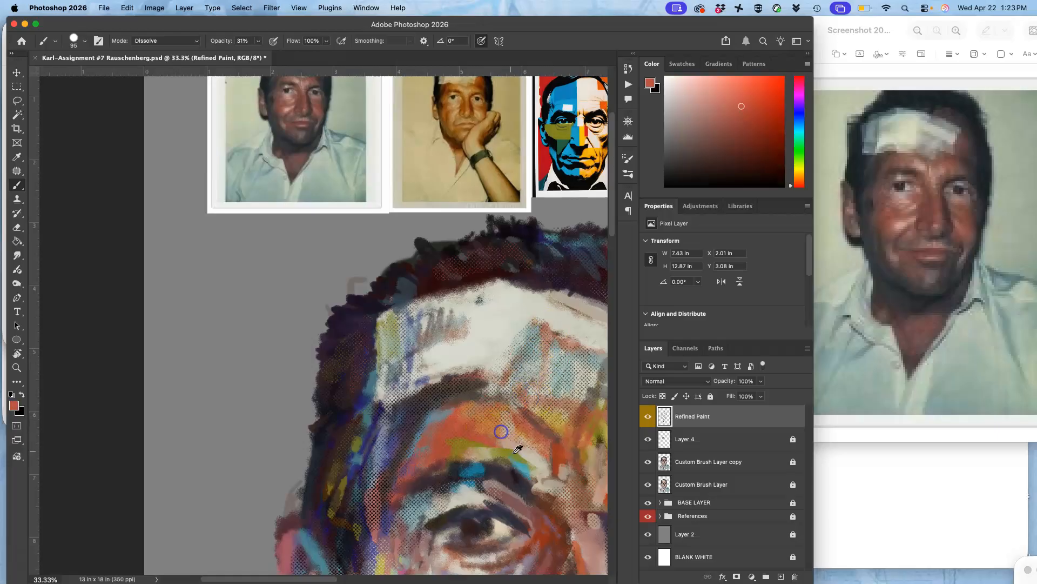
left_click(516, 451, "alt")
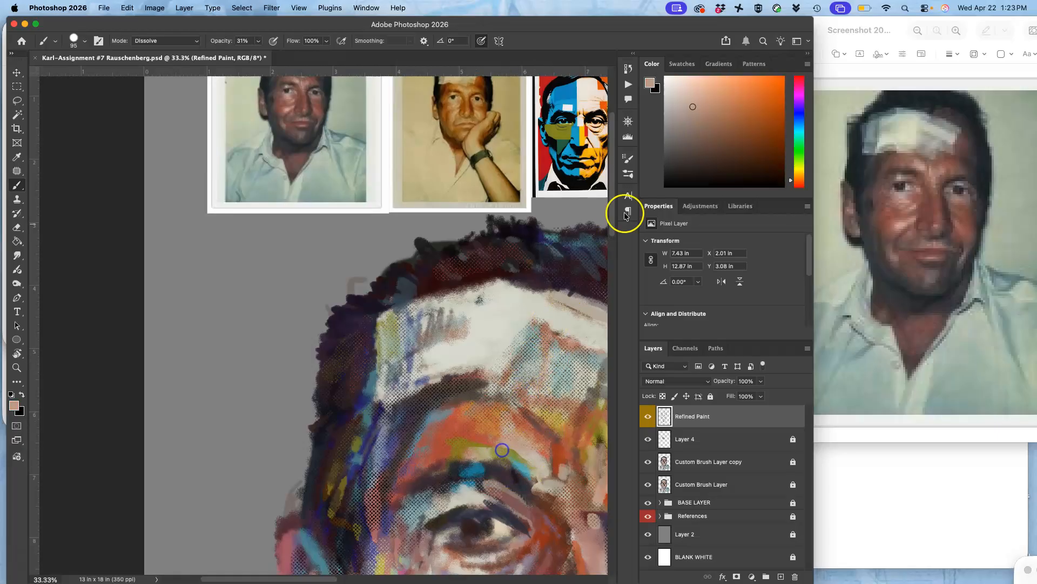
Bring the eyes and nose into view and sample a deep reddish brown beside the inner corner of the left eye
left_click(628, 123)
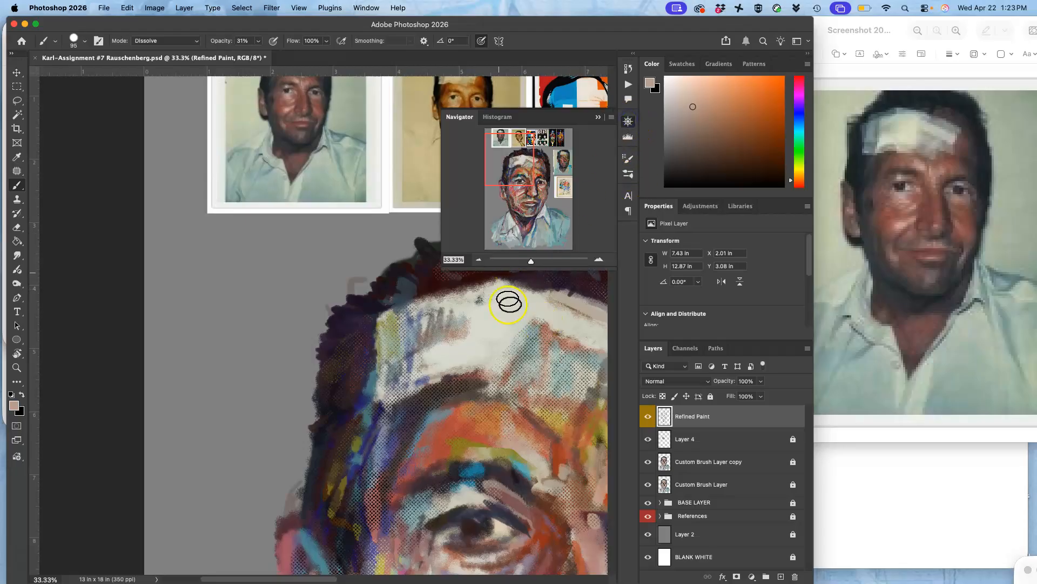
left_click_drag(540, 197, 530, 186)
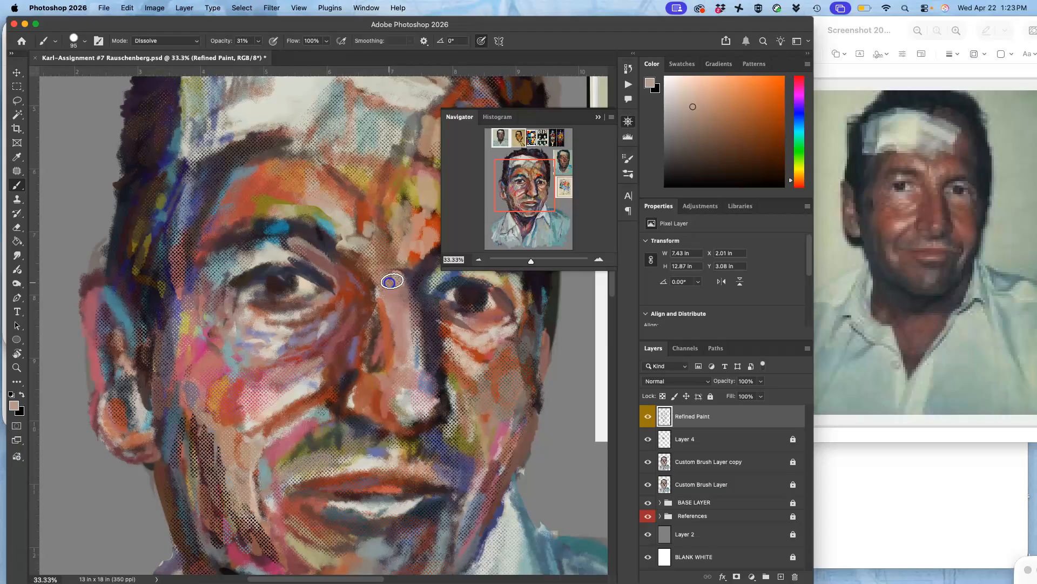
left_click(331, 270, "alt")
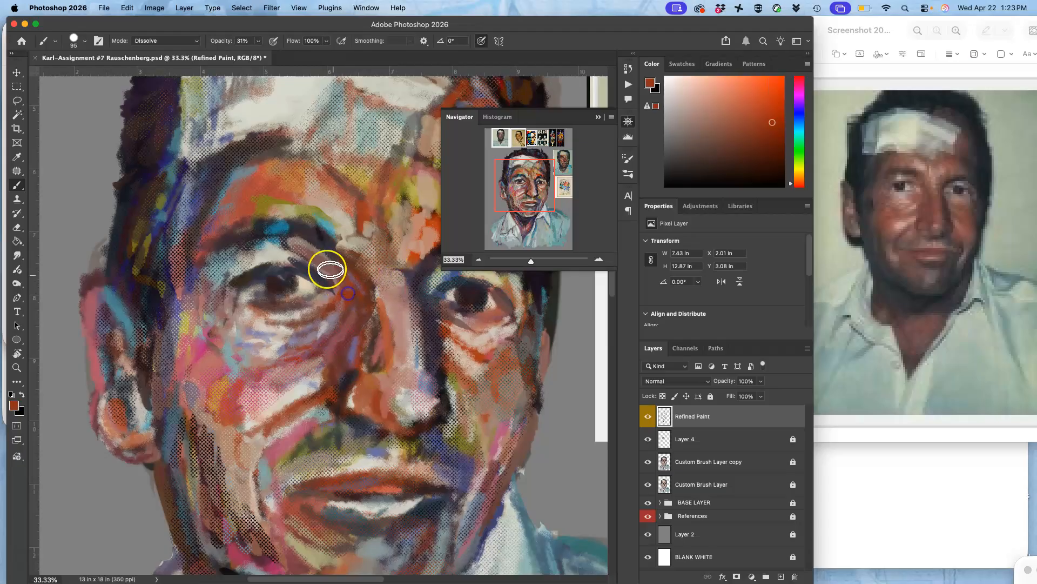